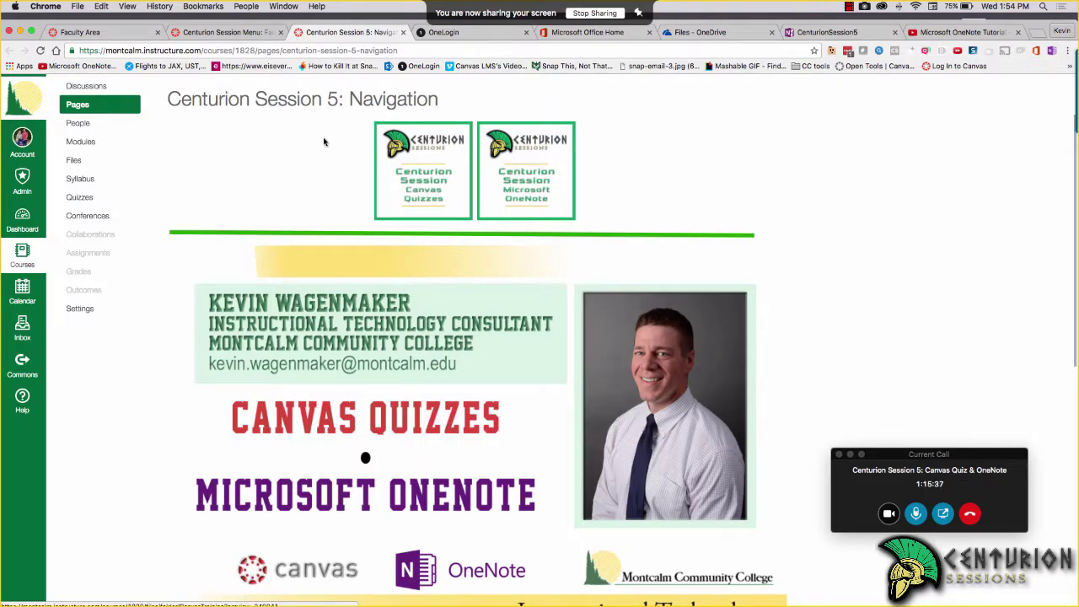
Return to the Faculty Area course home showing the Starfish, Canvas, Office 365 and Centurion Session tiles
click(122, 36)
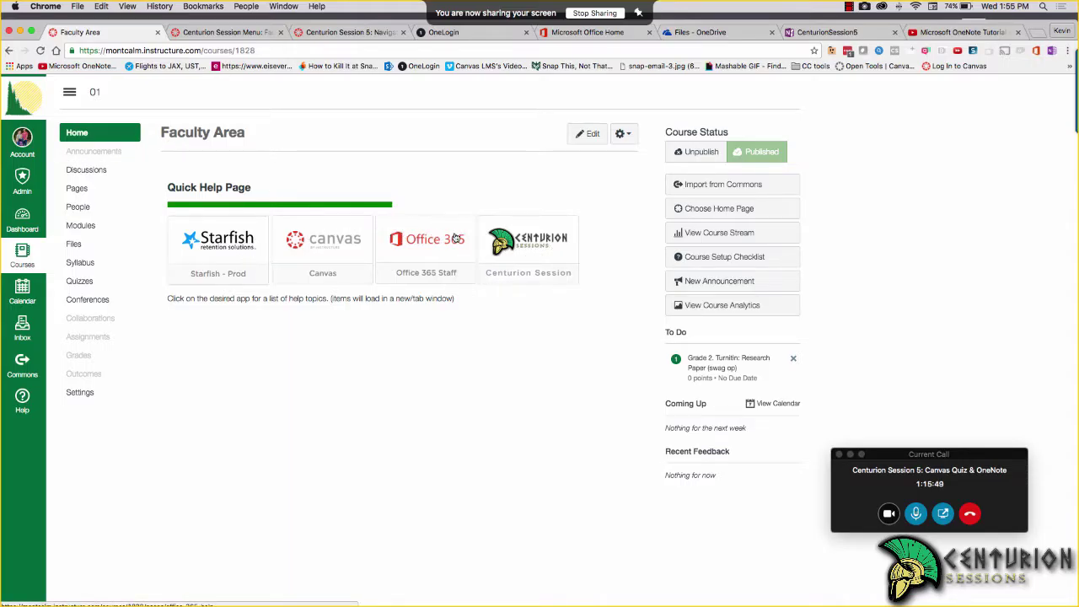
Open the 'Basic tasks in OneNote Online.pdf' preview via Centurion Session, Session 5 and Microsoft OneNote
click(506, 249)
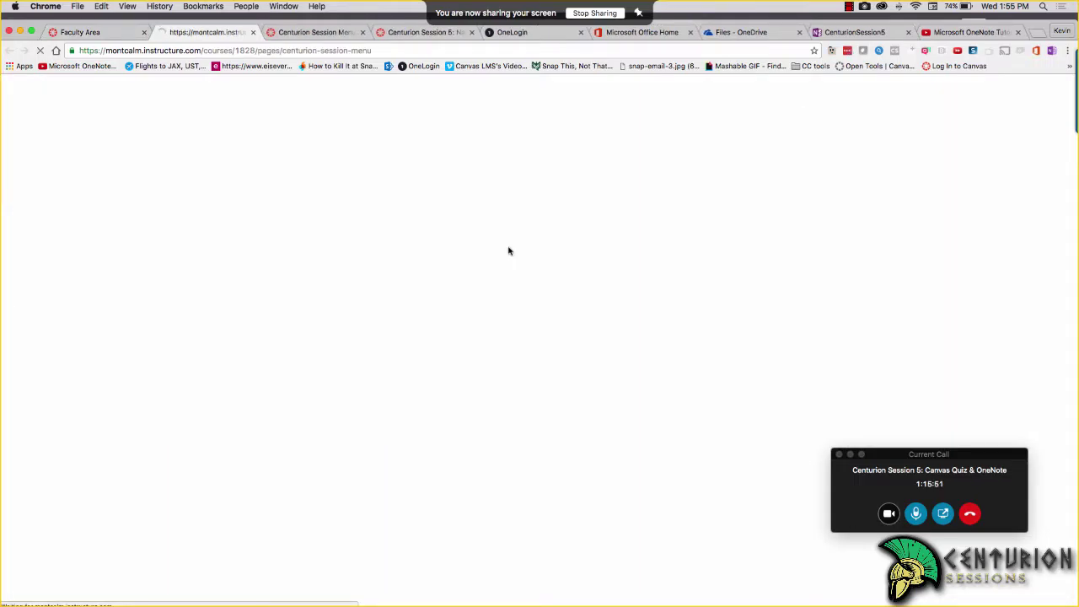
click(110, 32)
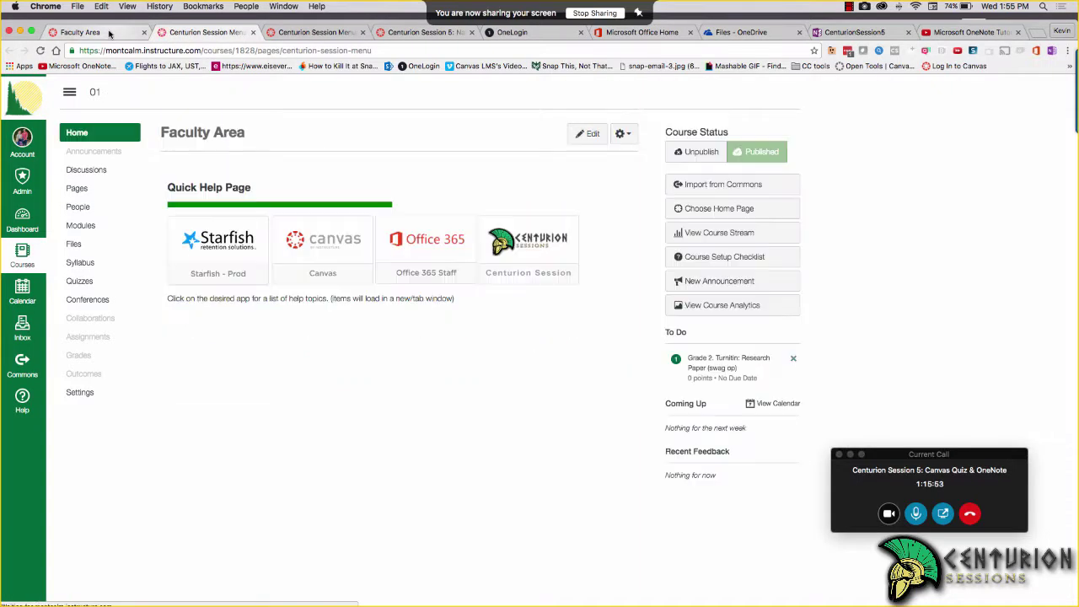
click(211, 32)
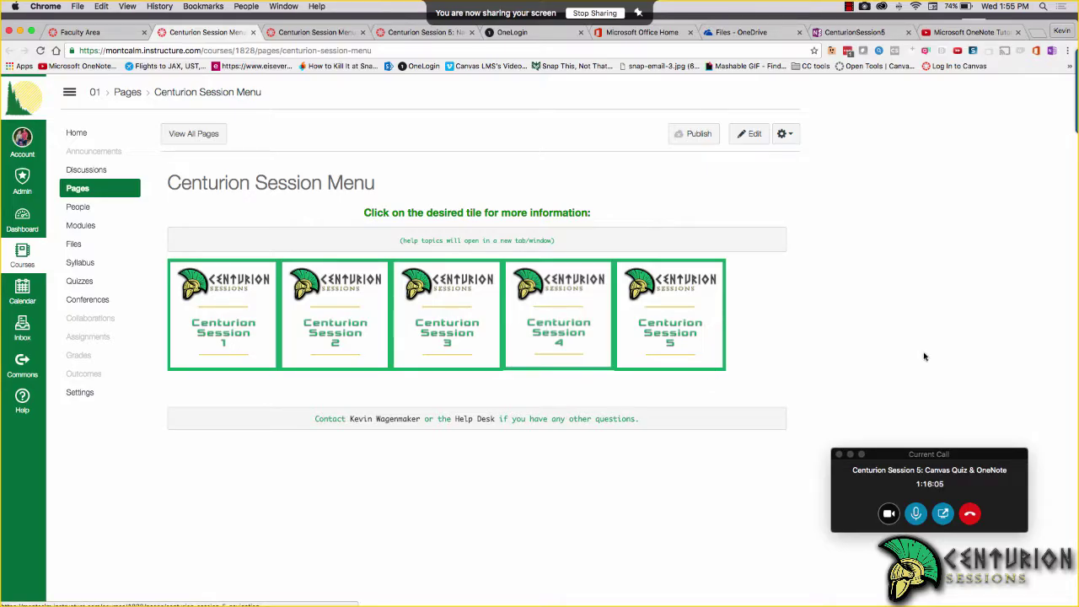
click(851, 455)
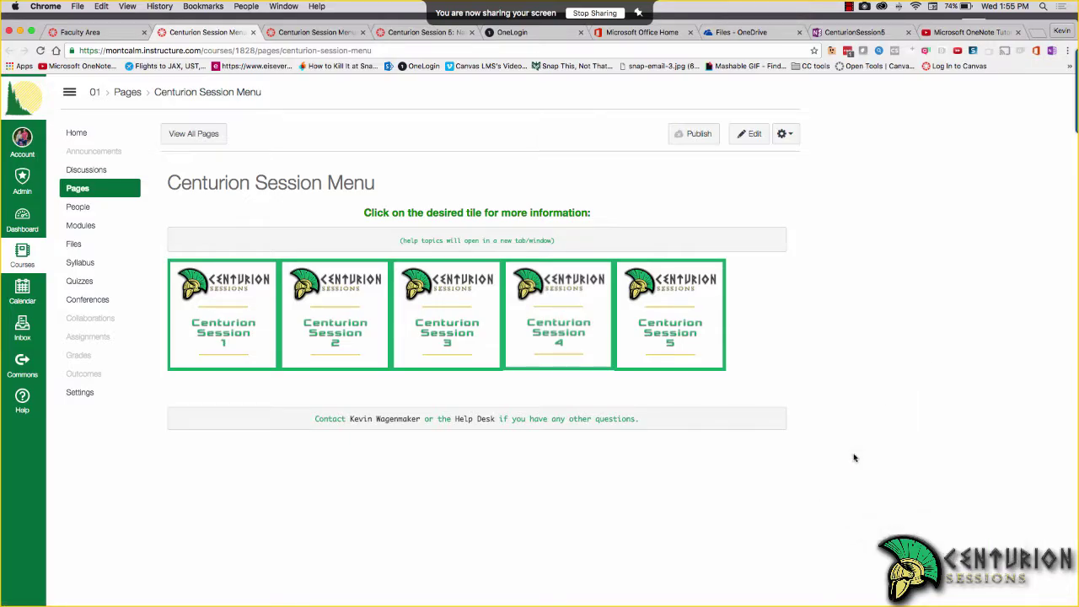
click(678, 324)
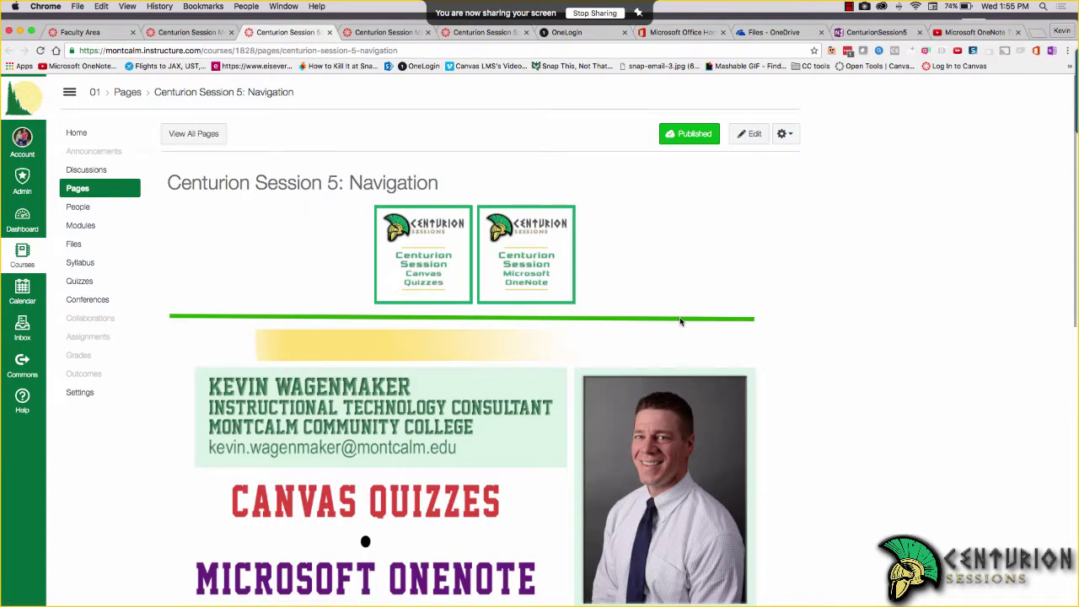
click(532, 268)
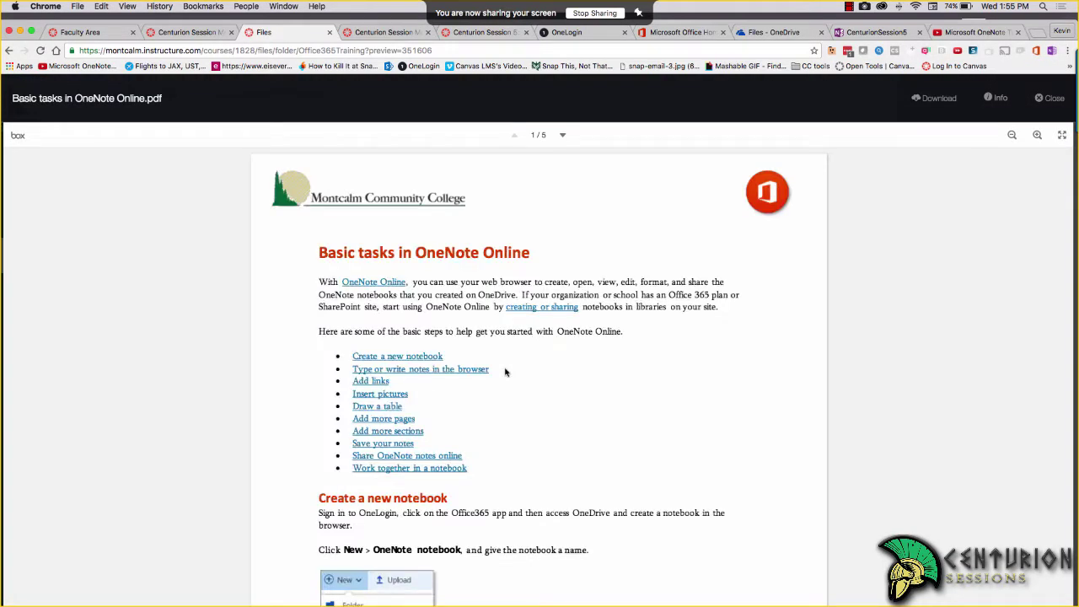
Swipe back from the OneNote PDF preview to the Centurion Session 5: Navigation page
scroll(505, 372, left, 5)
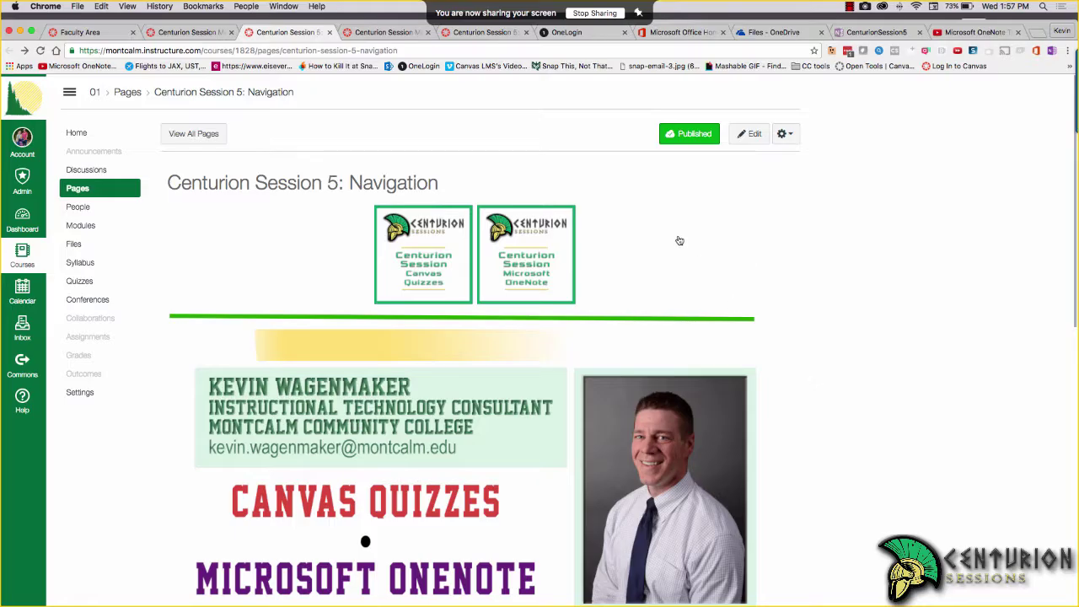
Launch Office 365 Staff from the OneLogin home and look through its app launcher list
click(590, 39)
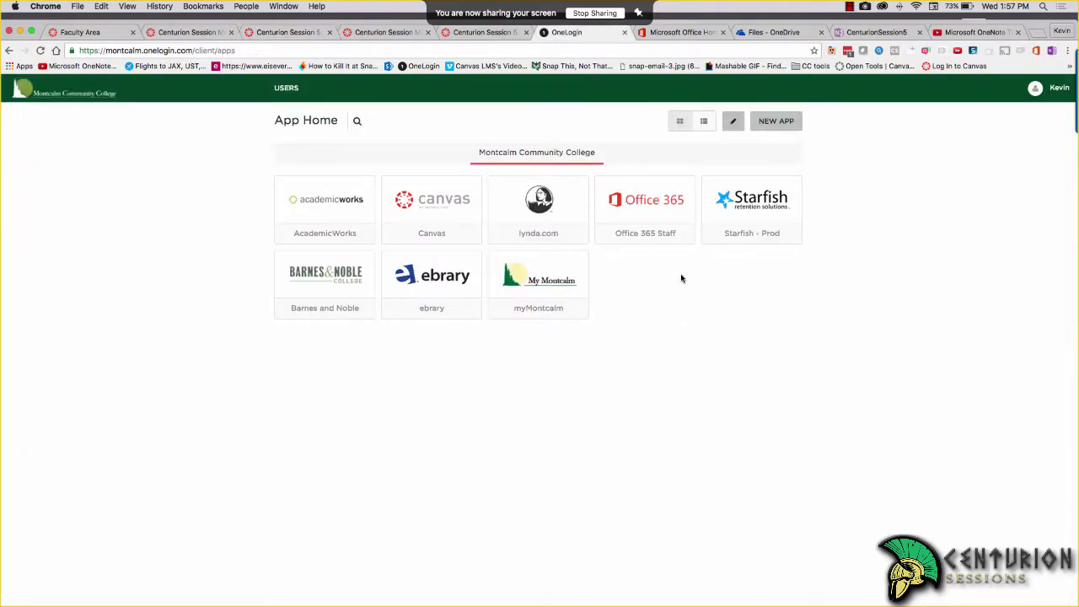
click(645, 211)
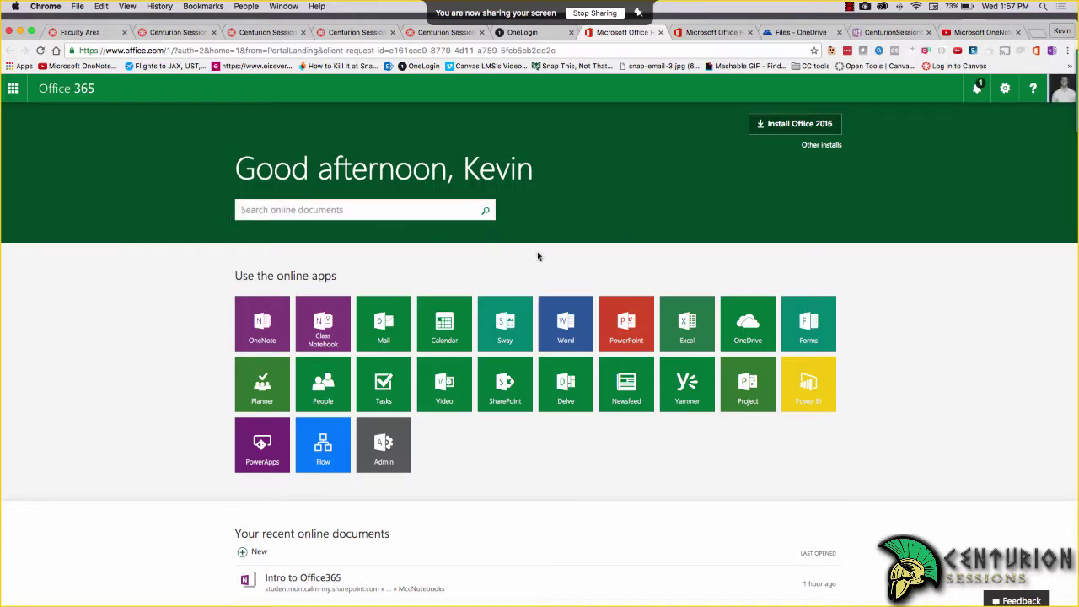
click(14, 90)
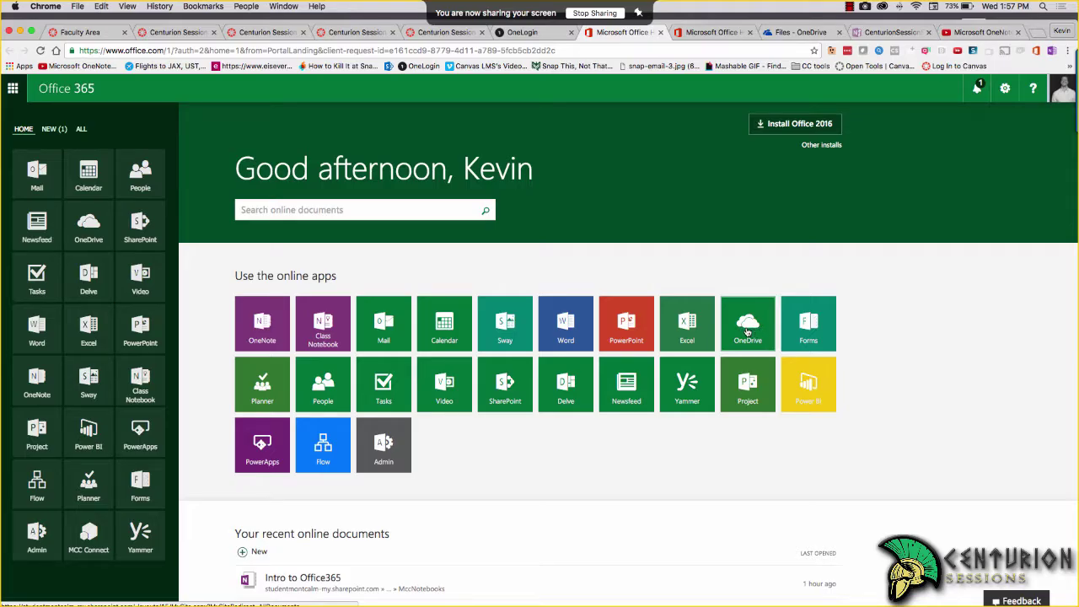
click(198, 137)
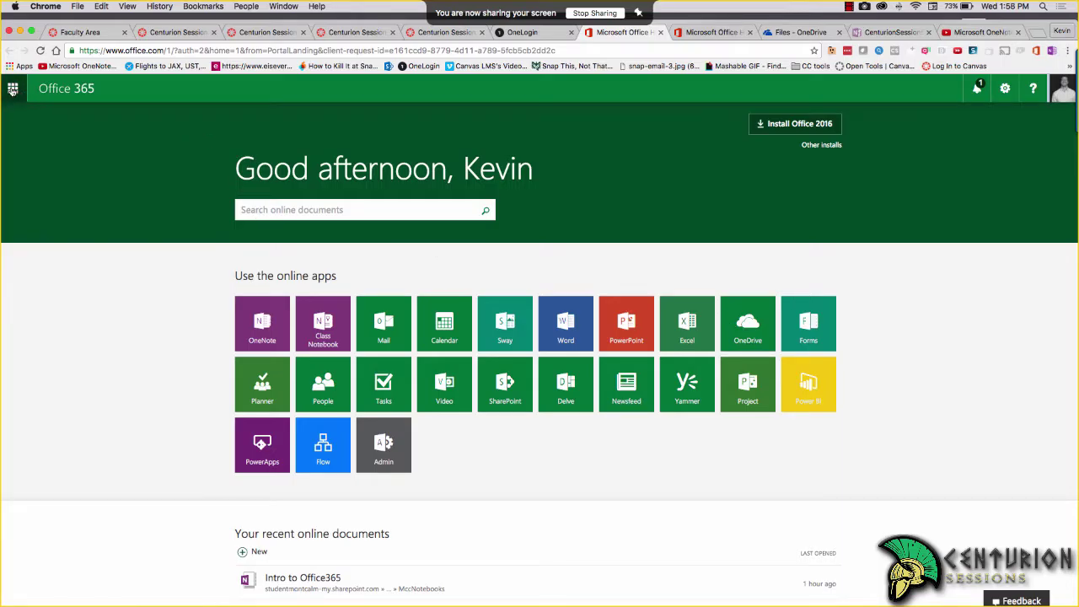
click(13, 88)
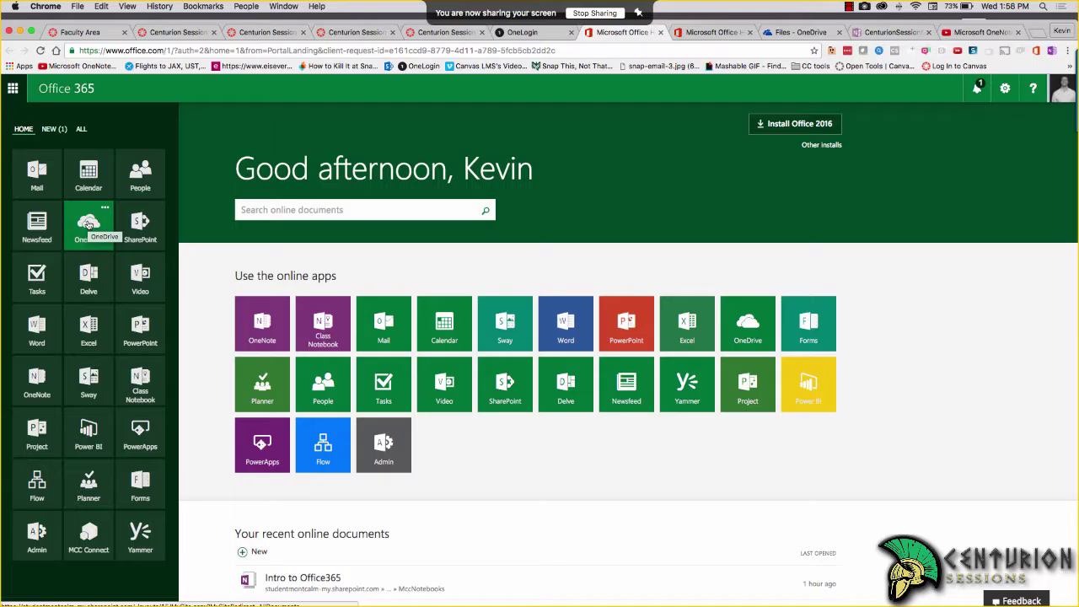
click(222, 331)
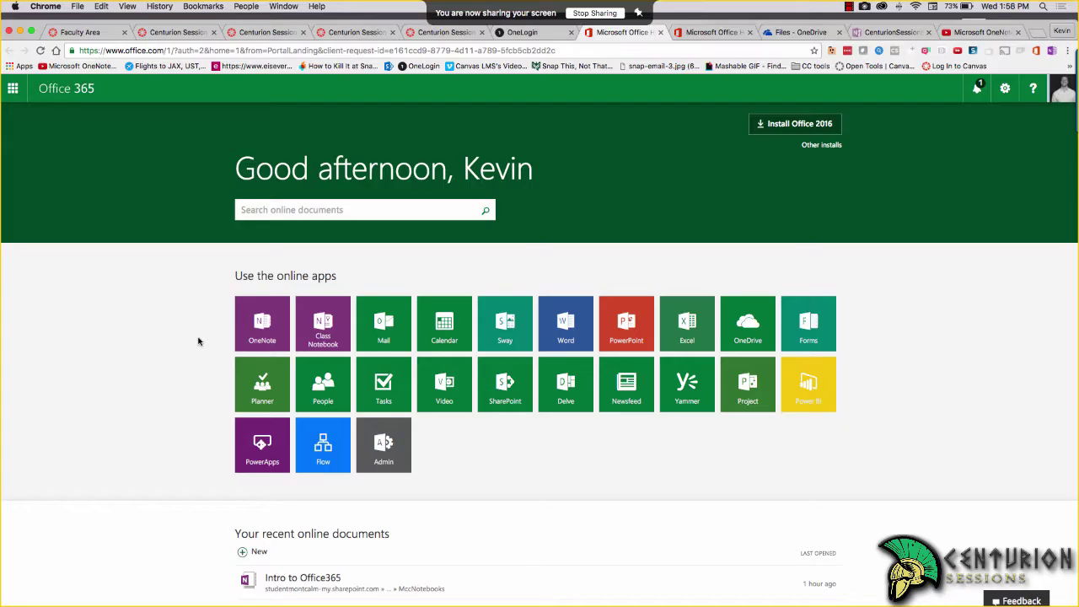
Reposition the OneNote desktop window, then open OneNote Online from the Office 365 page
key(super+Tab)
key(super+Tab)
key(super+Tab)
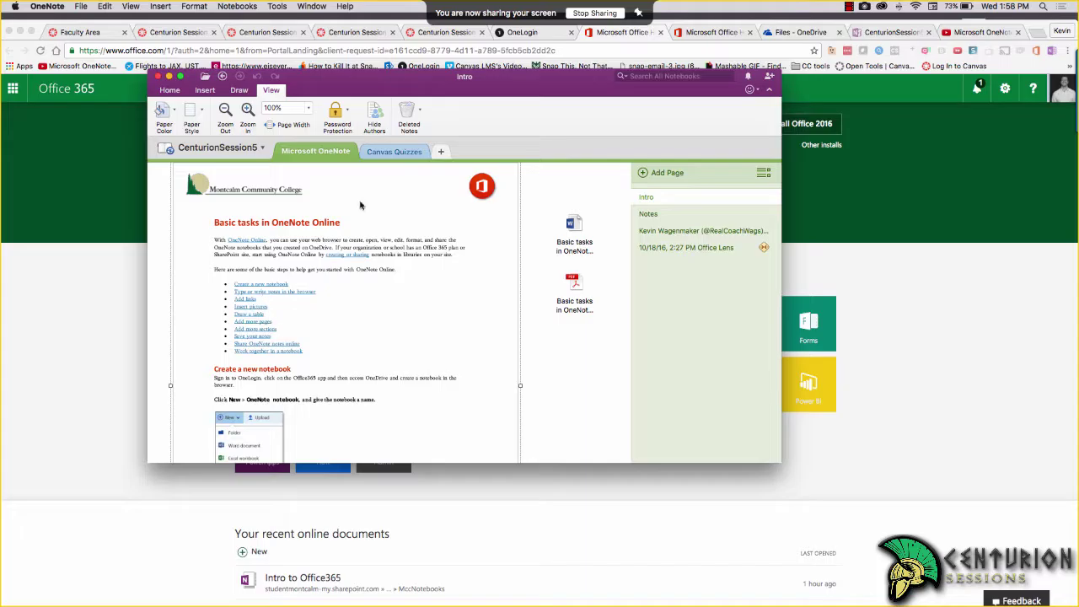
drag(456, 80, 539, 186)
click(70, 301)
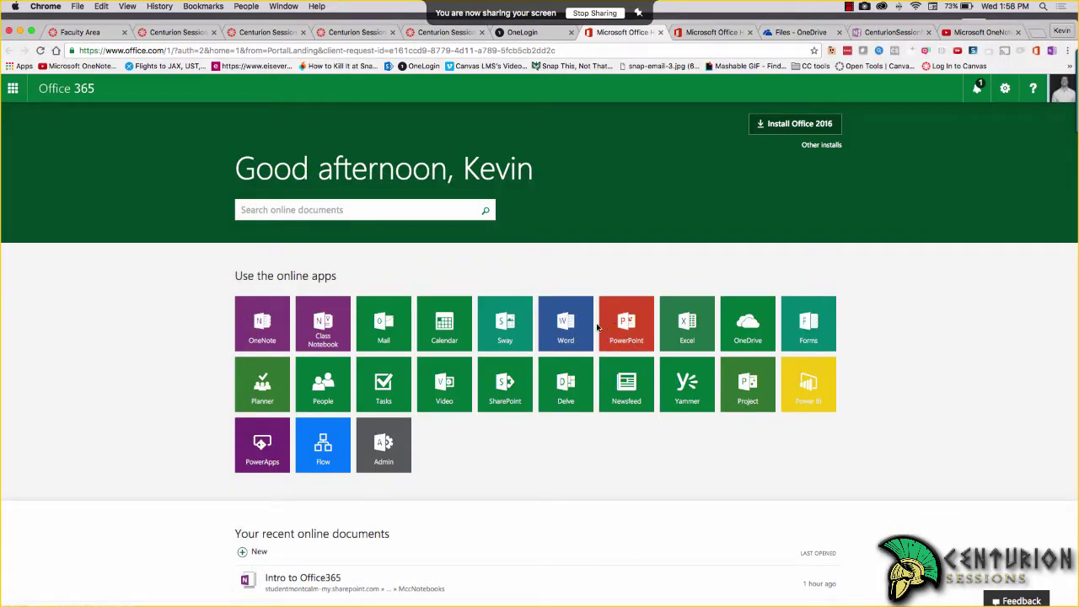
key(super+Tab)
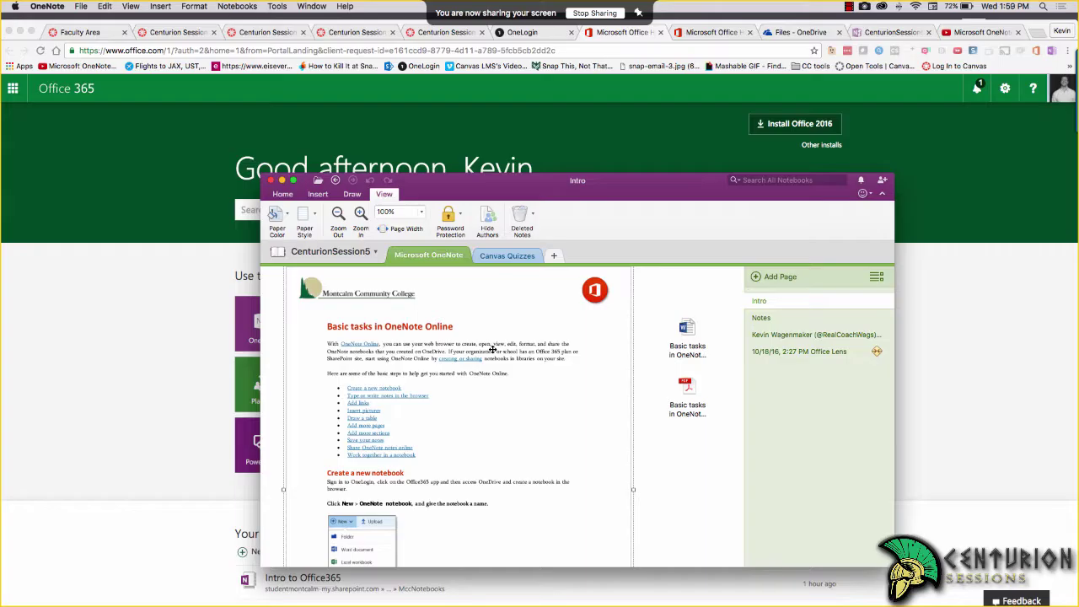
click(156, 352)
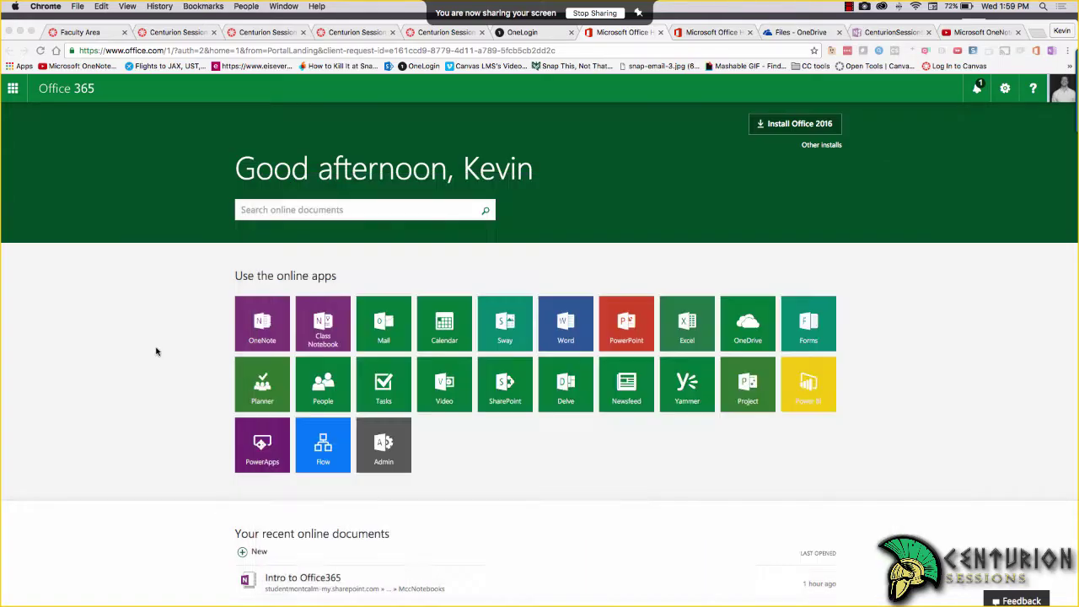
click(259, 322)
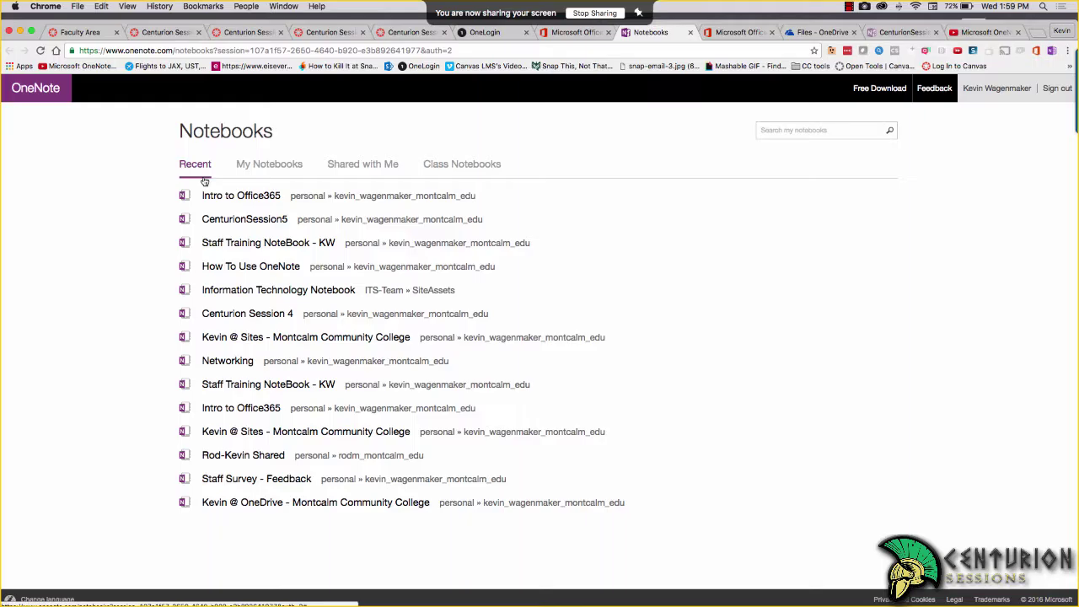
Filter to My Notebooks and open Staff Training NoteBook - KW, viewing its Metrics and Book Training sections
click(264, 166)
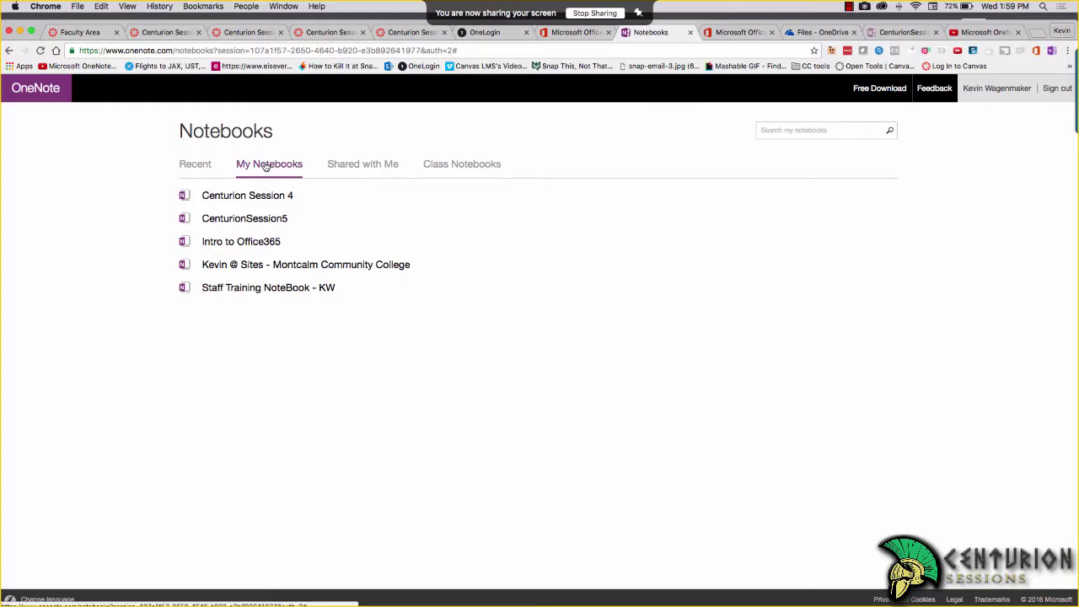
click(280, 290)
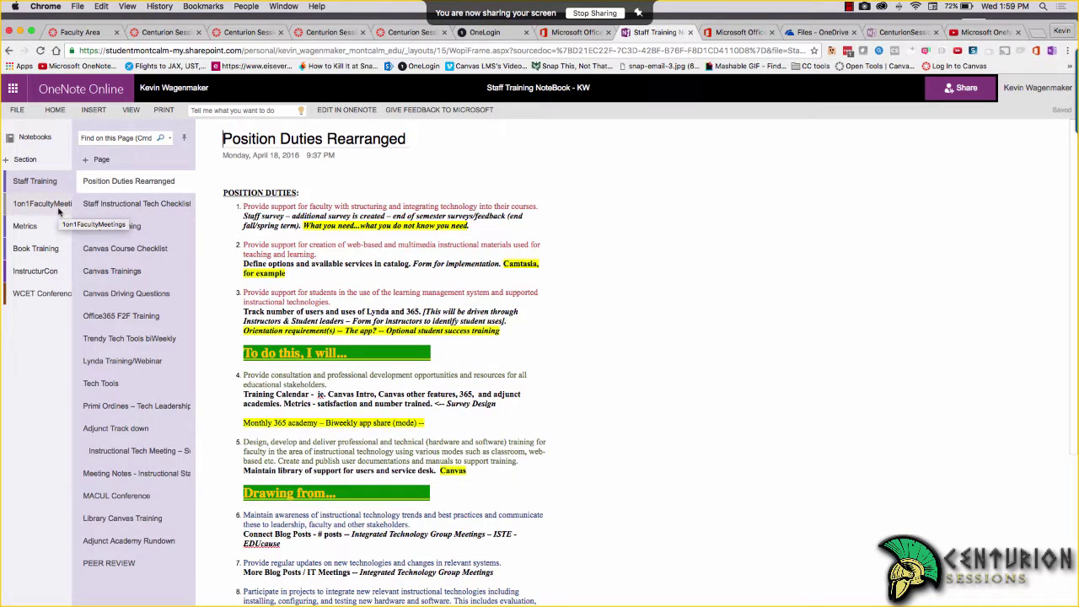
click(27, 226)
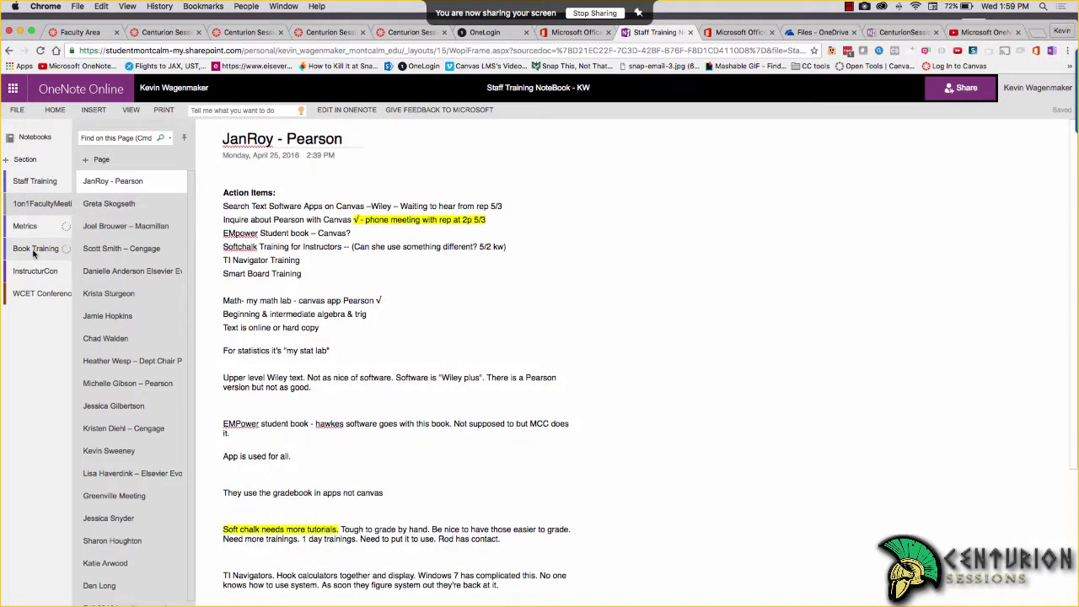
click(34, 250)
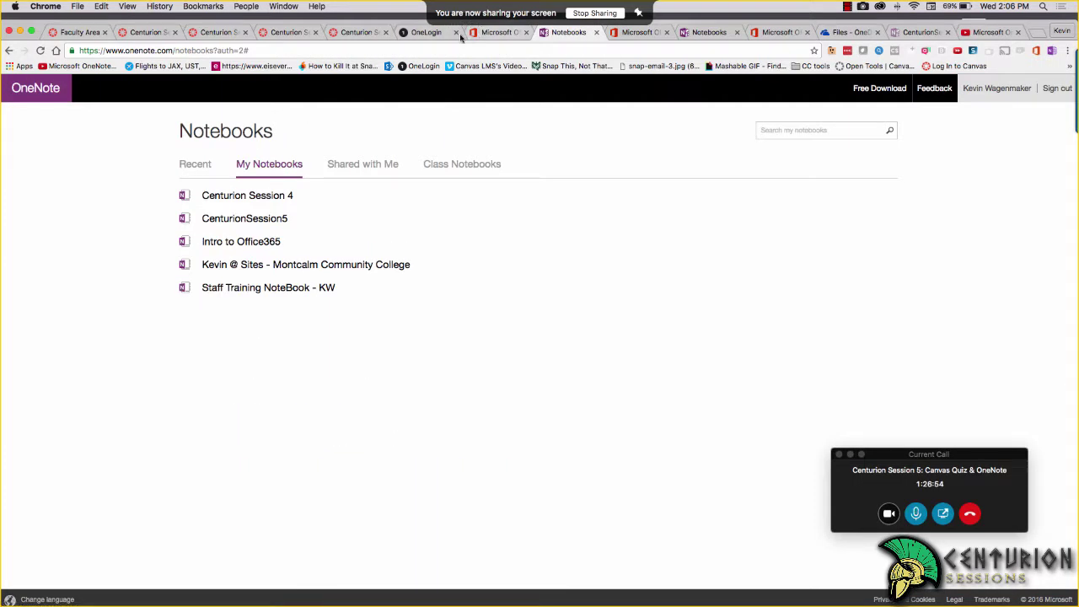
Go from OneLogin back to the Office 365 home and open OneDrive
click(428, 32)
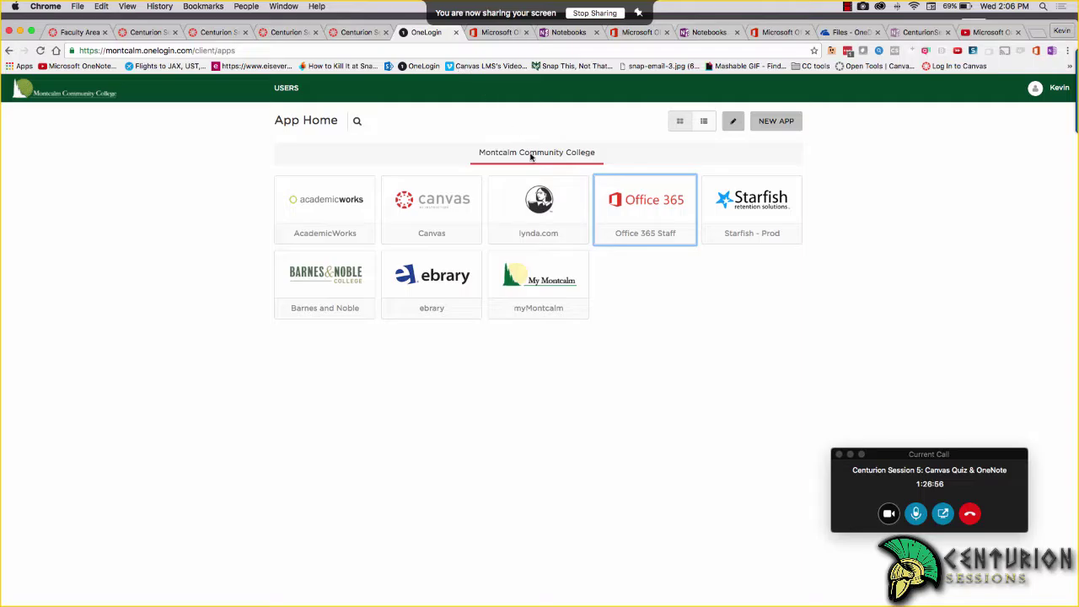
click(502, 34)
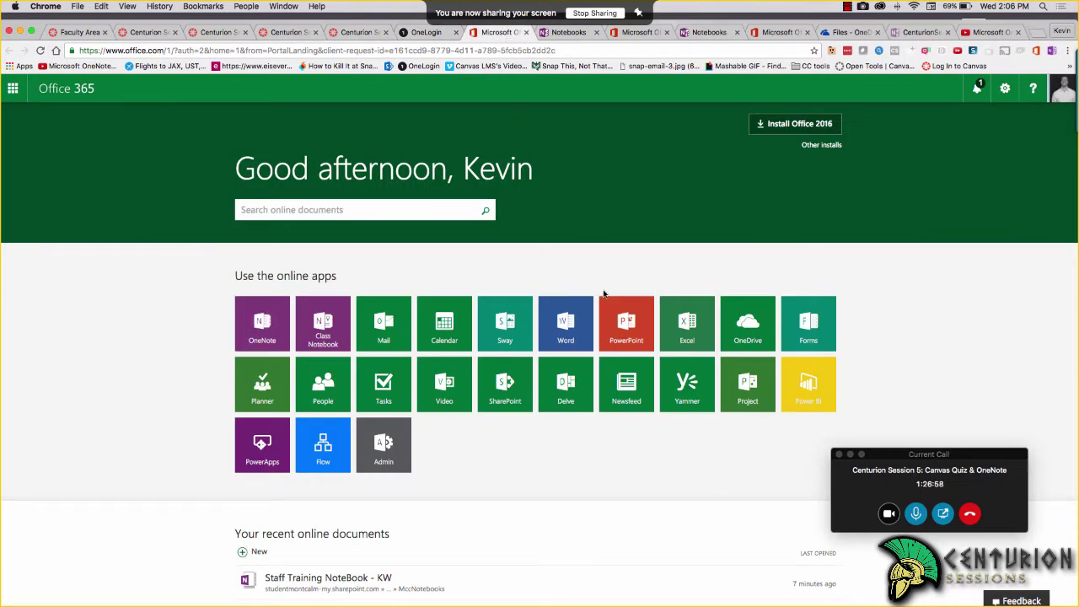
click(735, 335)
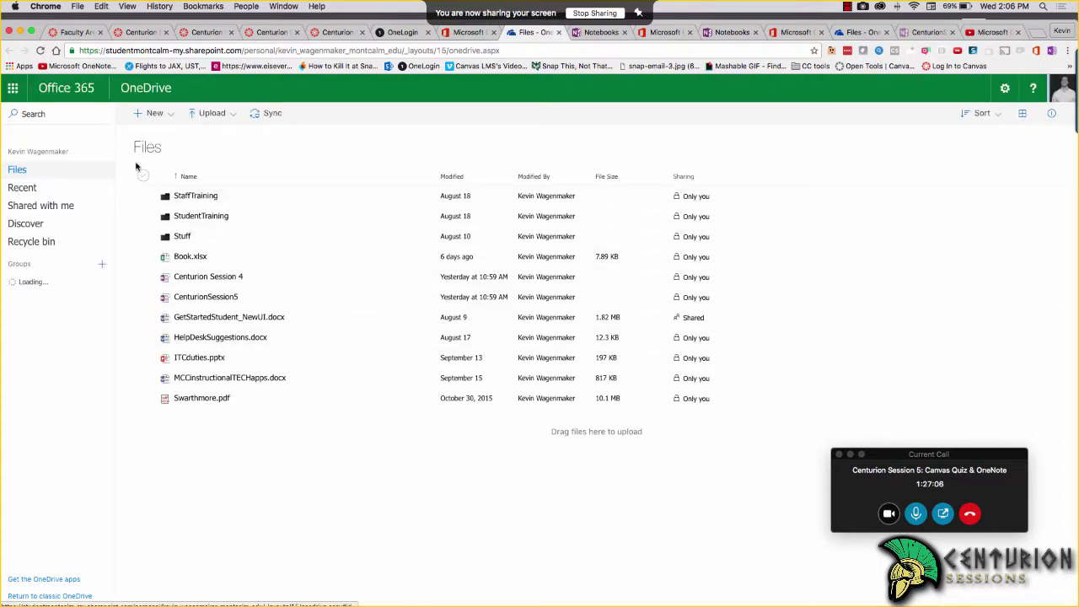
Create a new OneNote notebook in OneDrive named 'Centurion'
click(169, 113)
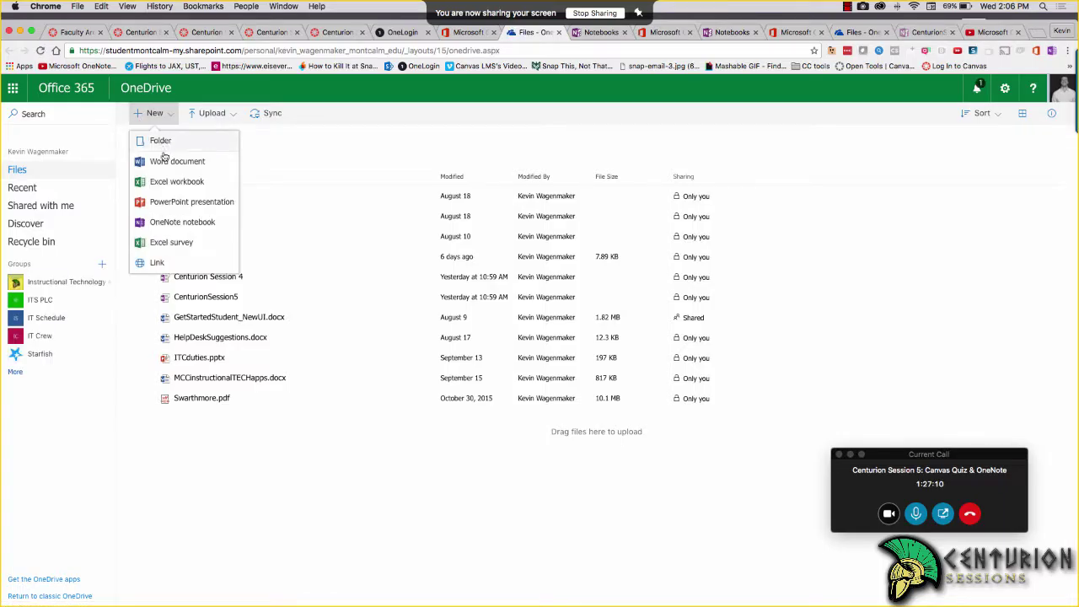
click(163, 222)
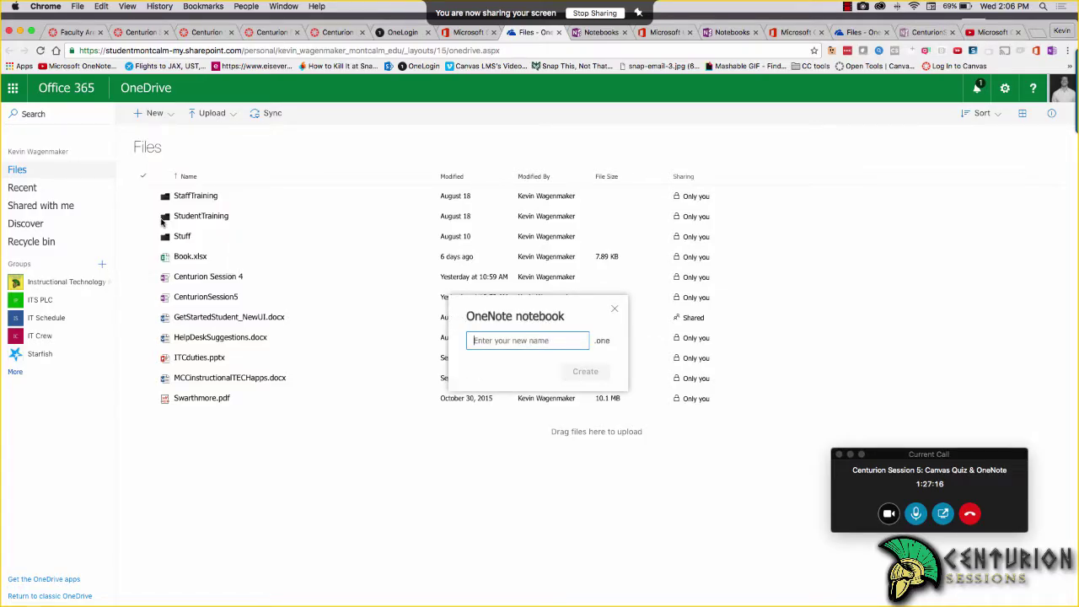
text(Centu)
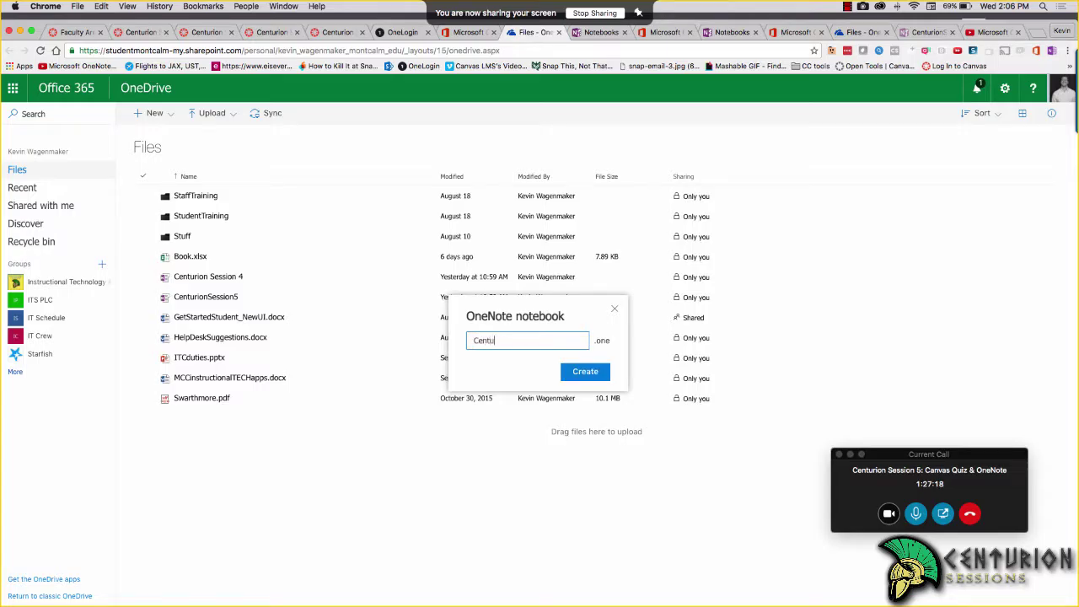
text(rion)
key(Return)
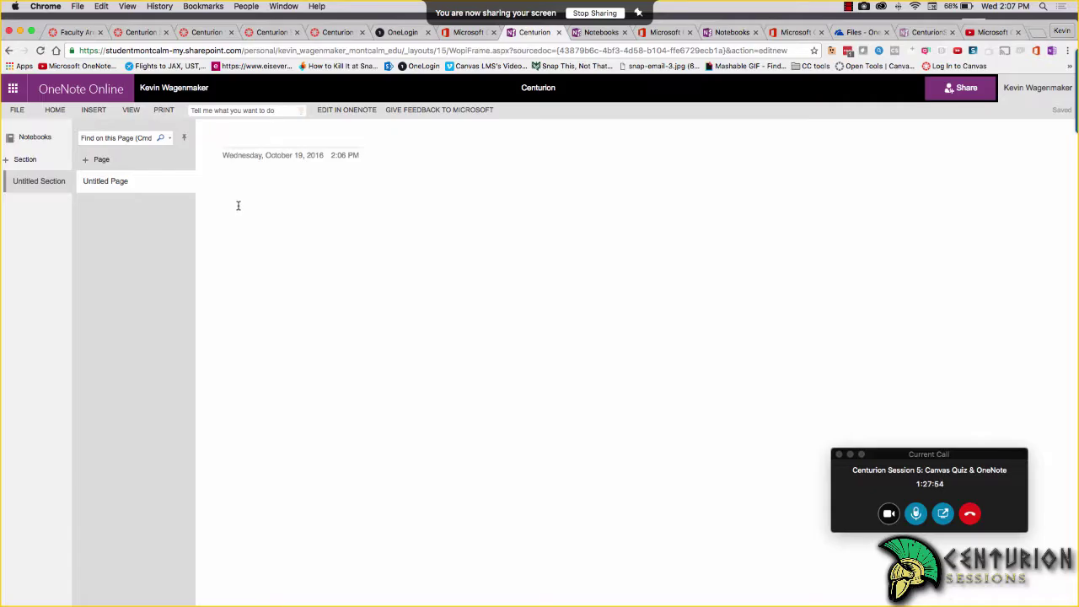
Leave the Centurion notebook's Untitled Page and return to the Notebooks list
click(25, 141)
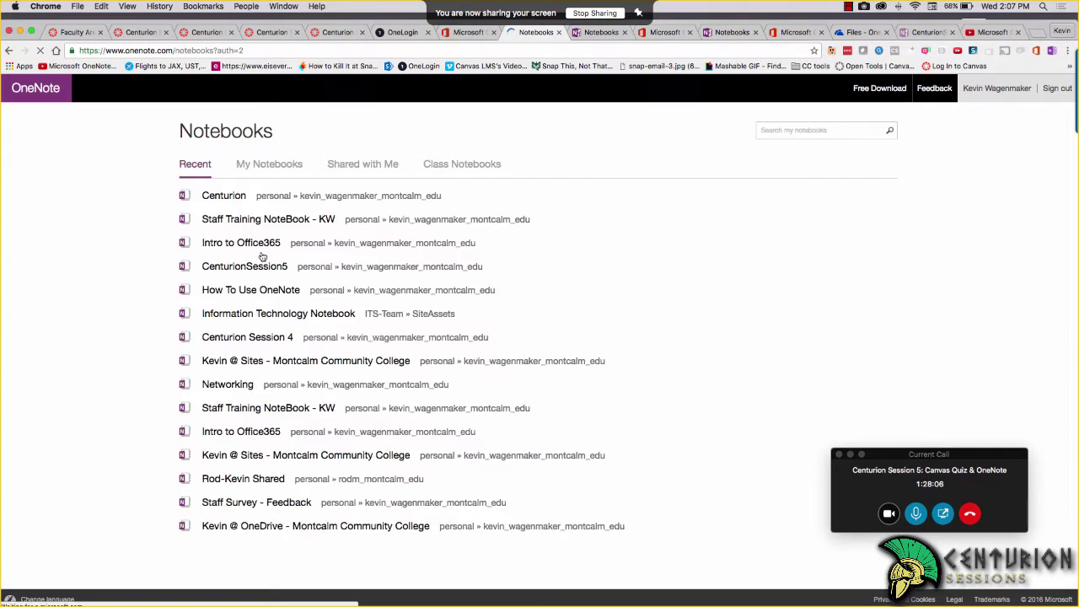
Filter to My Notebooks and open CenturionSession5 on its Intro page
click(277, 167)
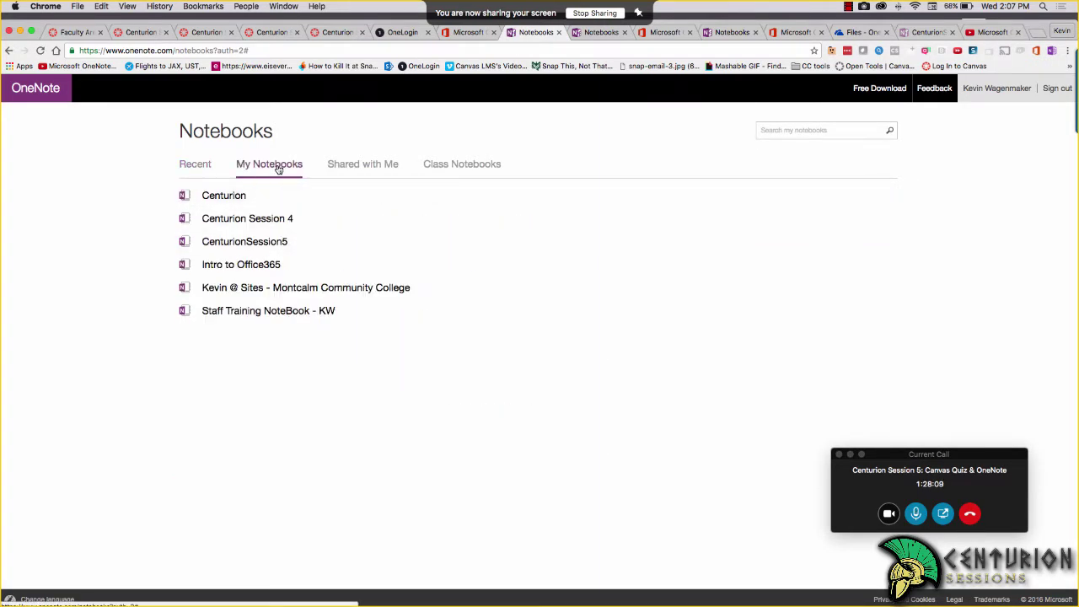
click(268, 242)
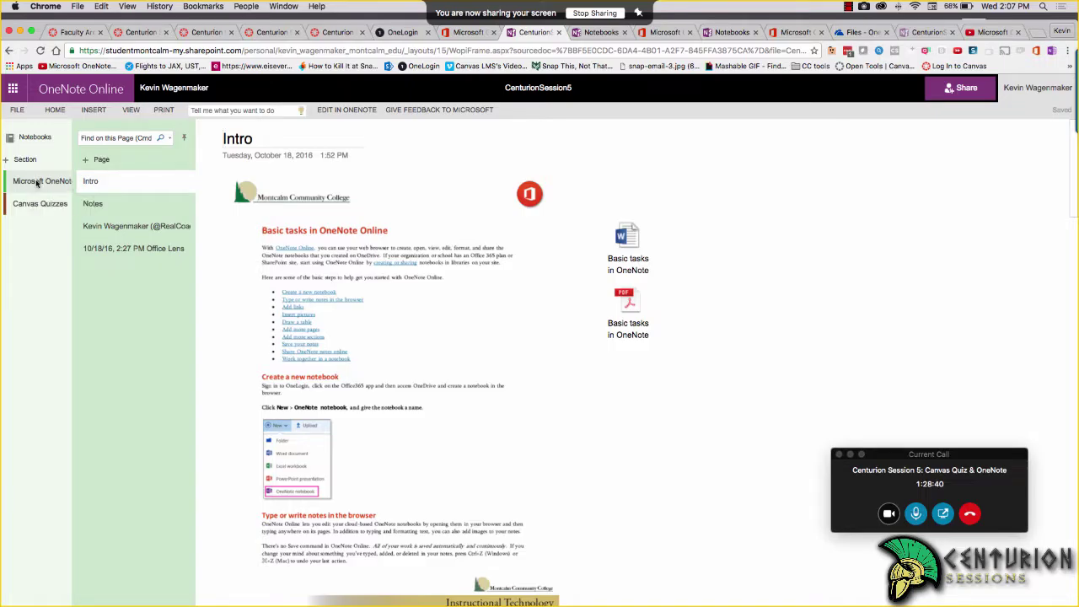
click(39, 182)
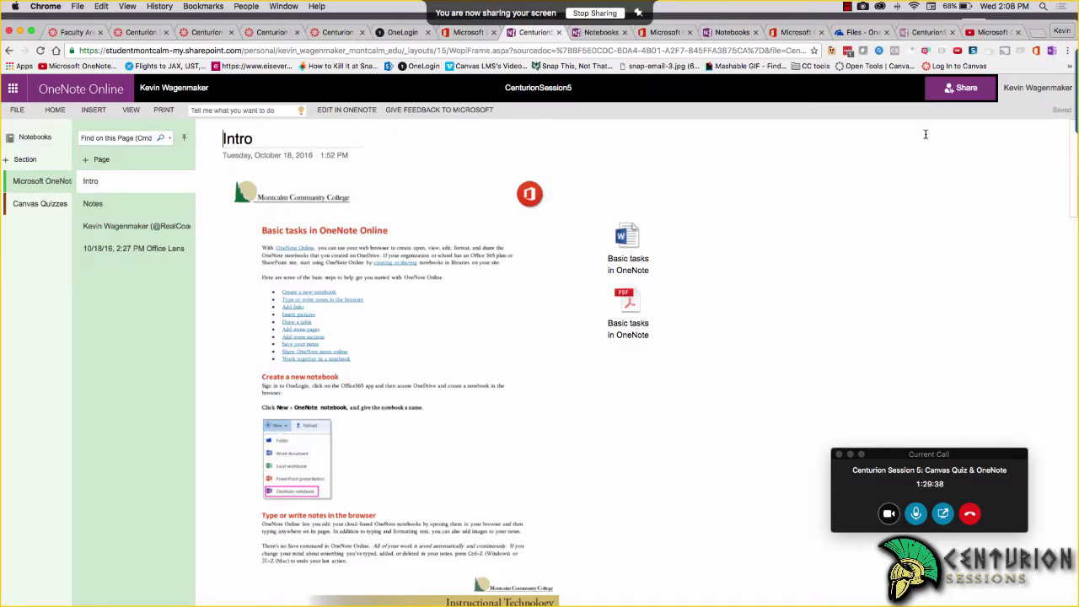
Share CenturionSession5 with a colleague's school e-mail address, keeping Can edit permission
click(969, 88)
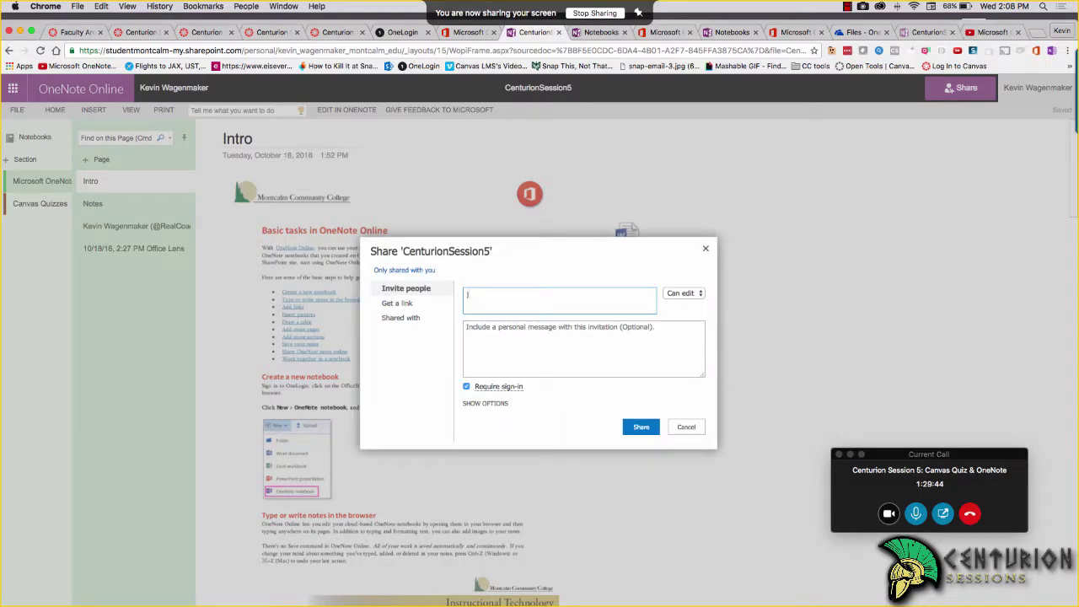
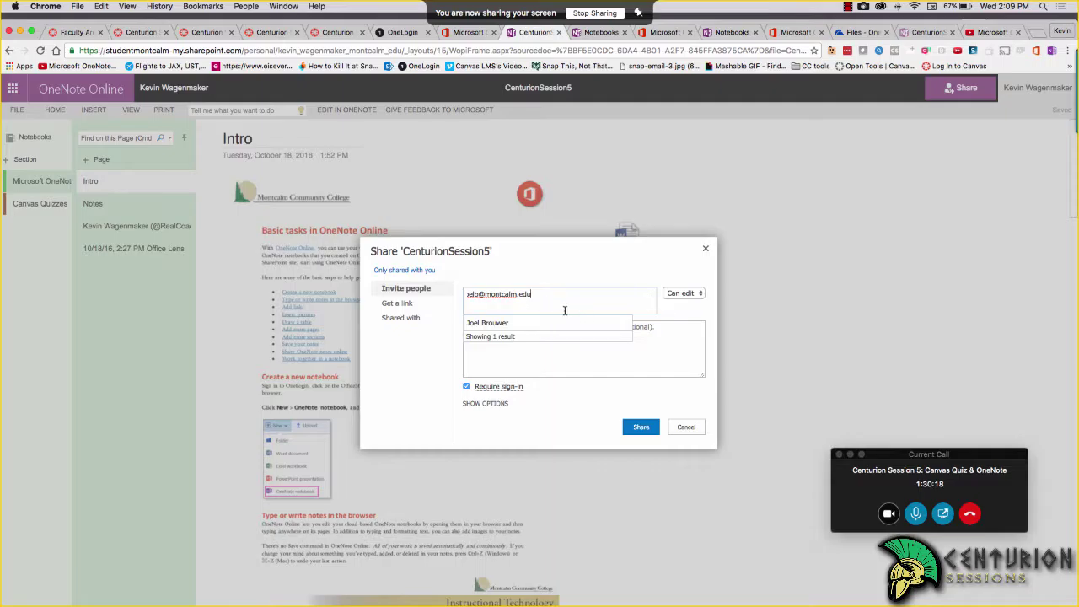
click(510, 323)
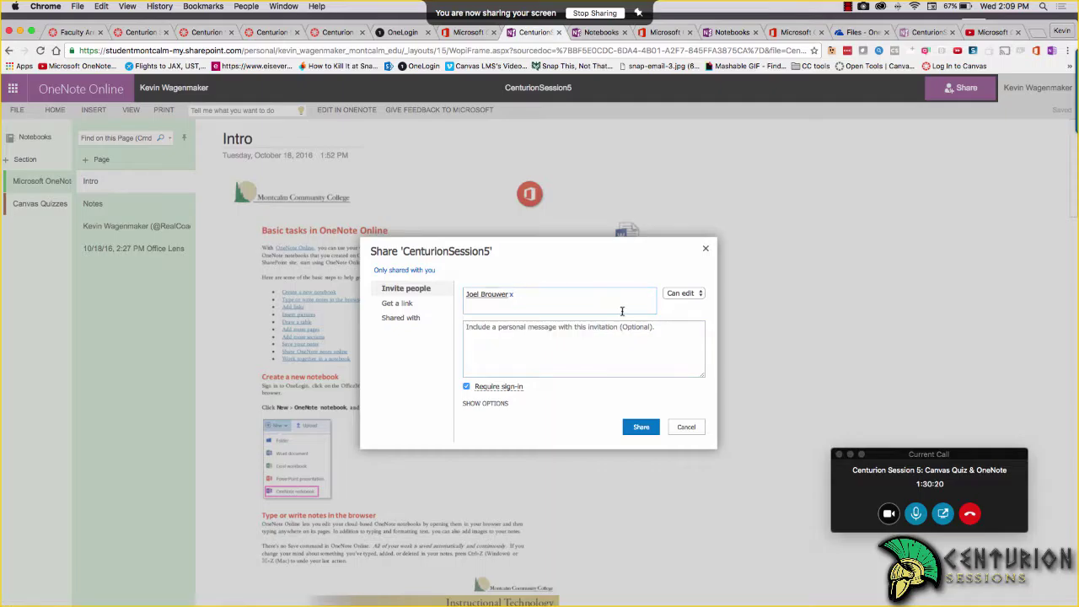
click(638, 427)
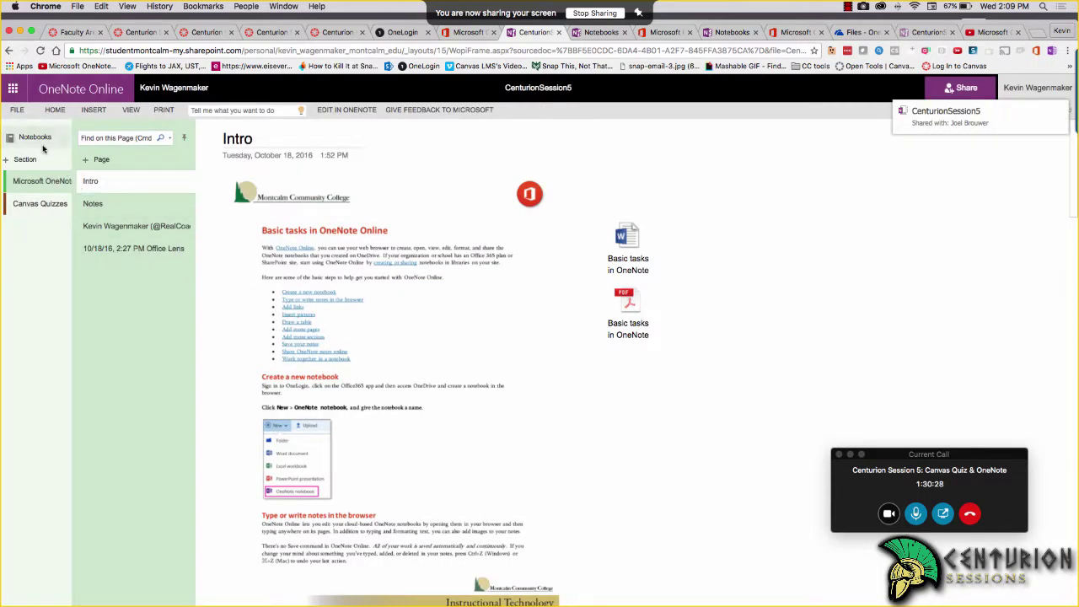
Go to the Notebooks list, check Shared with Me, then list My Notebooks with Centurion and CenturionSession5
click(40, 141)
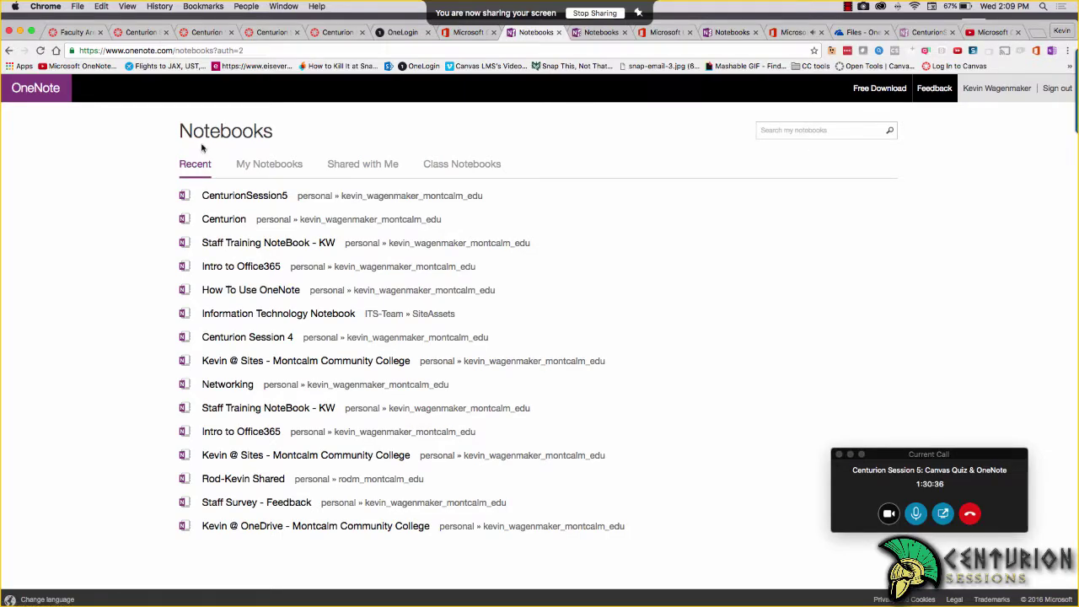
click(361, 167)
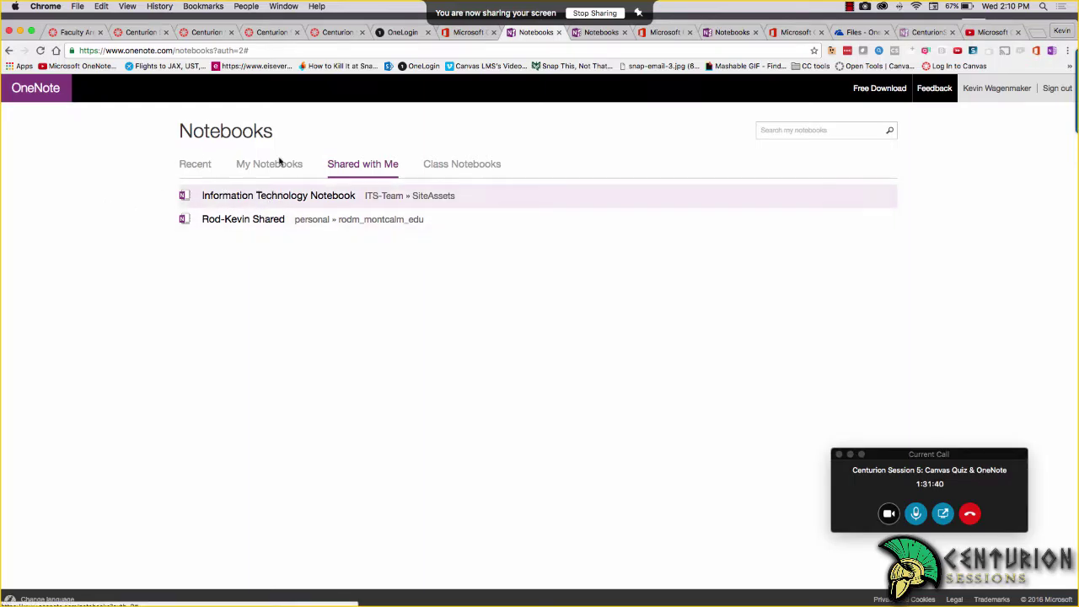
click(278, 164)
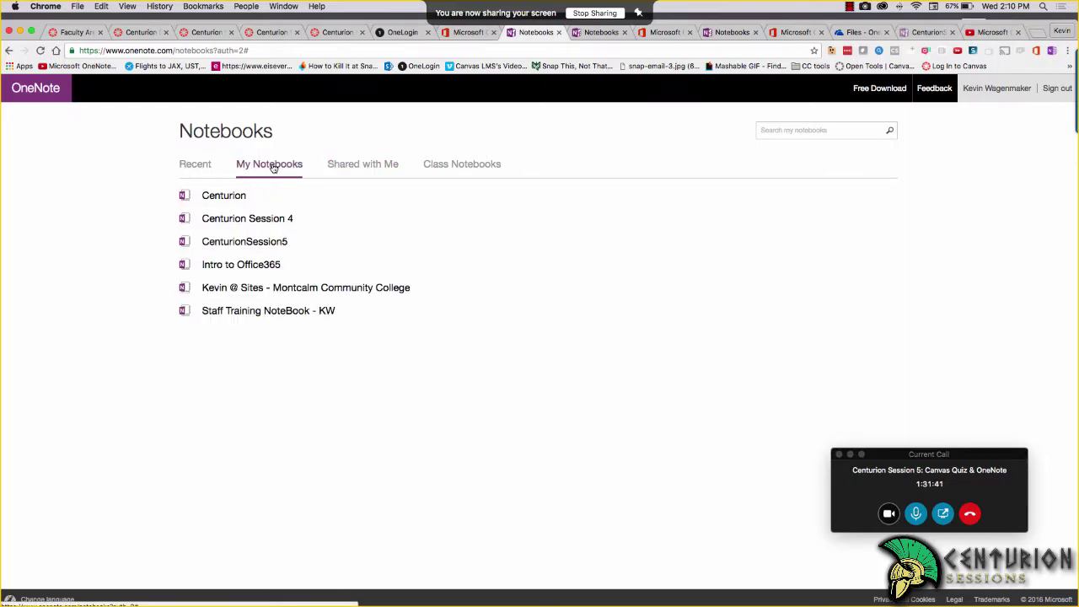
Open the CenturionSession5 notebook and add a new section named Notes
click(246, 242)
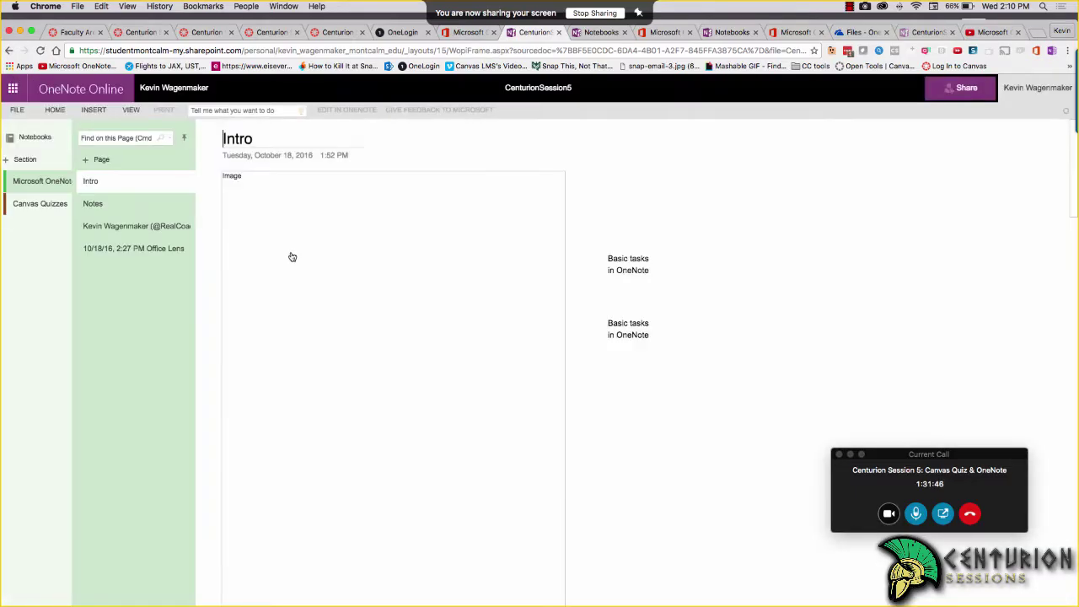
click(20, 159)
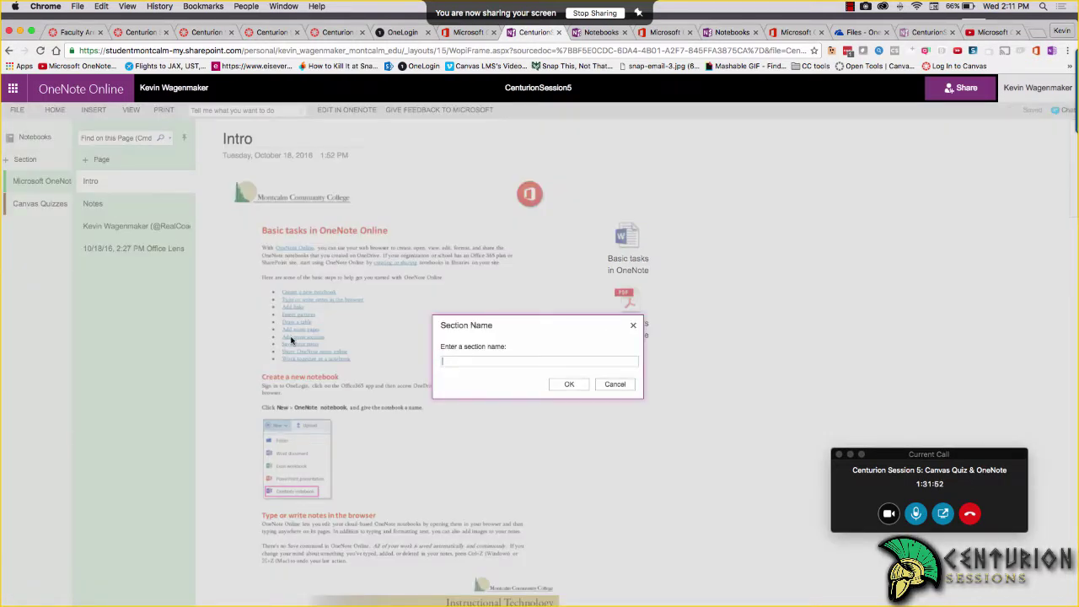
key(Return)
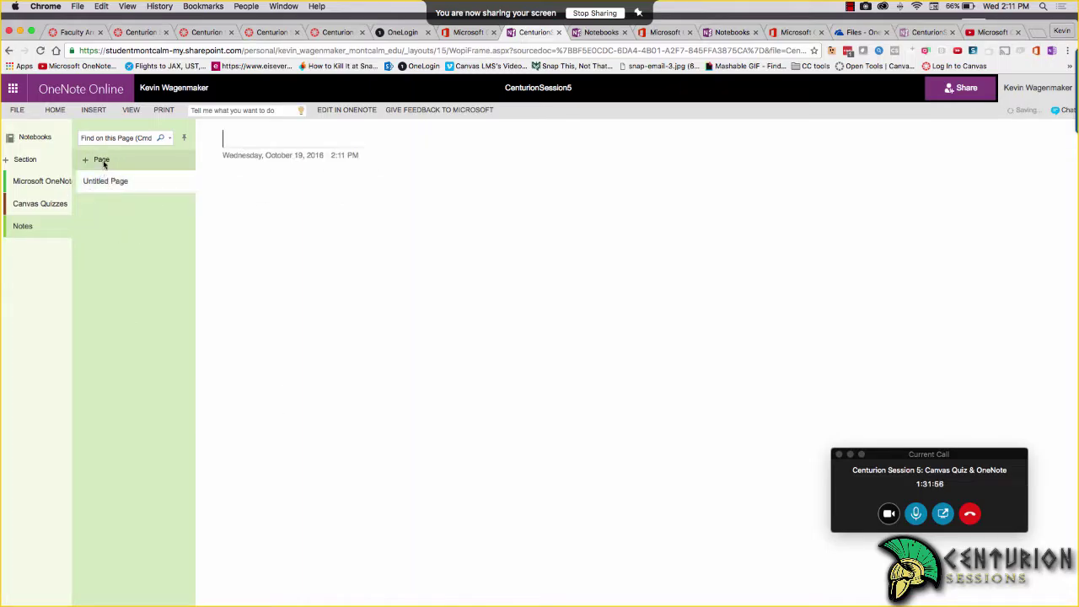
Start deleting the Notes section, then cancel so it is kept
right_click(37, 227)
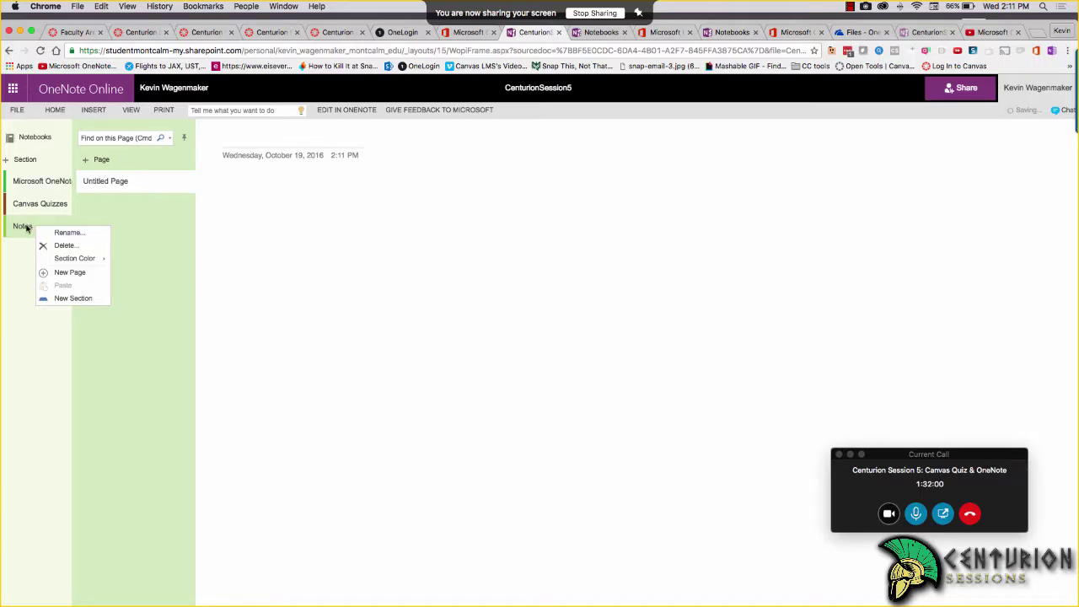
click(55, 246)
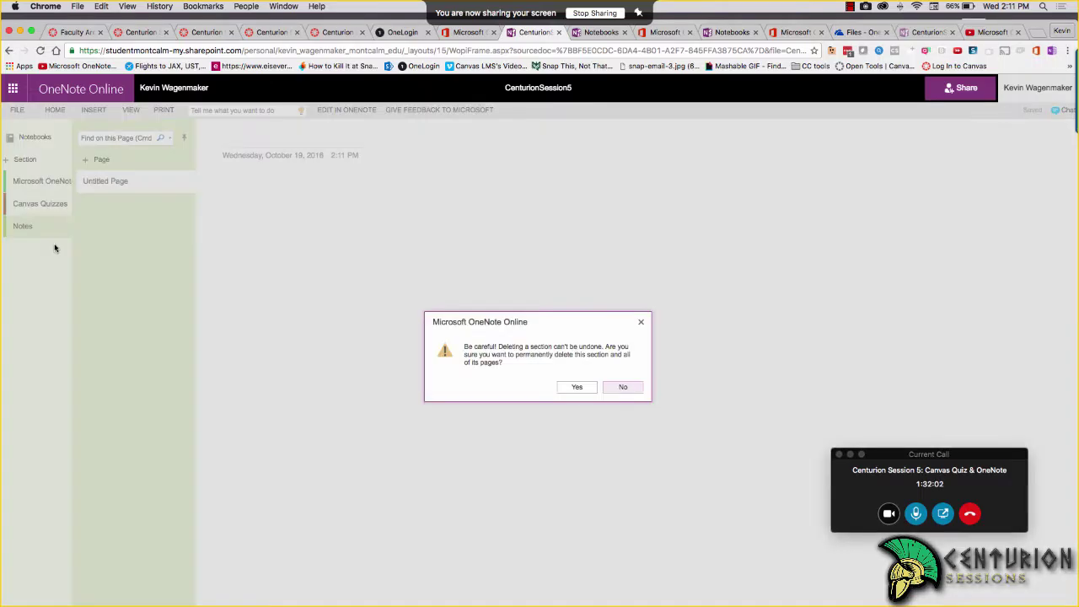
click(576, 387)
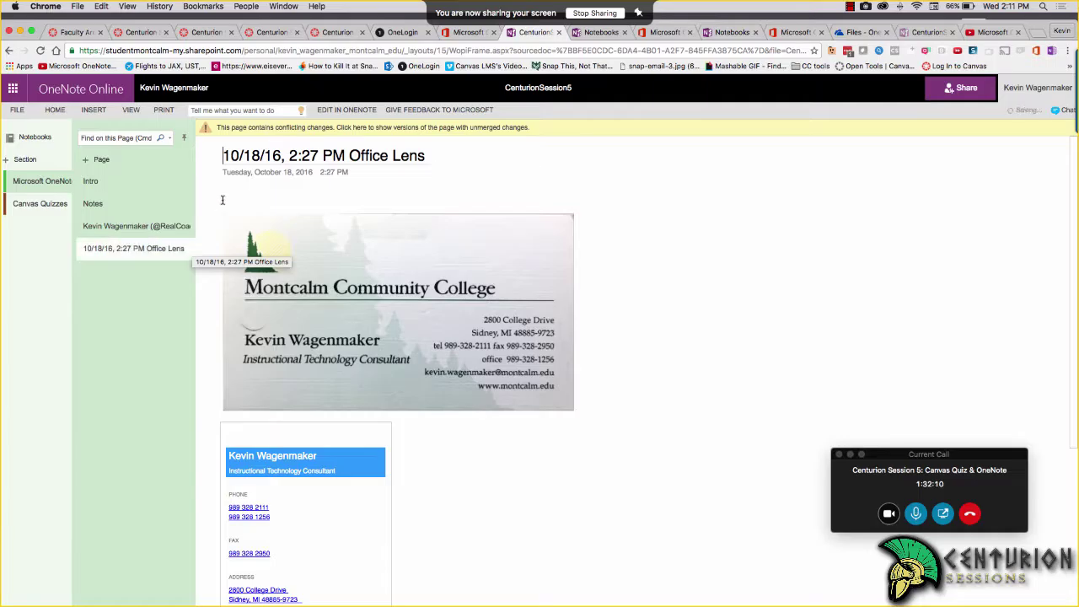
click(846, 34)
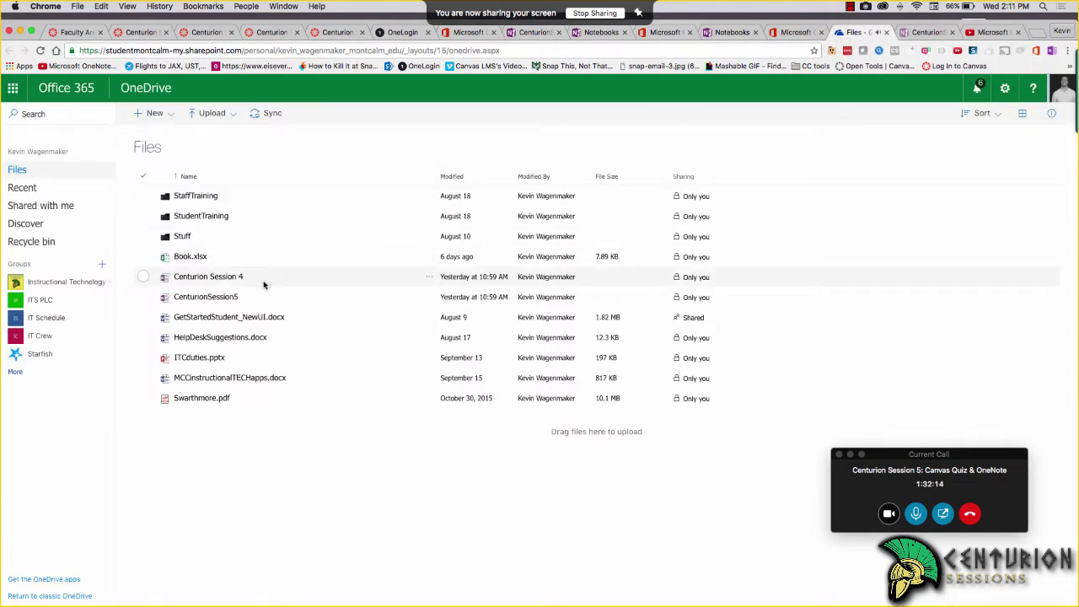
click(144, 297)
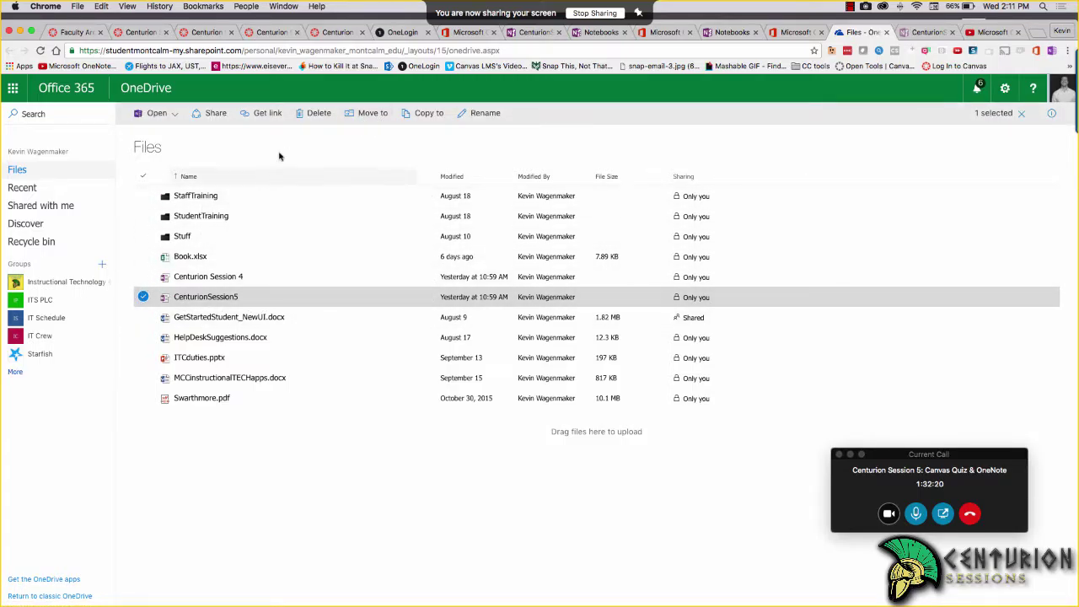
click(143, 297)
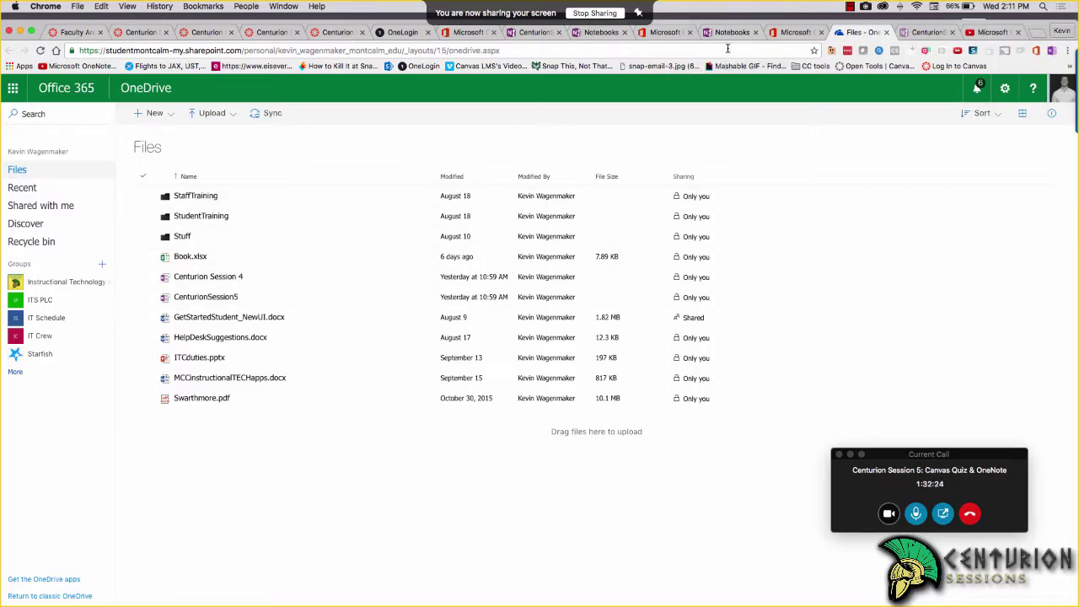
click(613, 34)
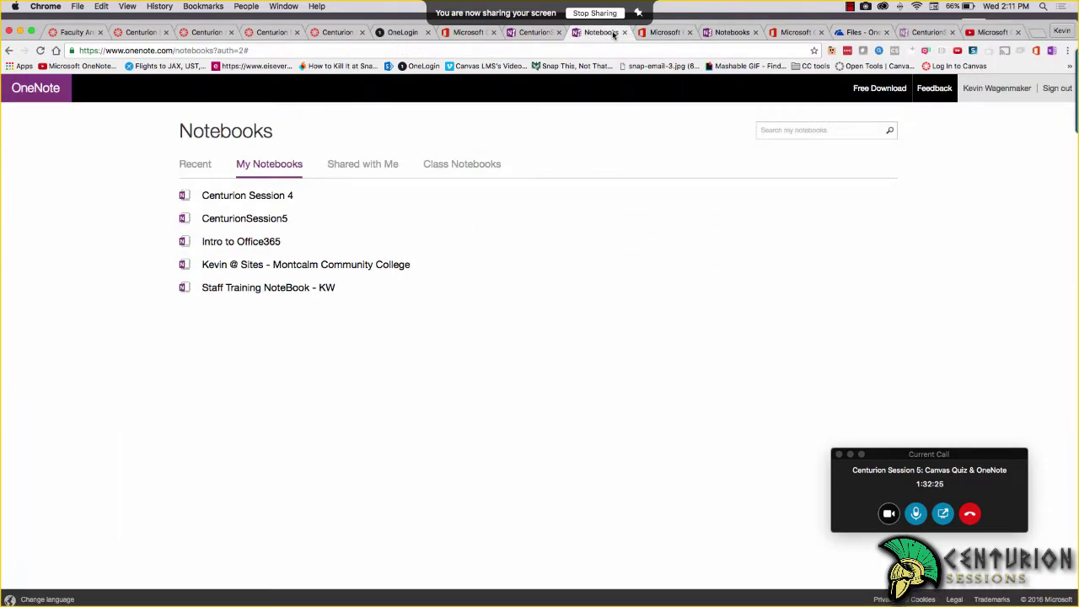
click(713, 38)
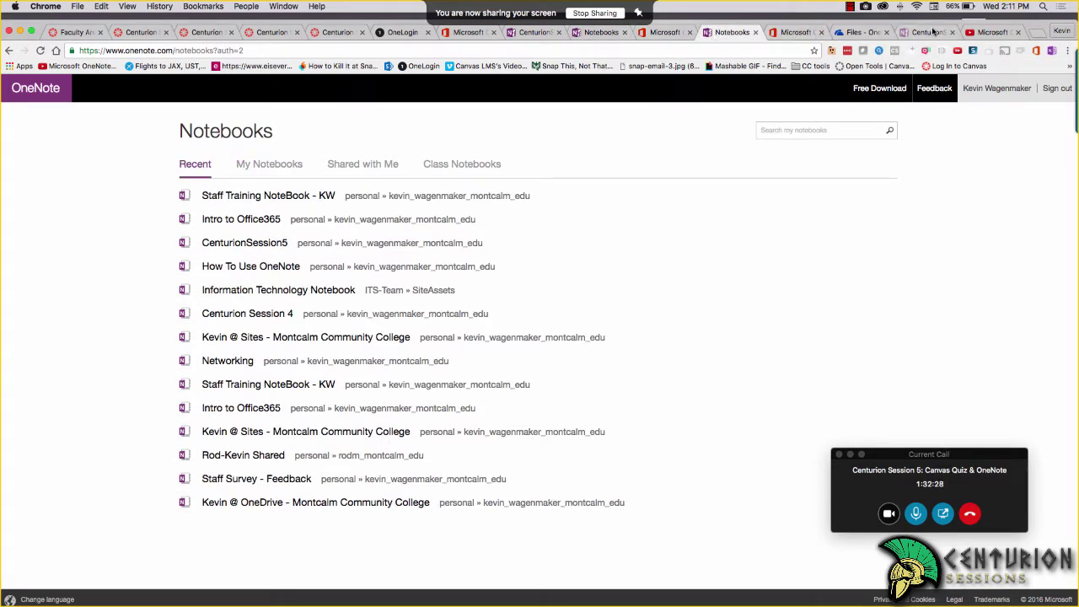
click(931, 32)
click(508, 31)
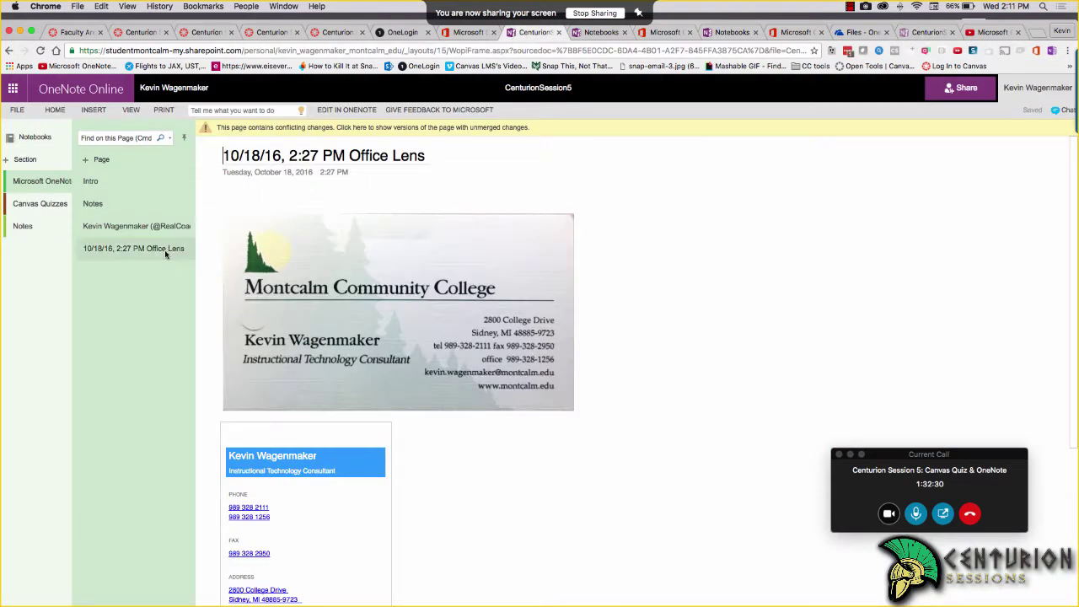
Move from the Notes page to the Intro page, minimize the video call window, and scroll through it
click(93, 203)
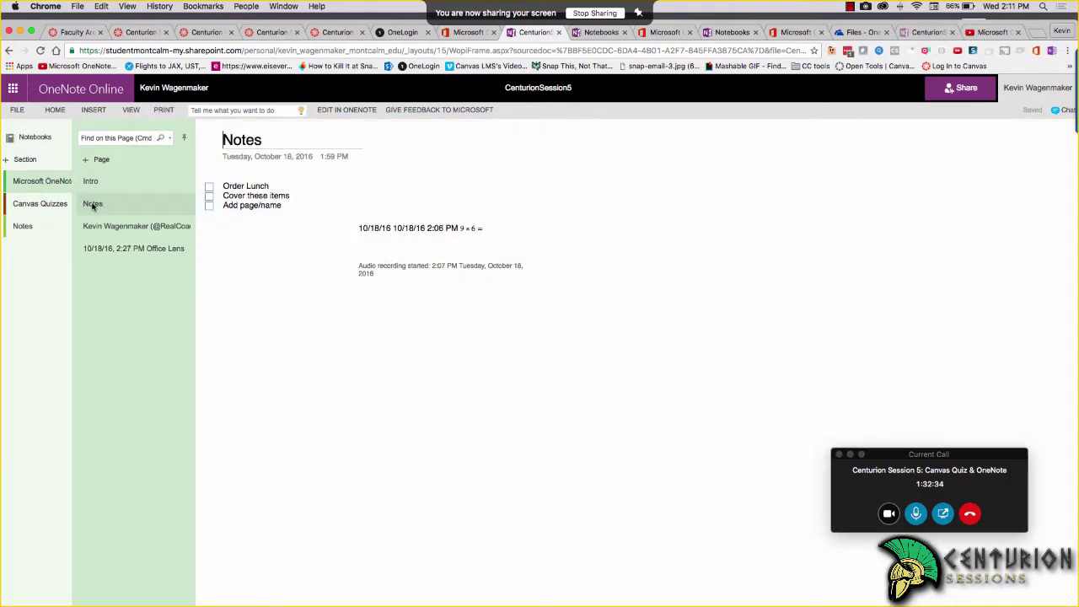
click(98, 184)
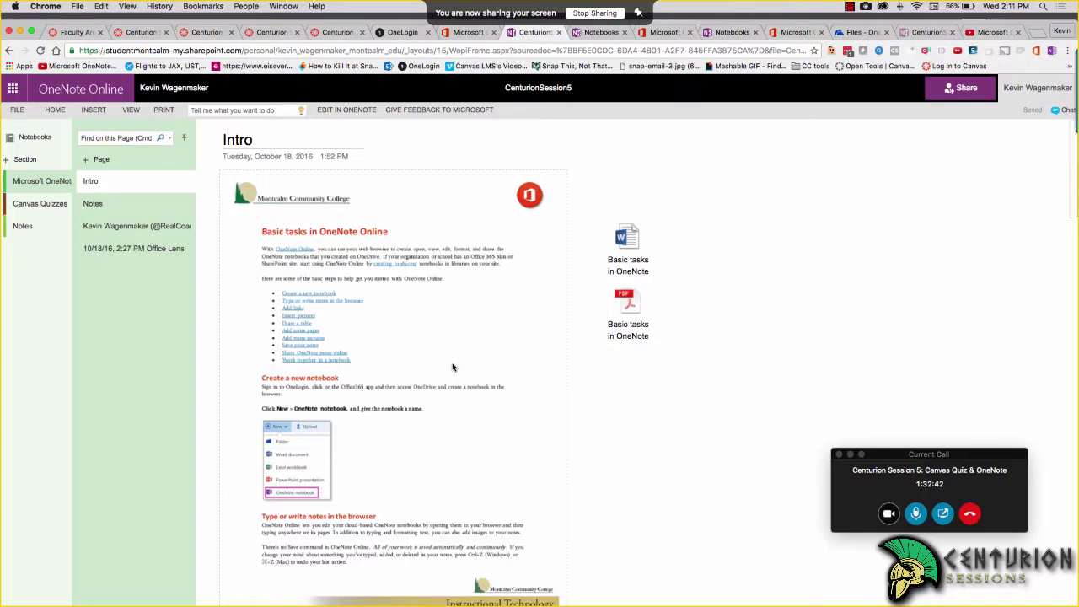
click(850, 454)
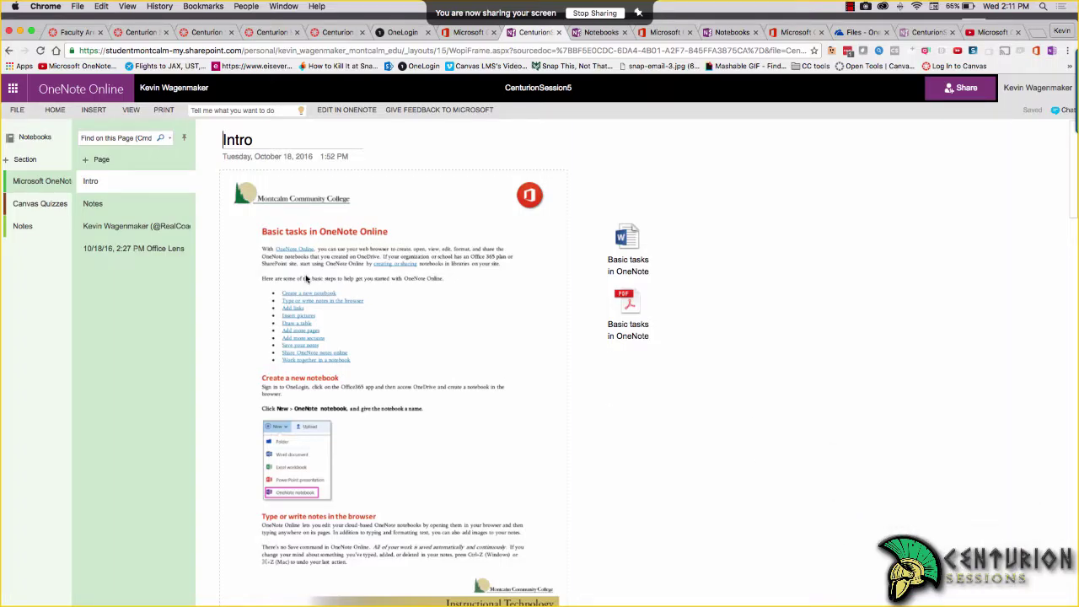
scroll(295, 396, down, 5)
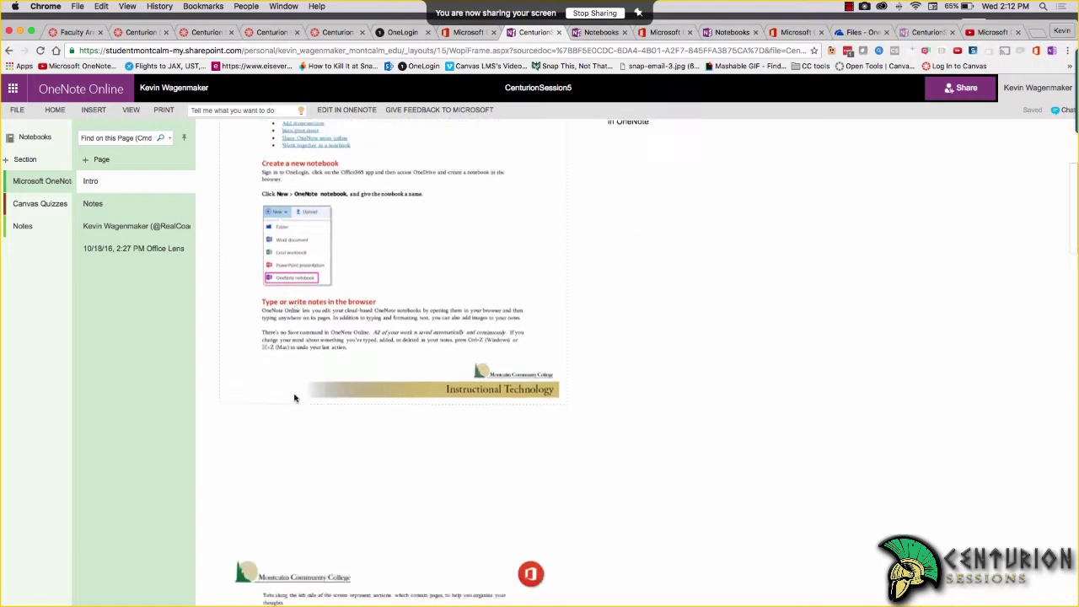
scroll(294, 398, down, 3)
scroll(294, 398, up, 8)
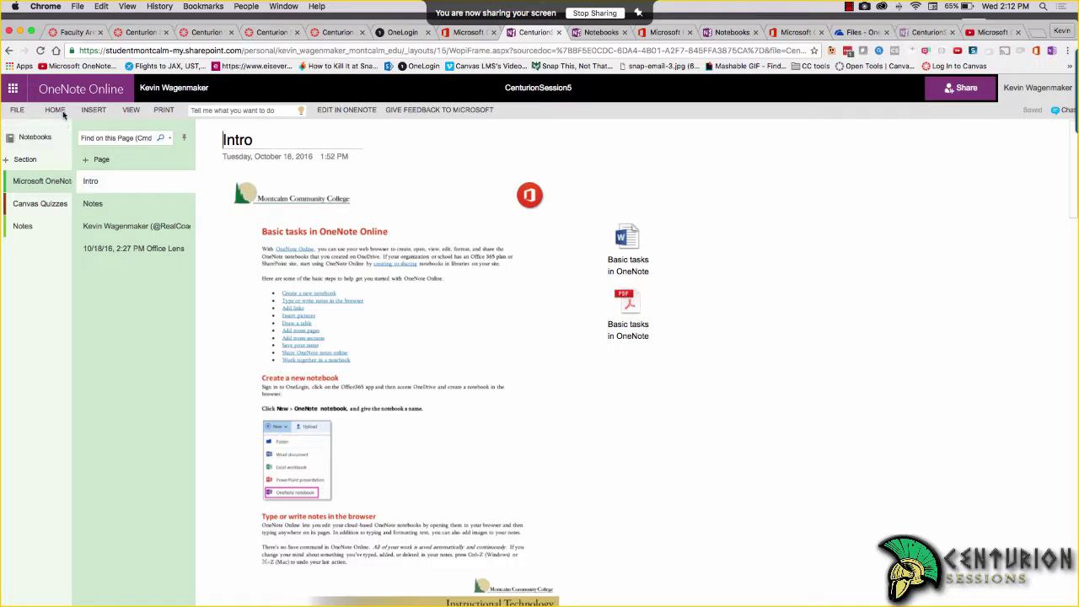
Glance at file options, open and close the Home Tag list without tagging, then show Insert commands
click(17, 111)
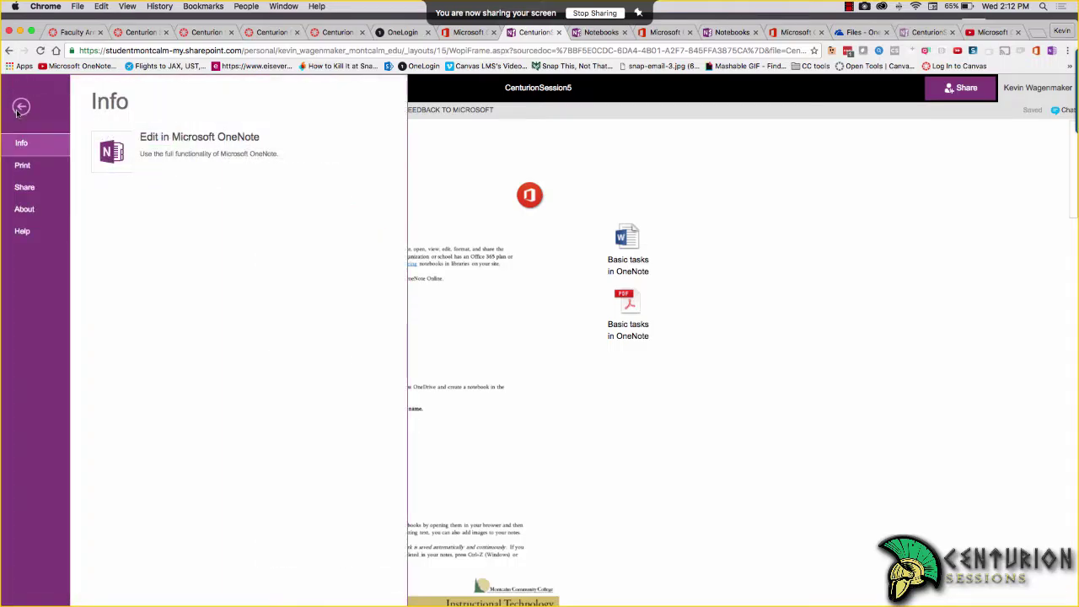
click(519, 349)
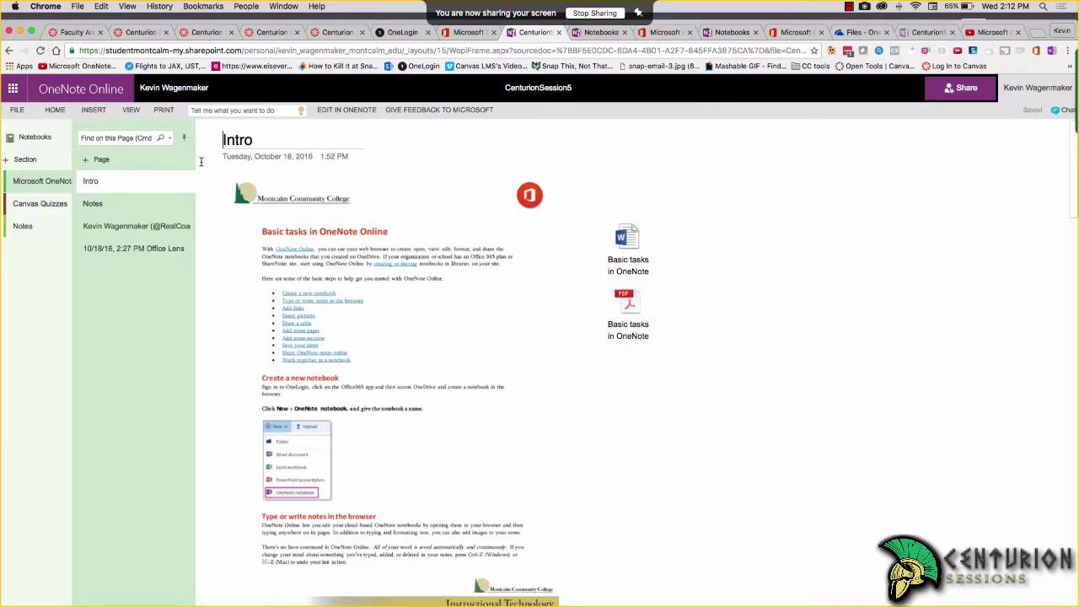
click(58, 112)
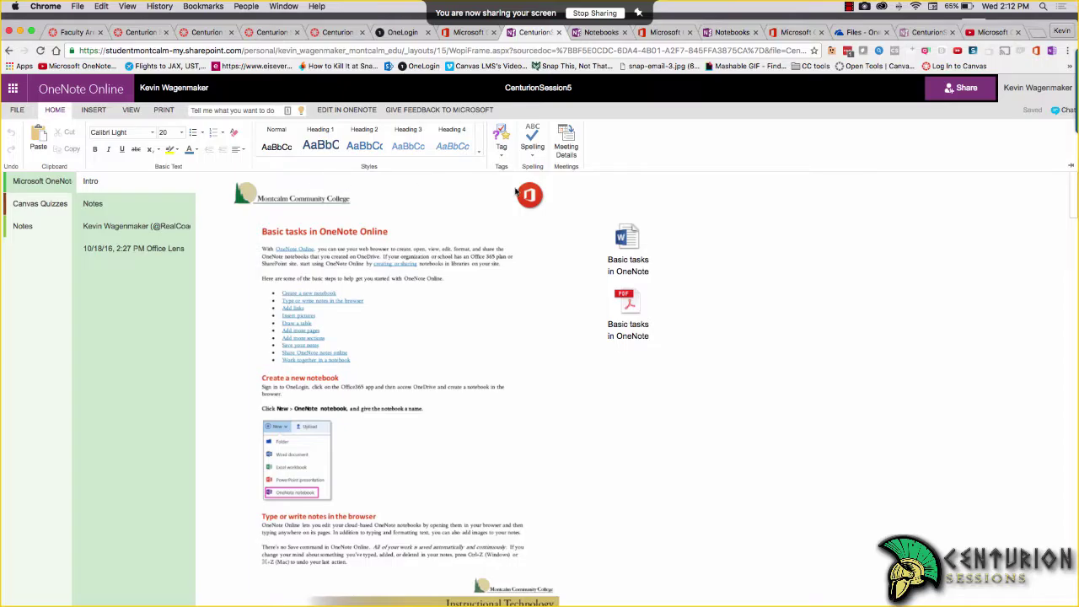
click(501, 153)
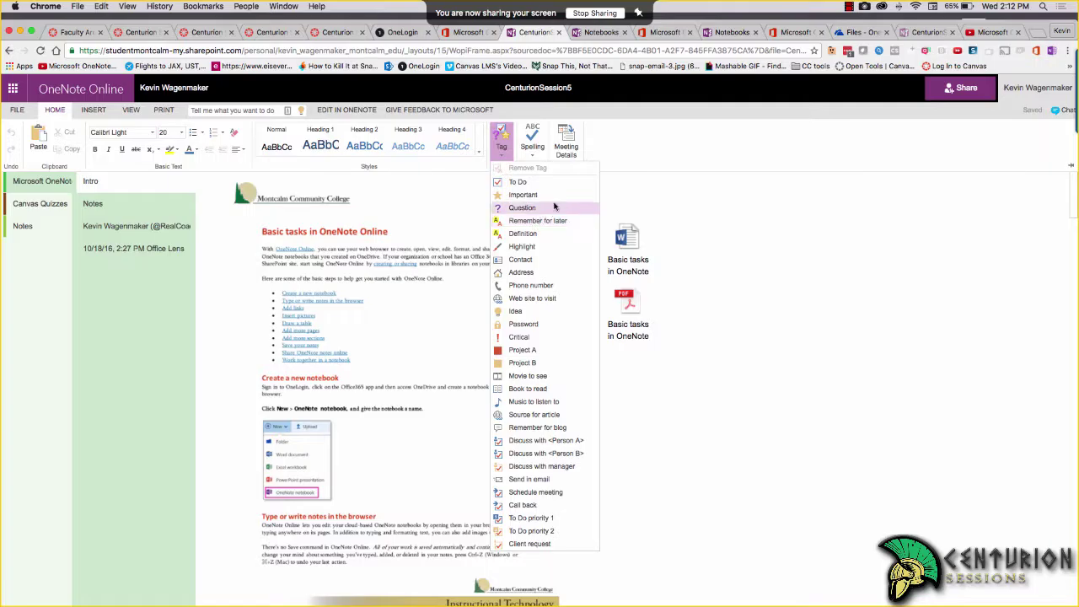
click(662, 195)
click(94, 110)
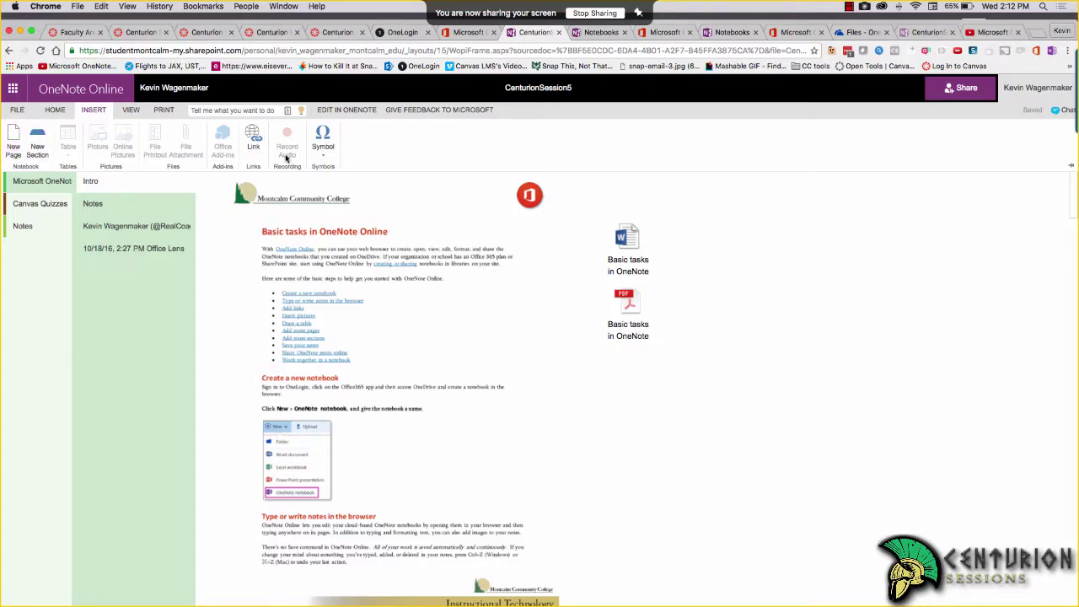
Record a short 6-second audio clip in the Intro page's blank area, allowing the microphone
click(694, 430)
click(694, 430)
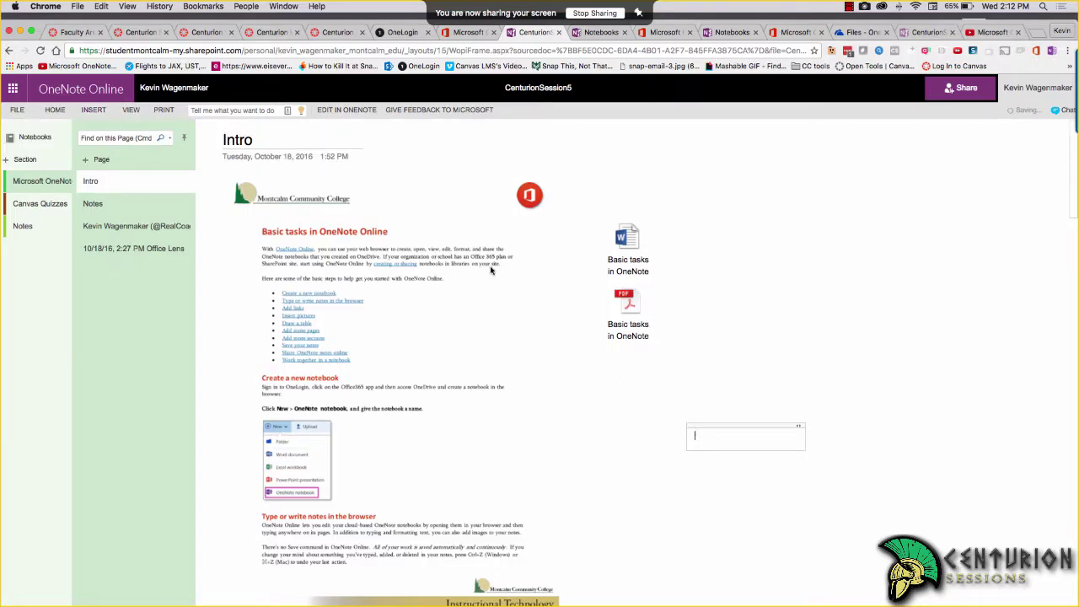
click(95, 110)
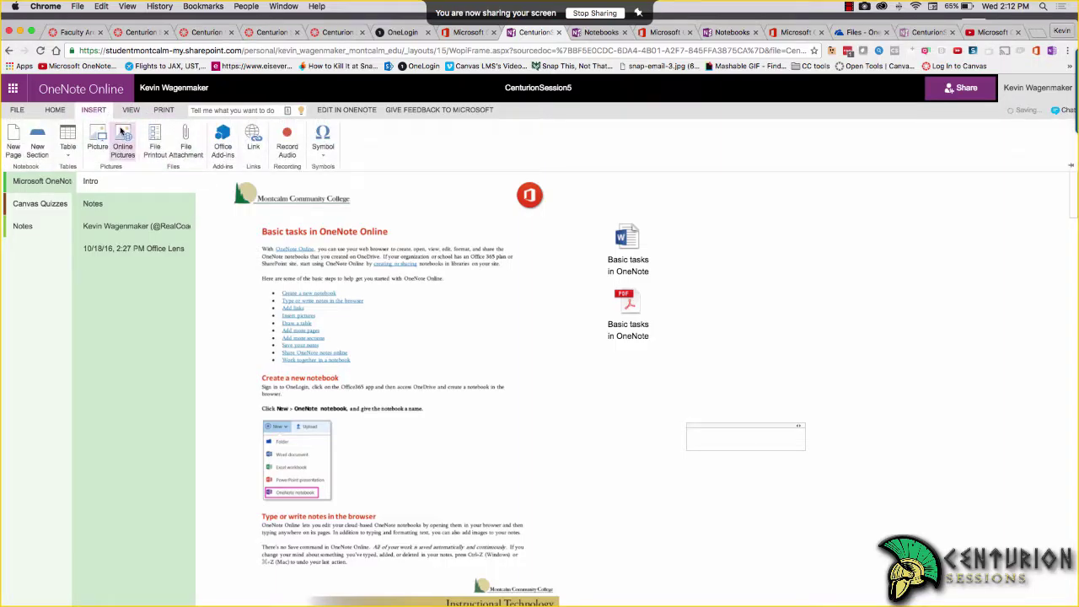
click(286, 144)
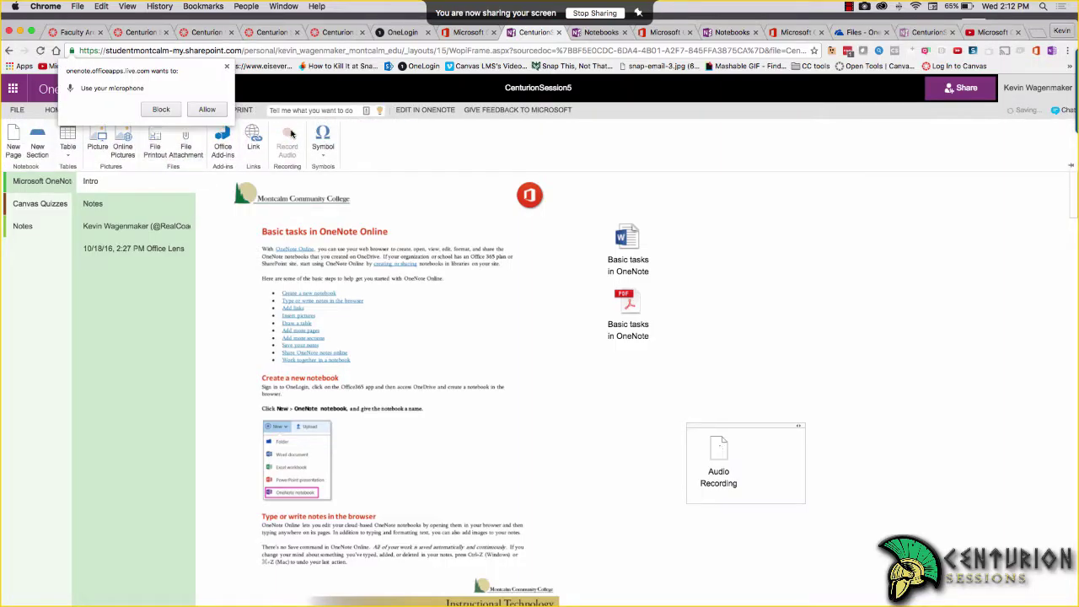
click(208, 110)
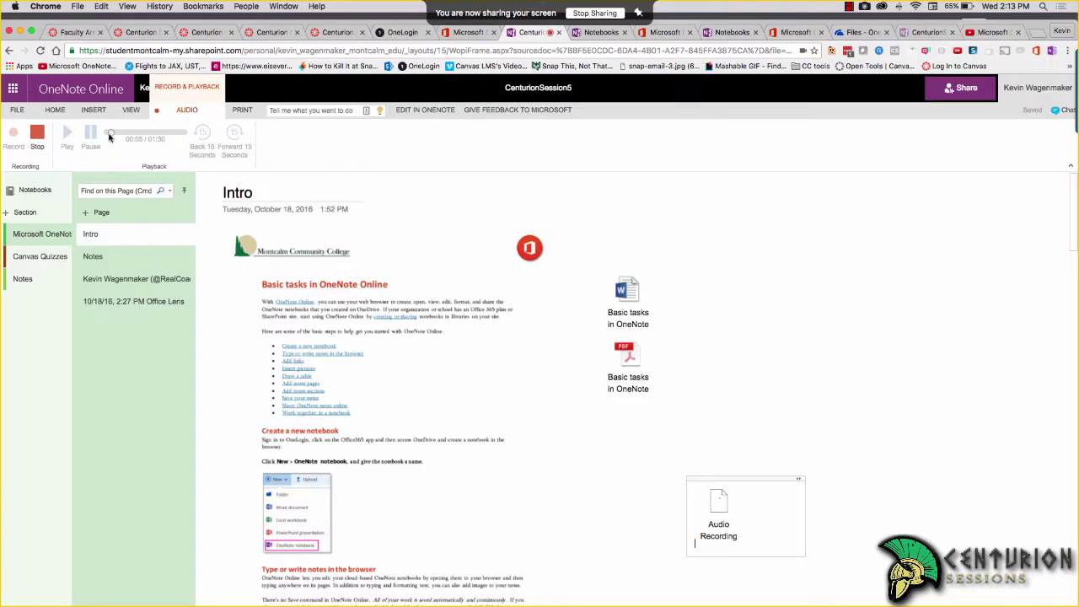
click(40, 136)
Play back the new audio recording, adjusting the volume, and return to the Insert commands
click(720, 506)
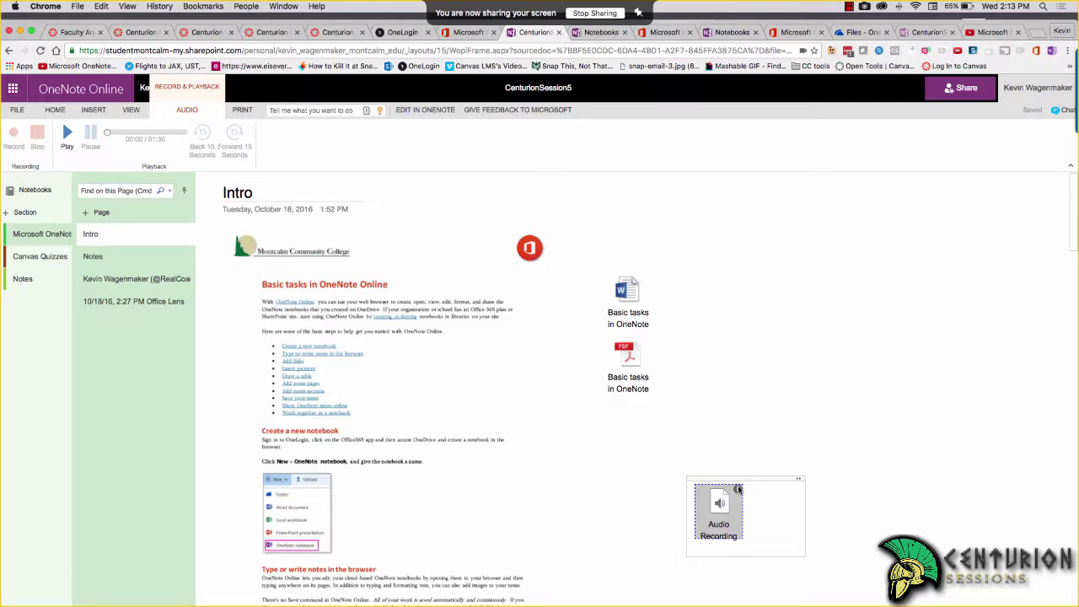
click(738, 489)
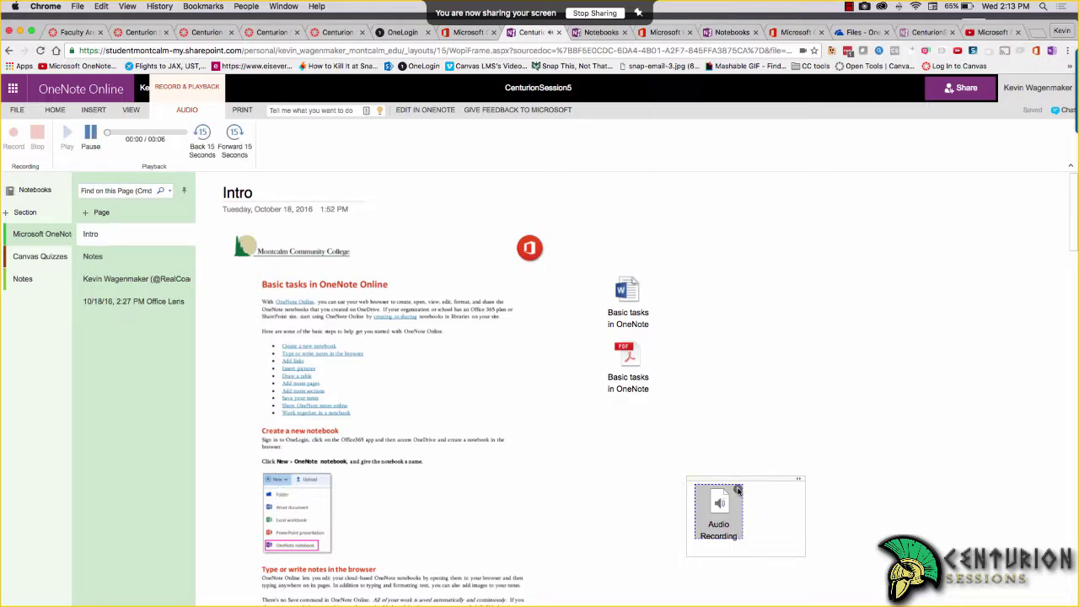
key(XF86AudioRaiseVolume)
click(135, 110)
click(96, 110)
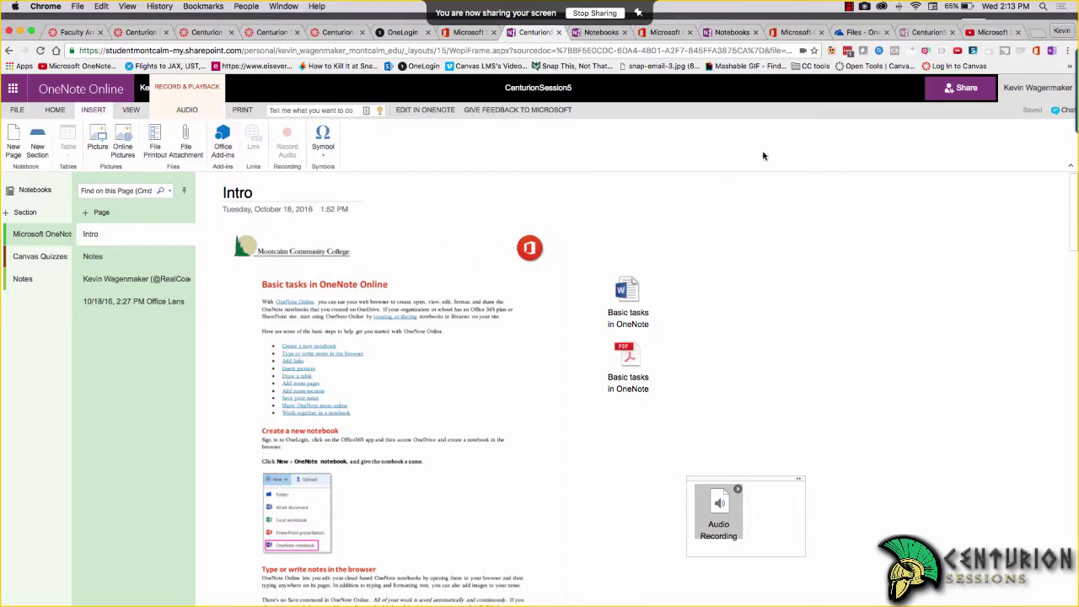
Copy the Microsoft OneNote Tutorial's YouTube address and paste it on the Intro page as an embedded video
click(991, 32)
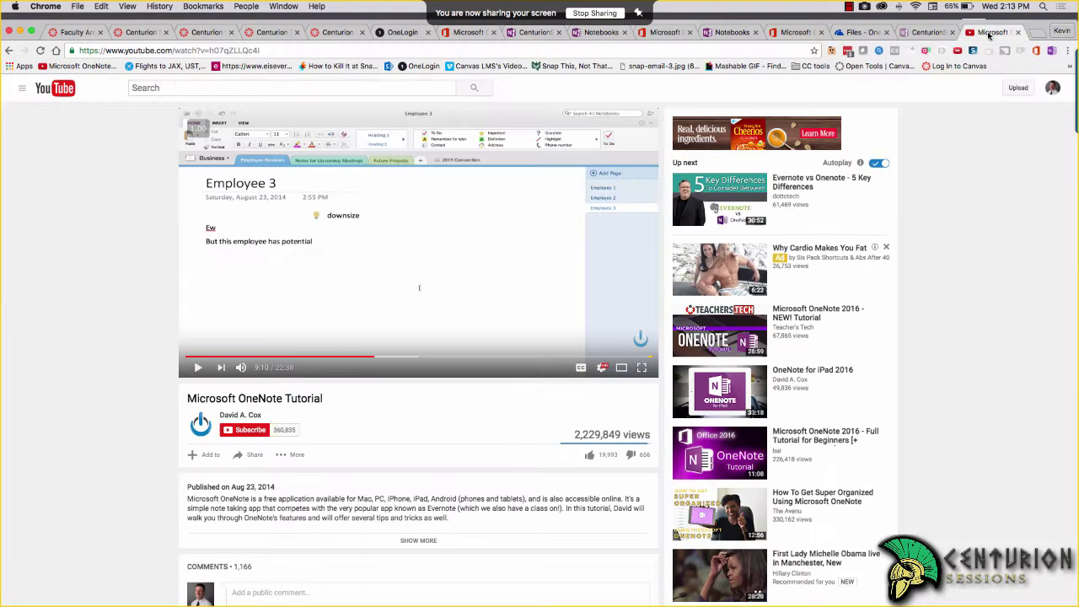
click(268, 51)
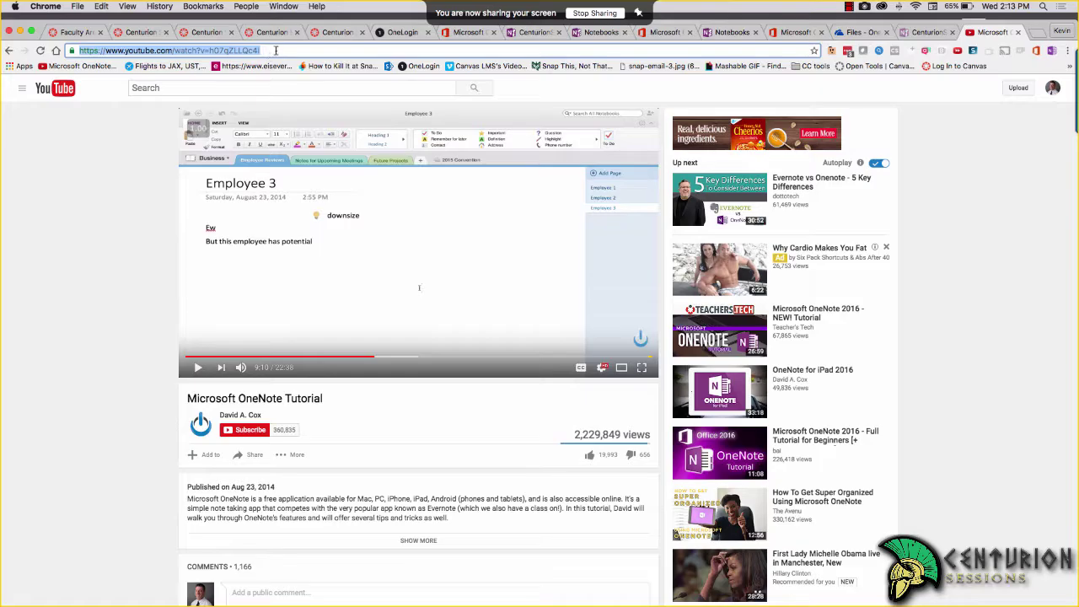
click(526, 33)
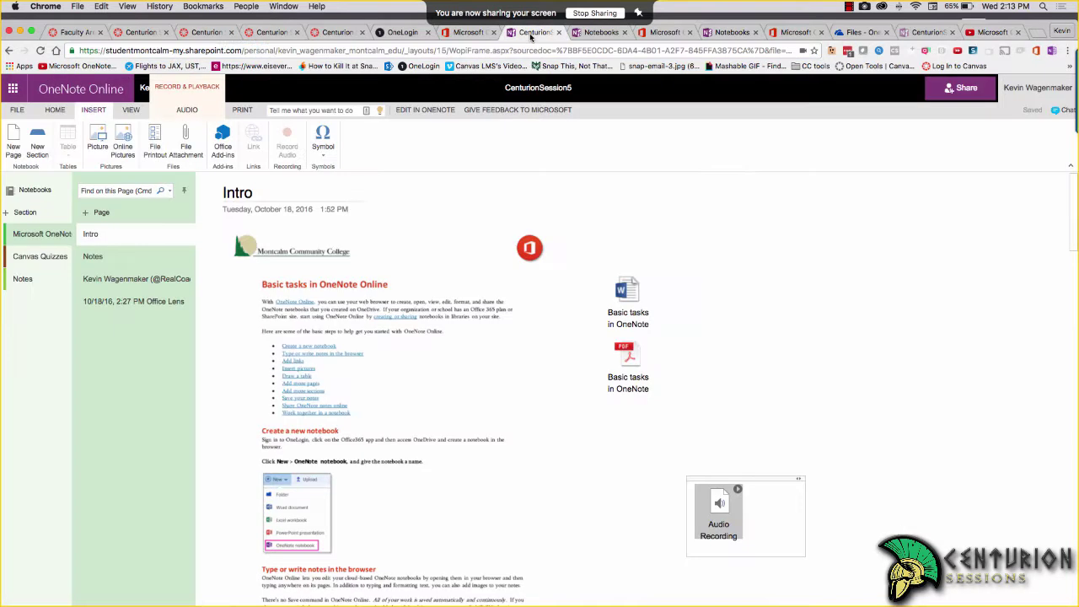
click(811, 316)
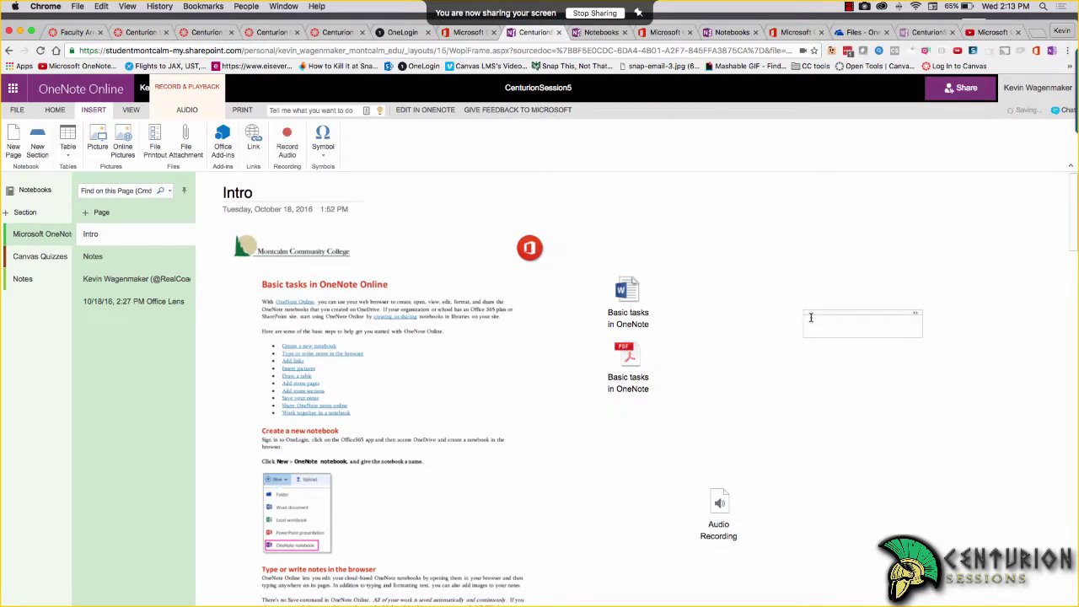
text(https://www.youtube.com/watch?v=h07qZLLQc4l)
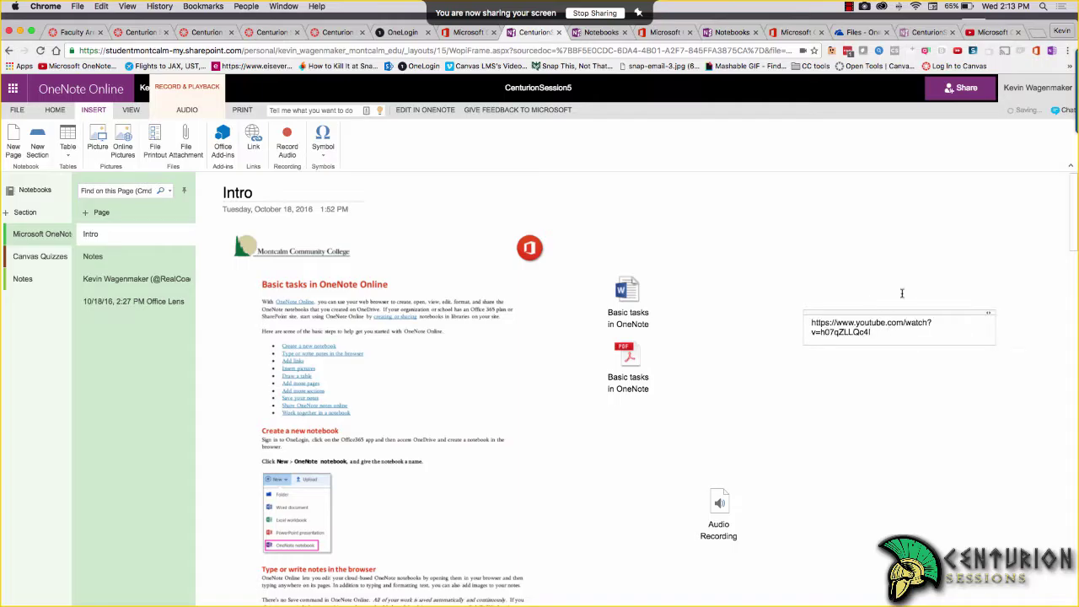
click(913, 271)
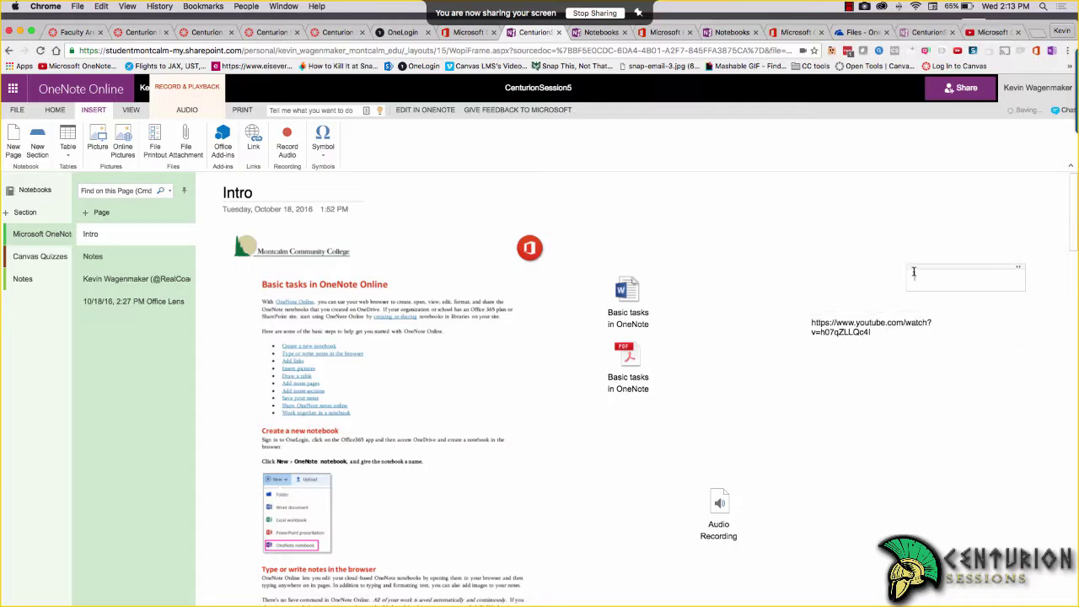
click(882, 333)
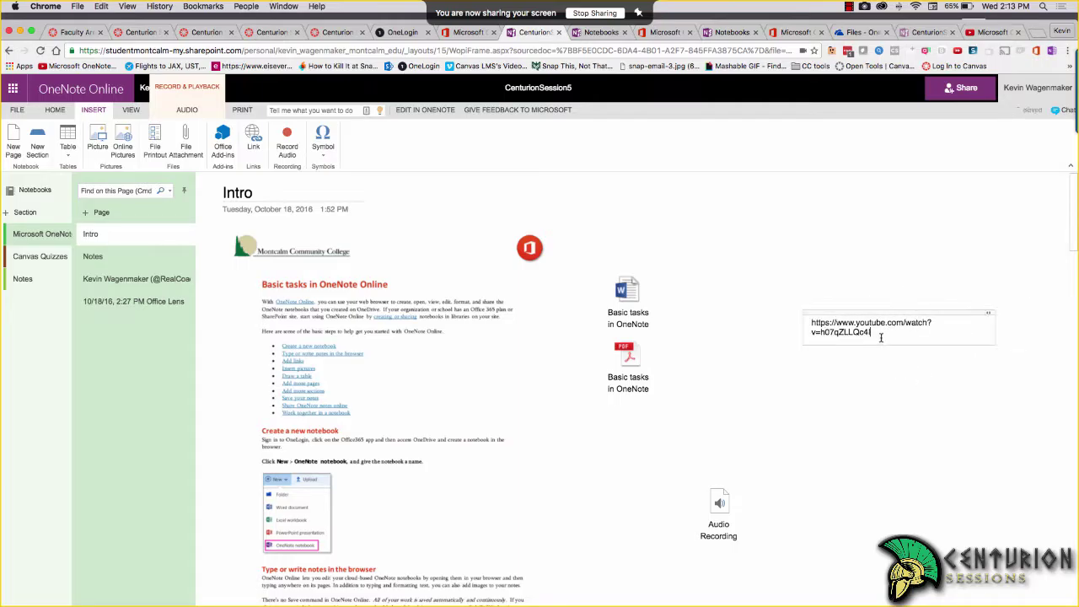
key(Return)
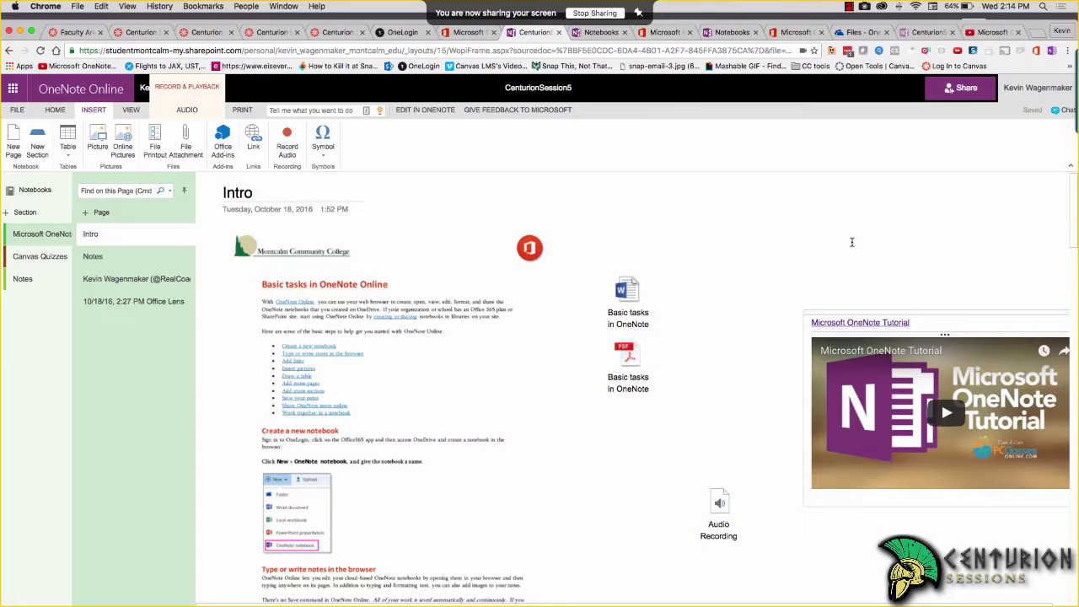
Play the embedded tutorial video, select the printout, then start an empty note above the video
click(947, 412)
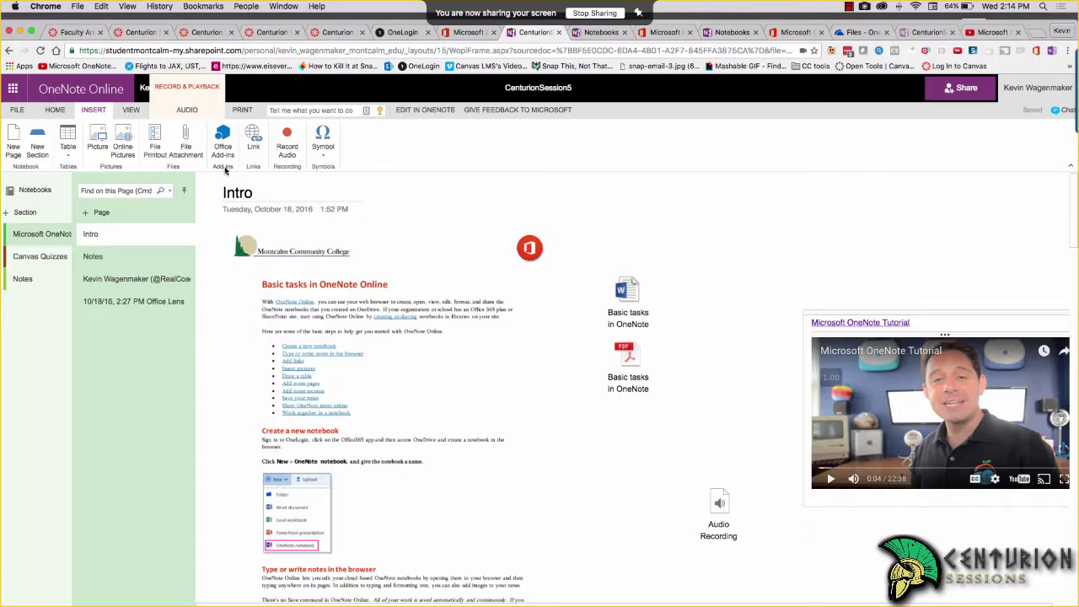
click(333, 396)
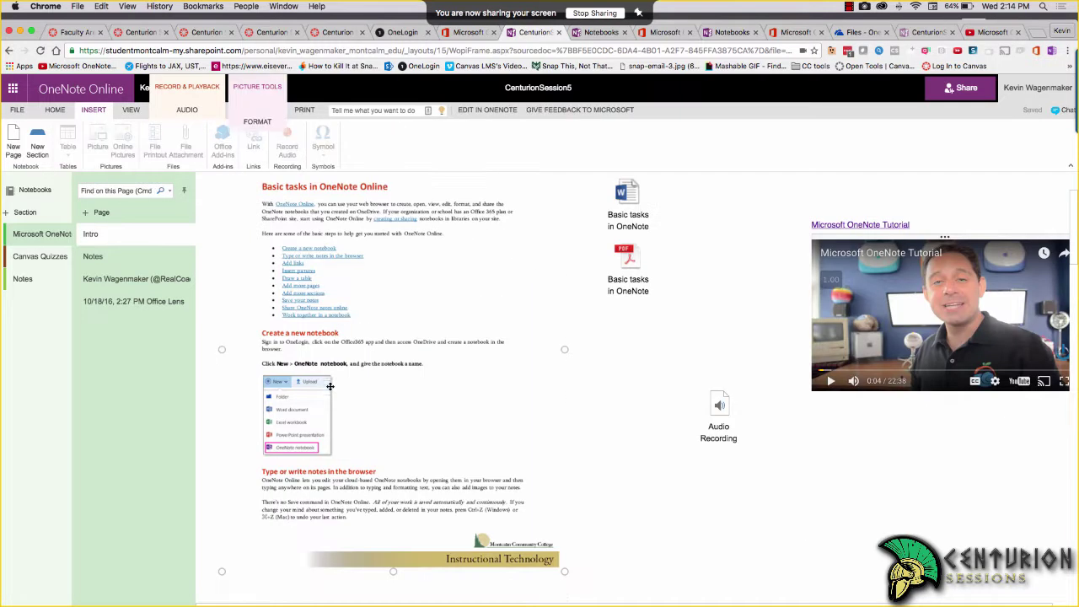
scroll(338, 329, up, 1)
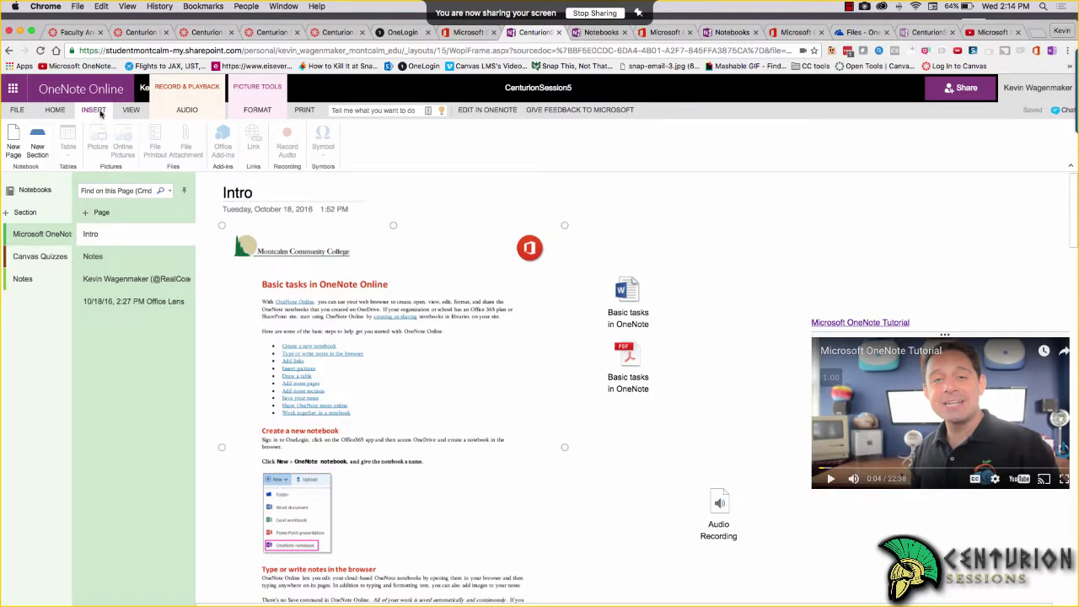
scroll(99, 115, down, 2)
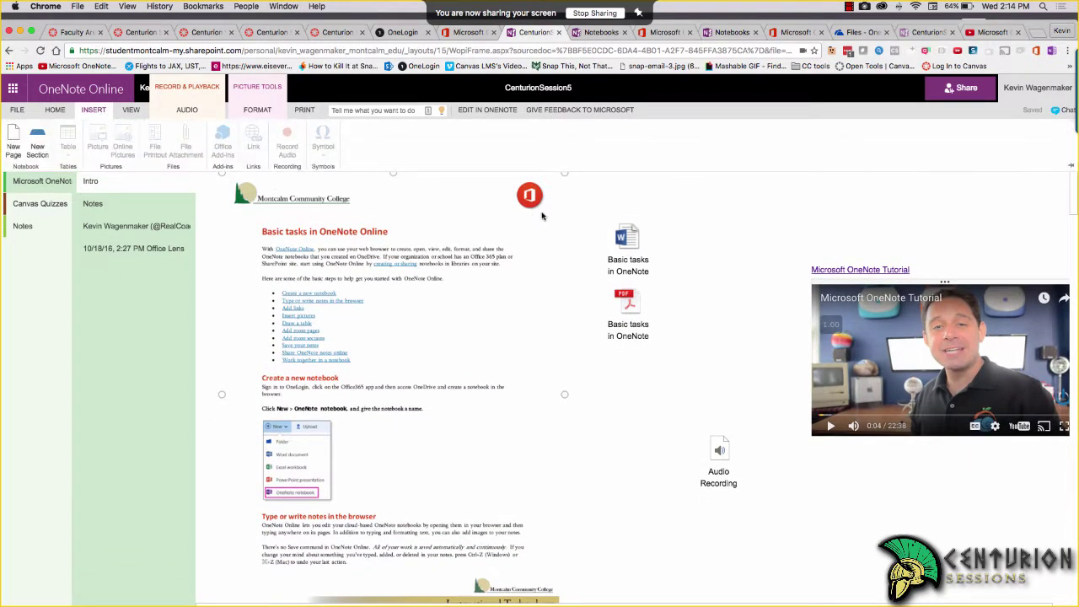
click(543, 217)
click(746, 221)
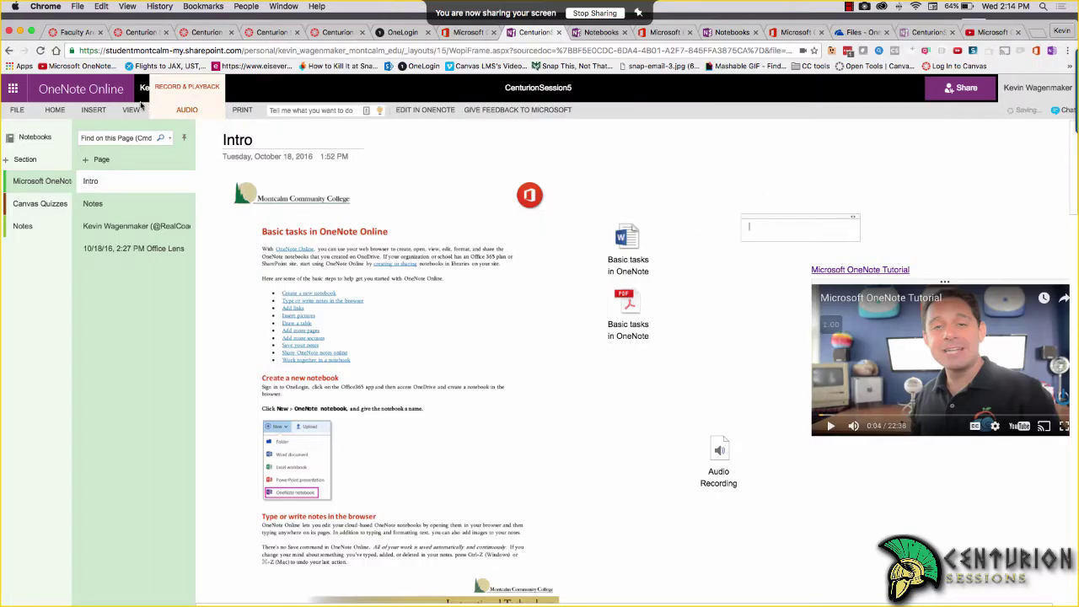
Start an Insert > File Printout and open the file browser to pick a document
click(108, 113)
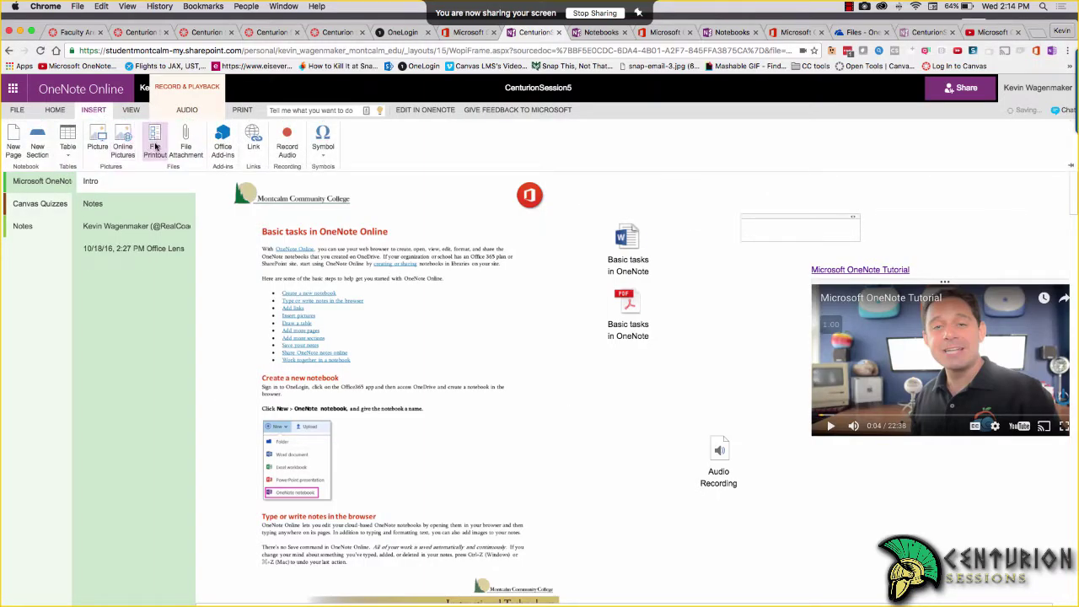
click(155, 145)
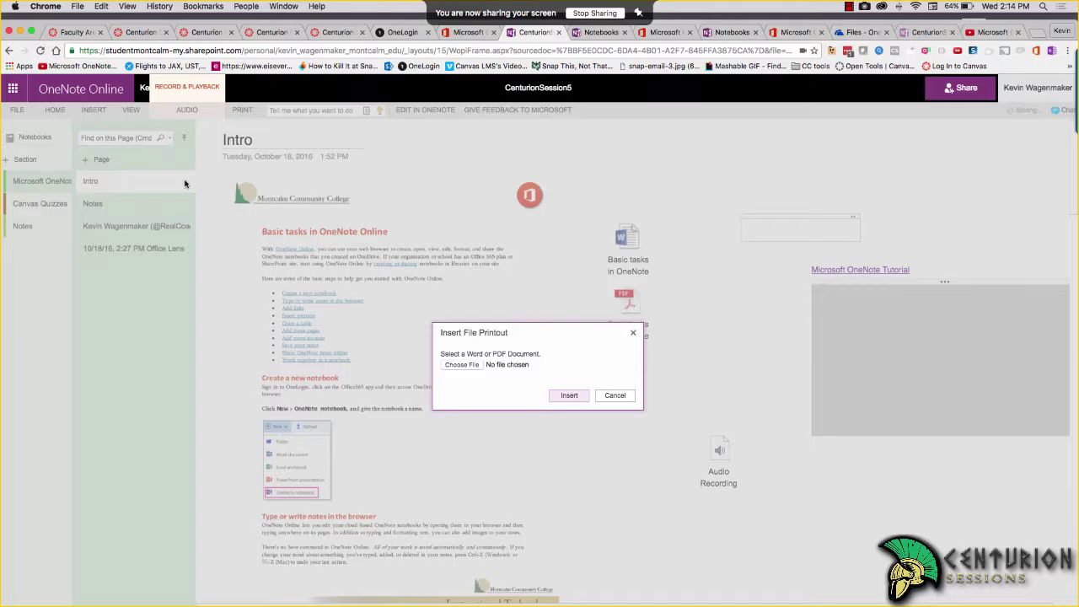
click(461, 364)
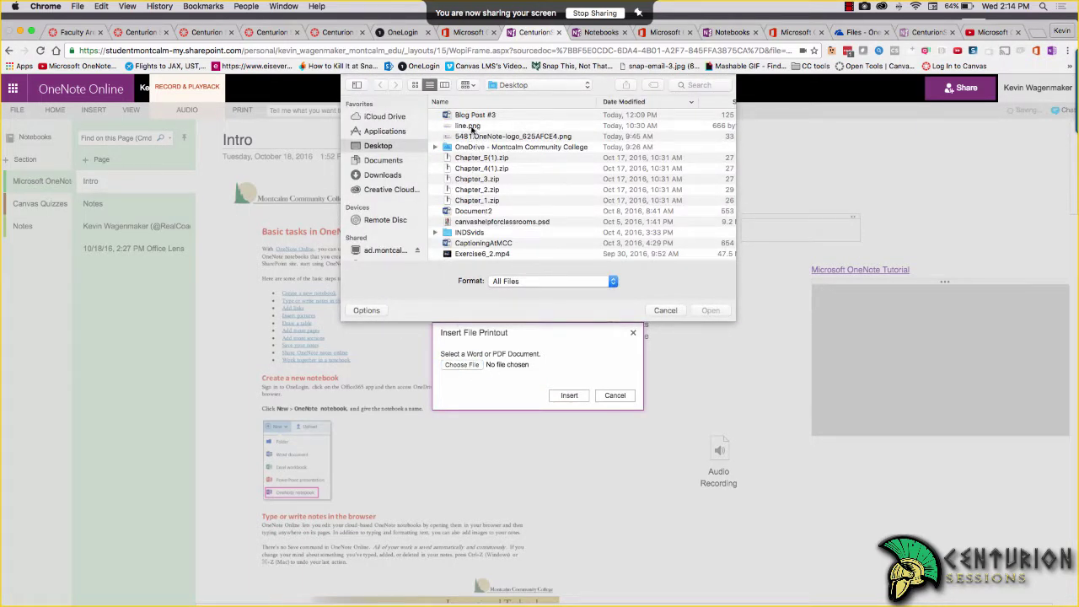
click(473, 117)
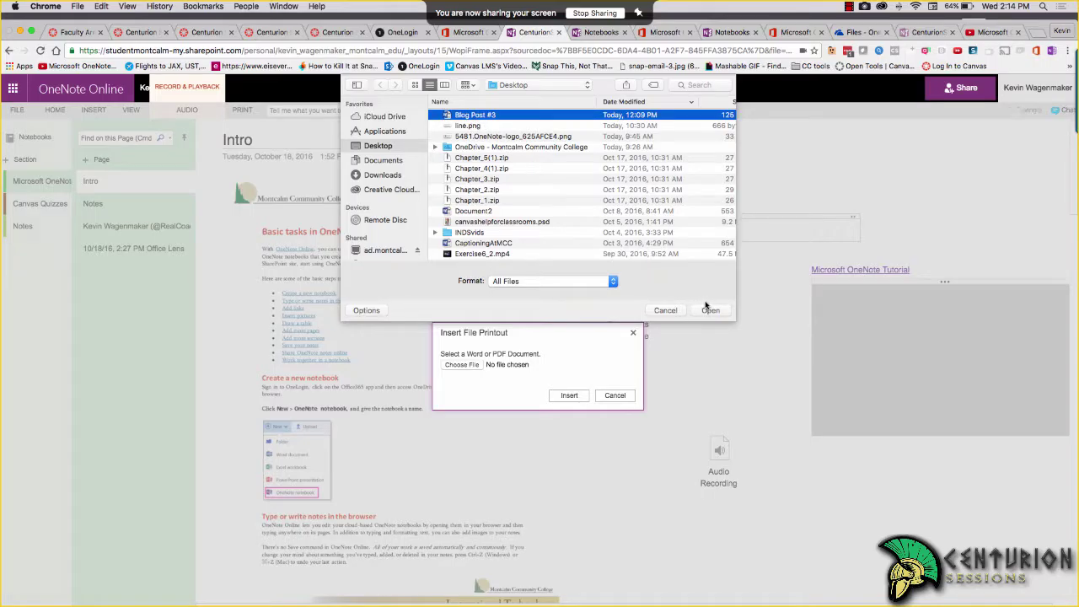
scroll(502, 211, down, 3)
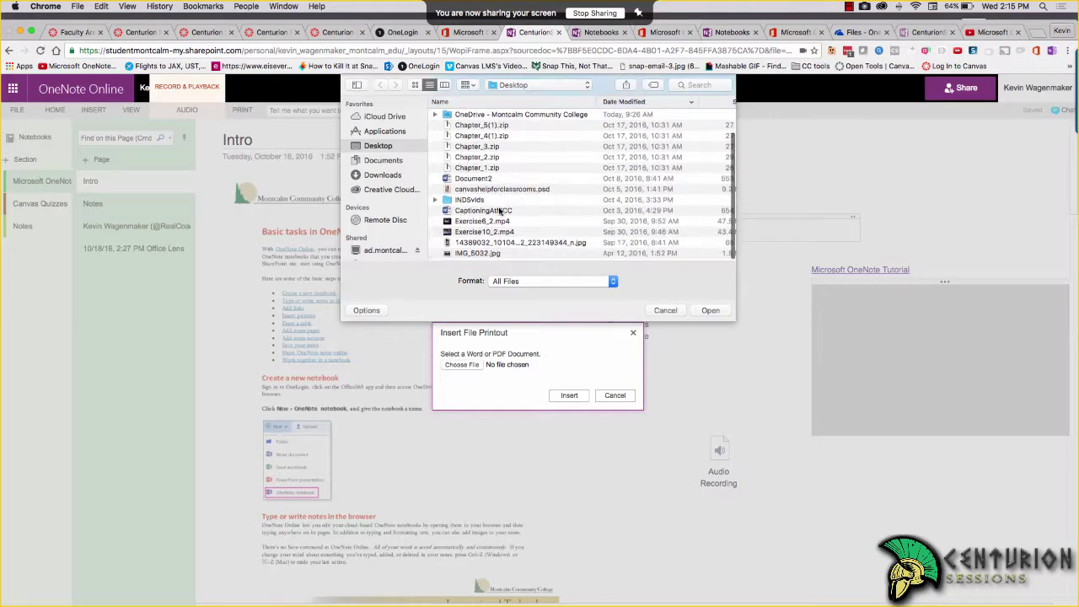
scroll(500, 210, up, 3)
Browse OneDrive > StaffTraining > PDFoverviews and insert CanvasUndeleteFeature.pdf as a printout
double_click(520, 142)
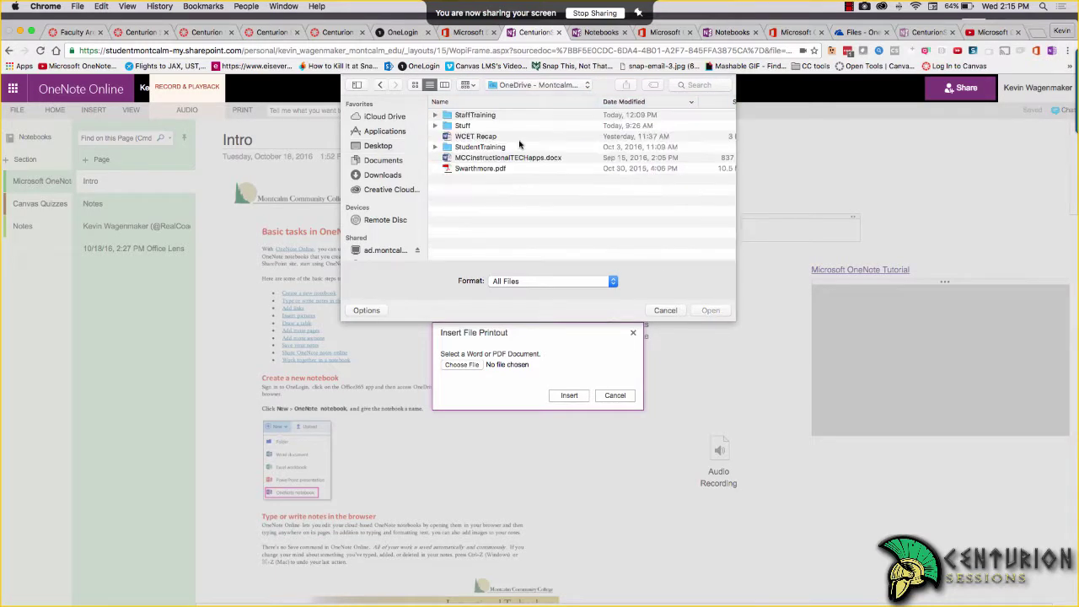
double_click(475, 116)
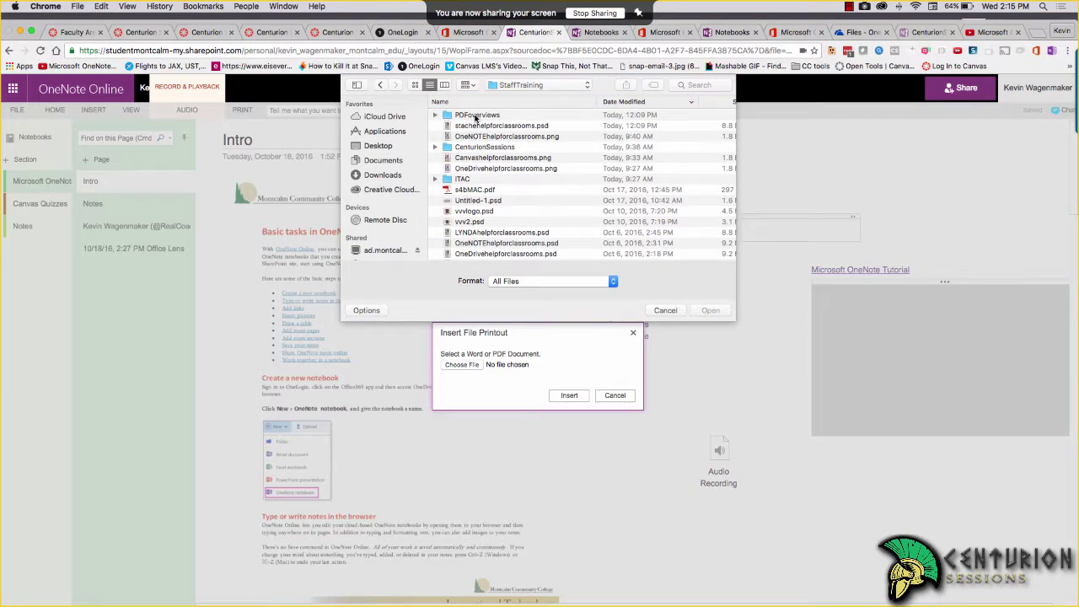
double_click(476, 115)
click(487, 170)
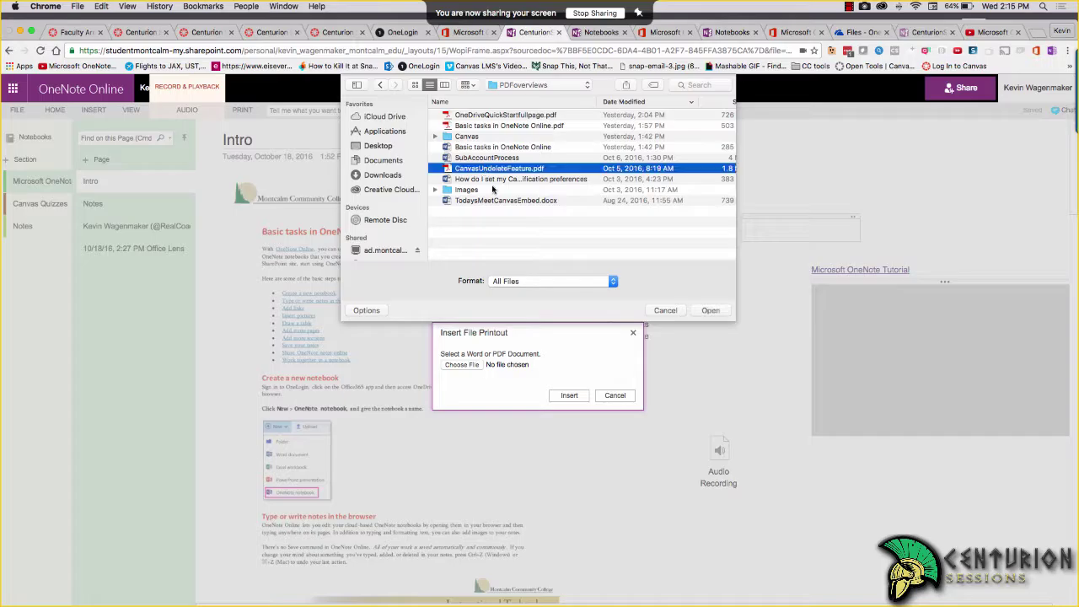
click(717, 311)
click(569, 396)
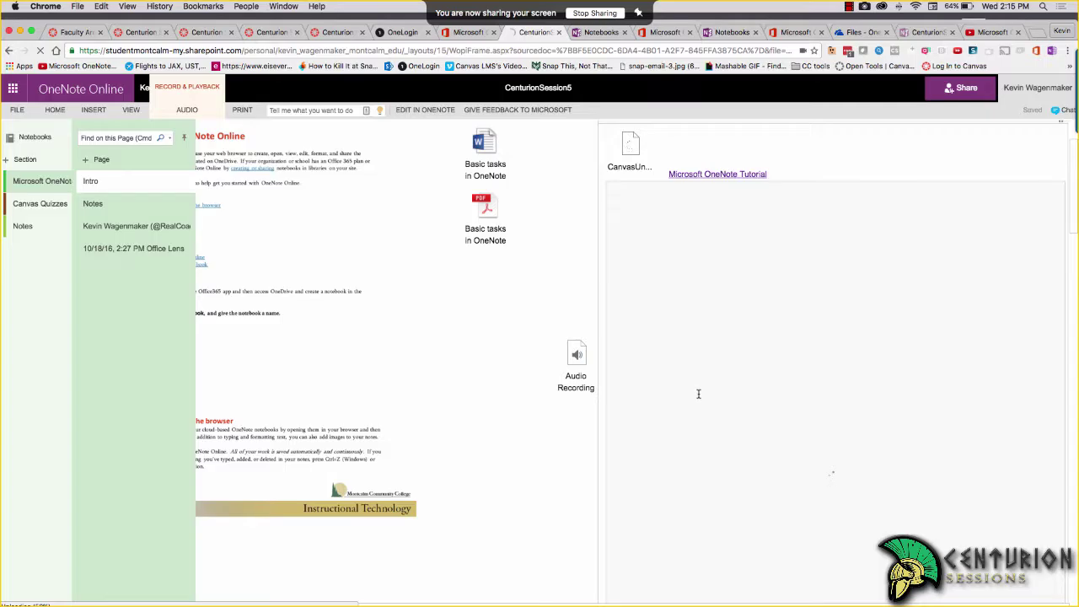
click(634, 138)
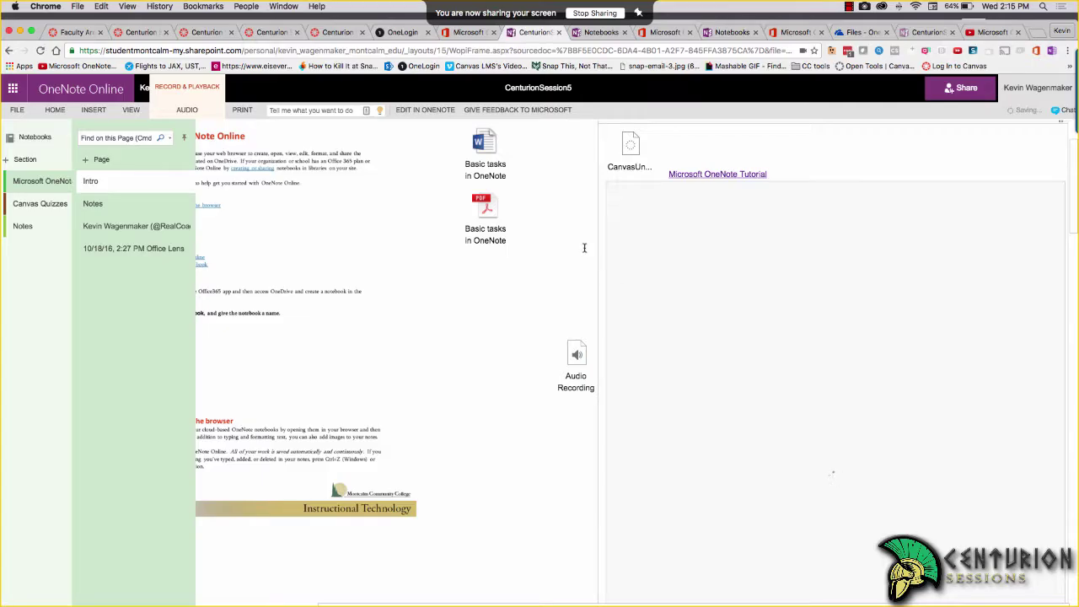
click(483, 239)
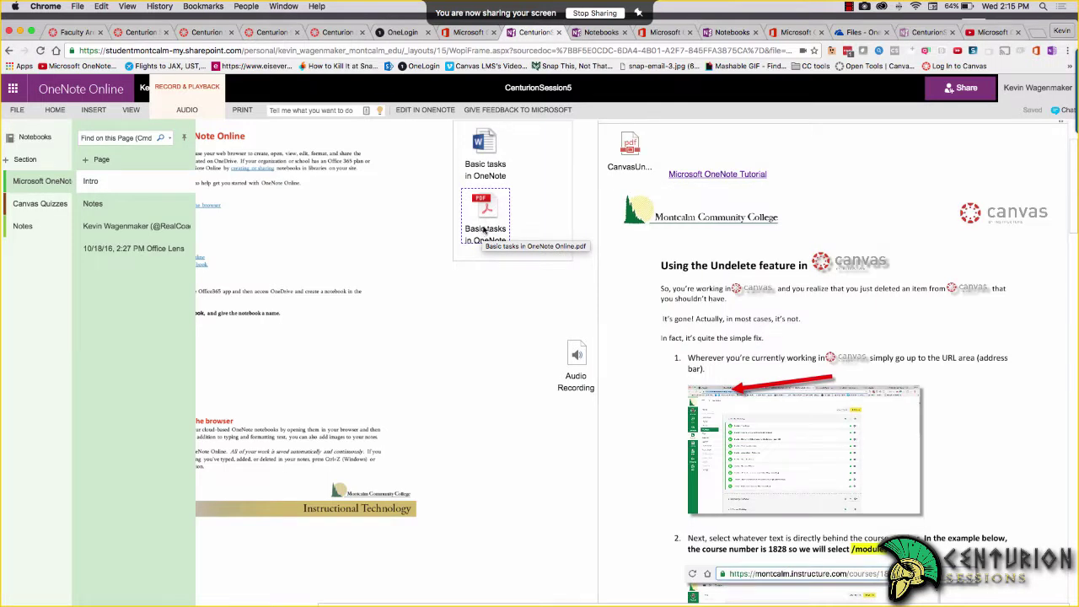
click(486, 177)
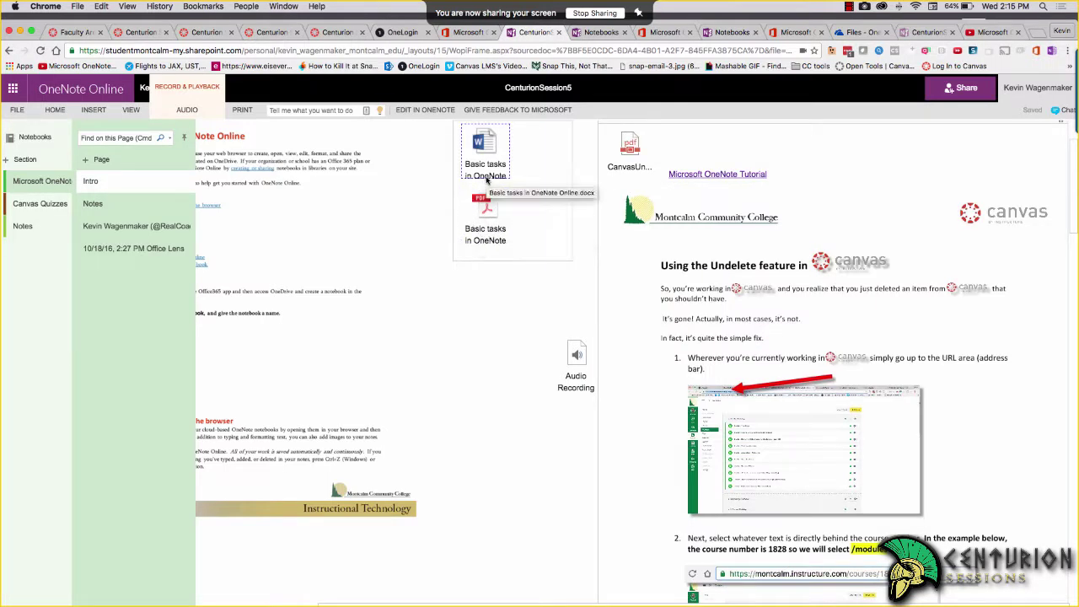
click(766, 347)
scroll(766, 347, down, 3)
scroll(765, 347, up, 2)
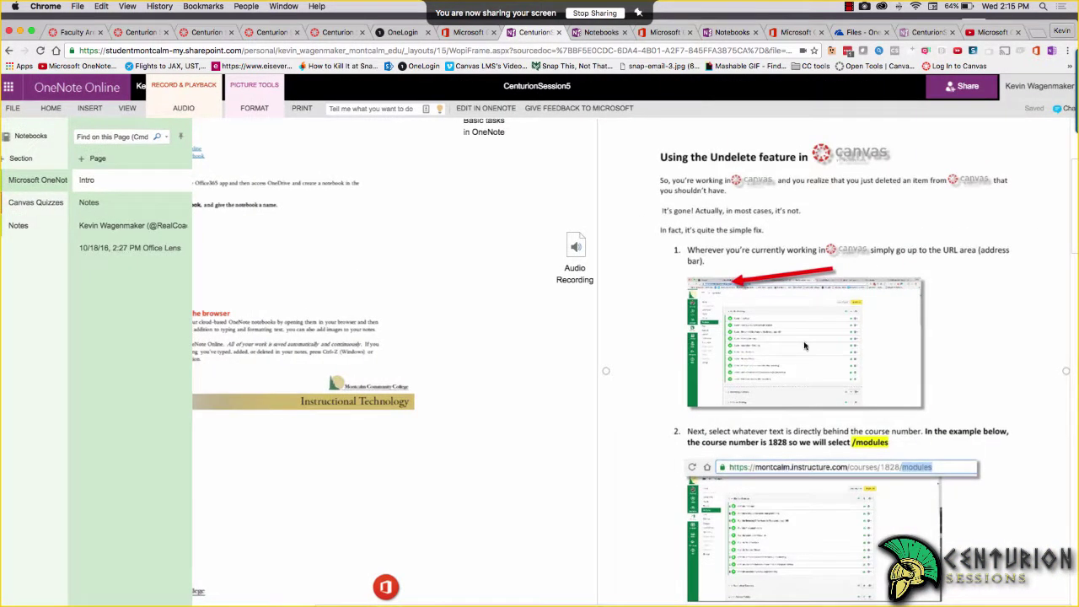
scroll(818, 270, up, 5)
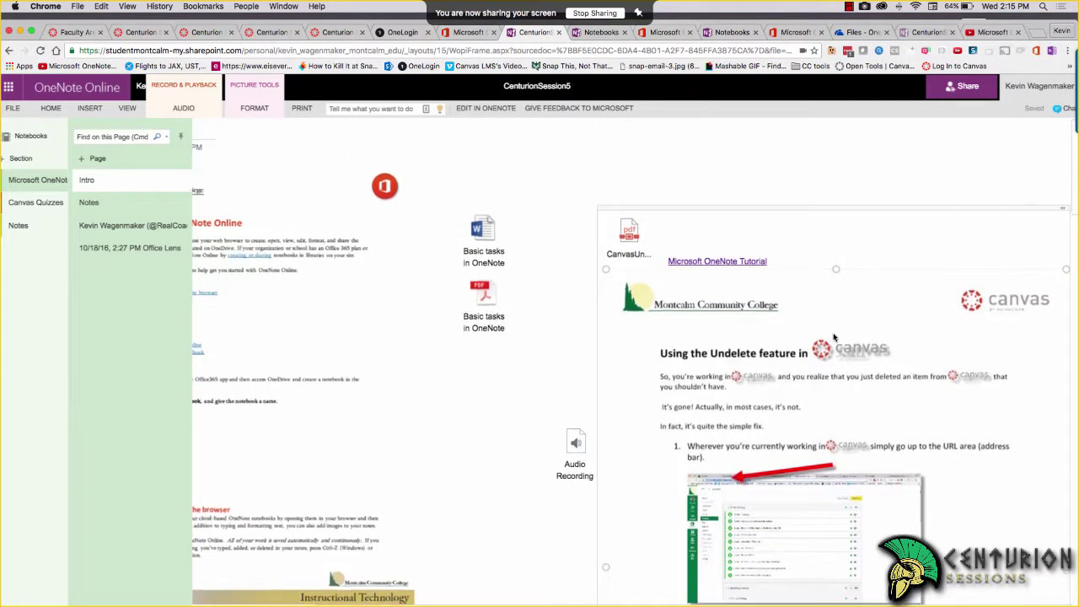
scroll(834, 338, down, 1)
scroll(834, 338, down, 2)
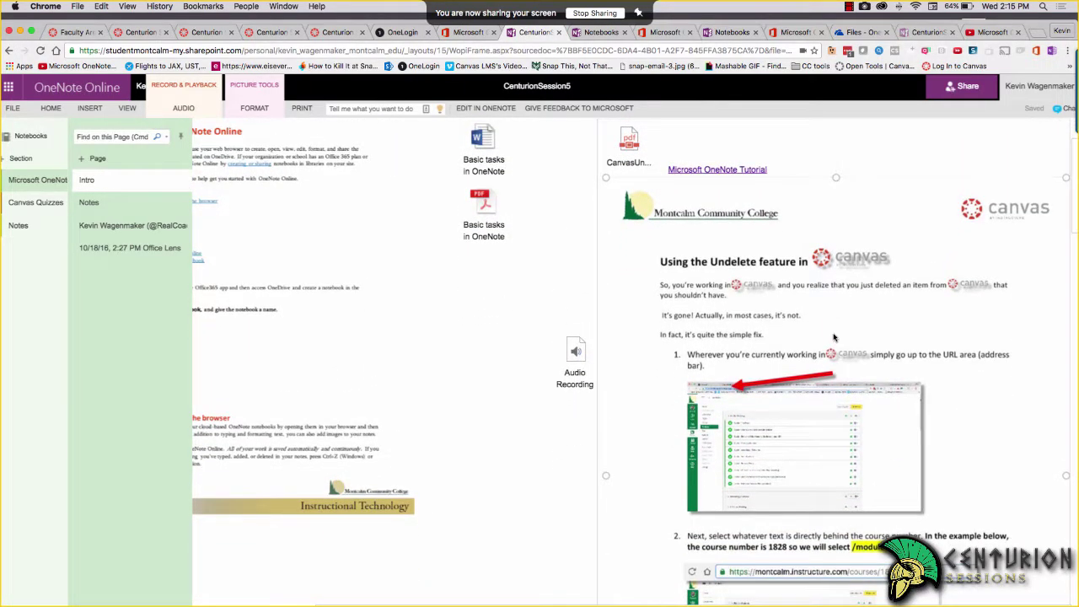
scroll(835, 337, down, 1)
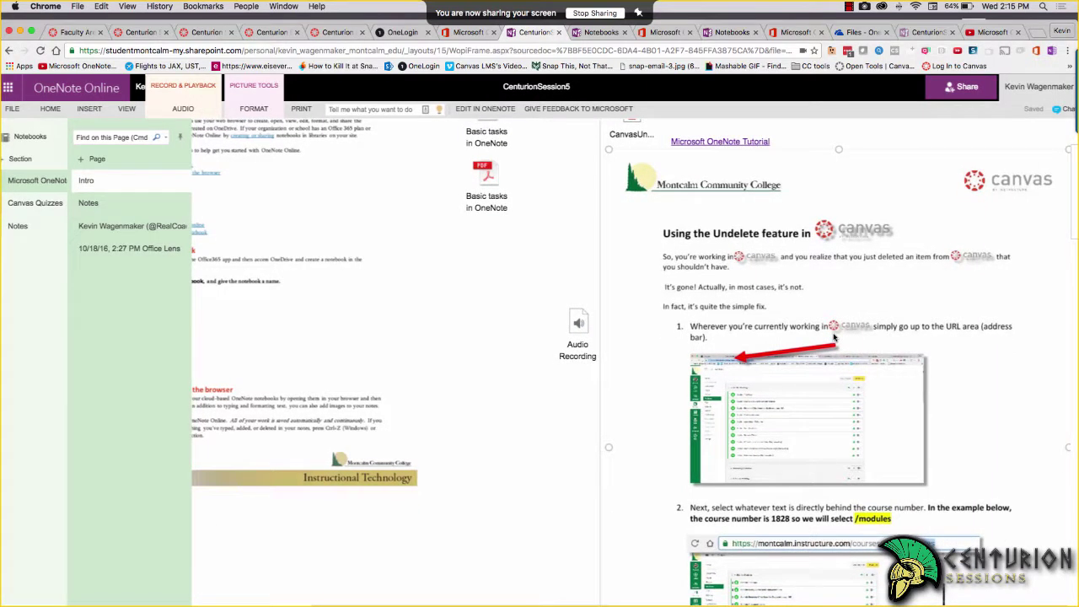
scroll(388, 430, left, 4)
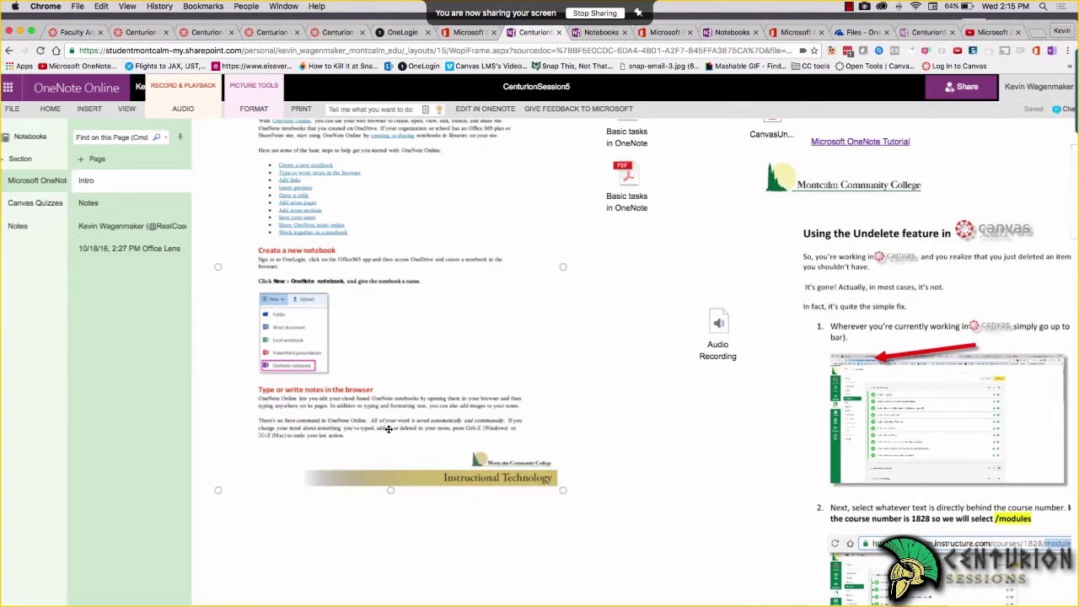
scroll(854, 443, down, 5)
scroll(854, 442, right, 4)
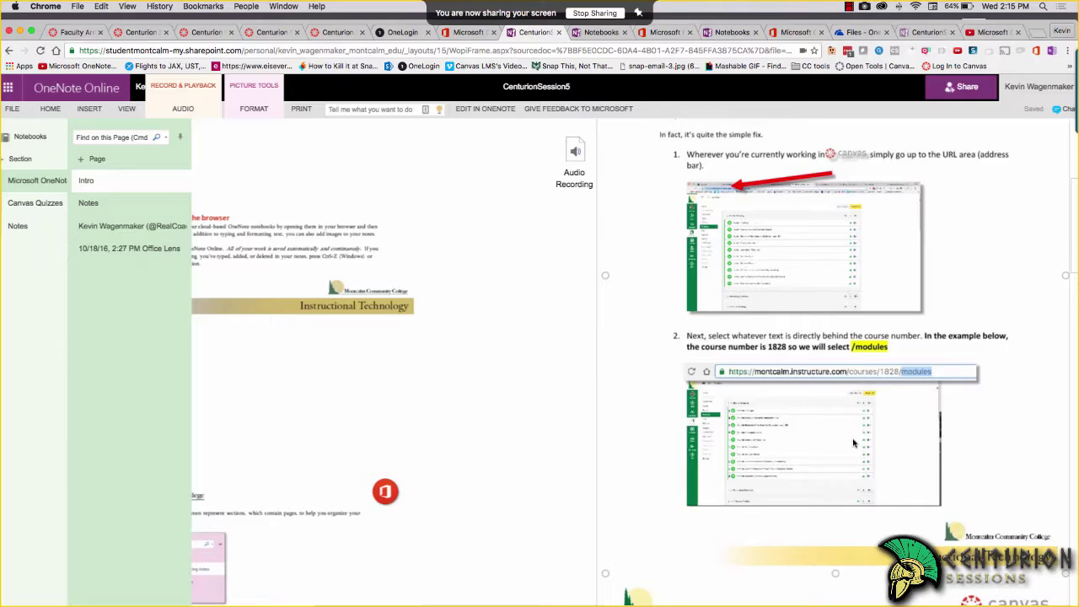
scroll(854, 443, down, 10)
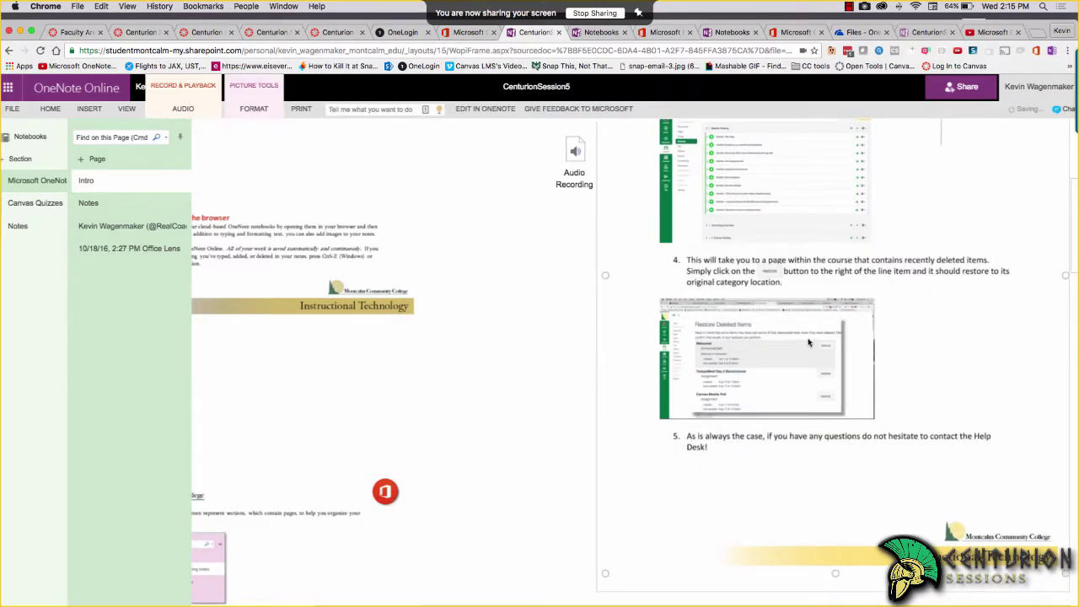
scroll(808, 342, left, 4)
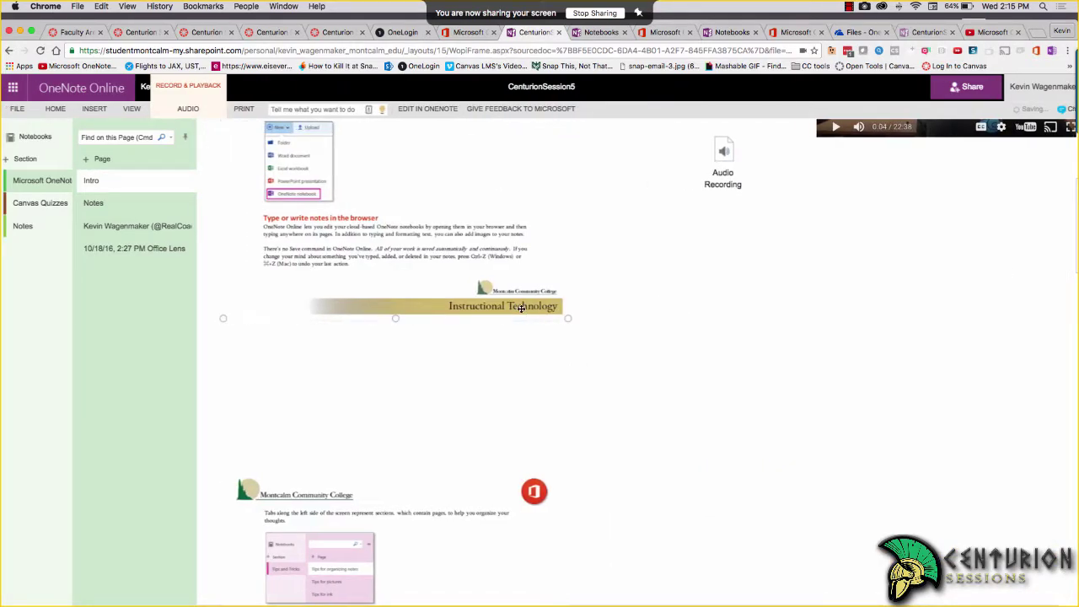
scroll(573, 321, up, 5)
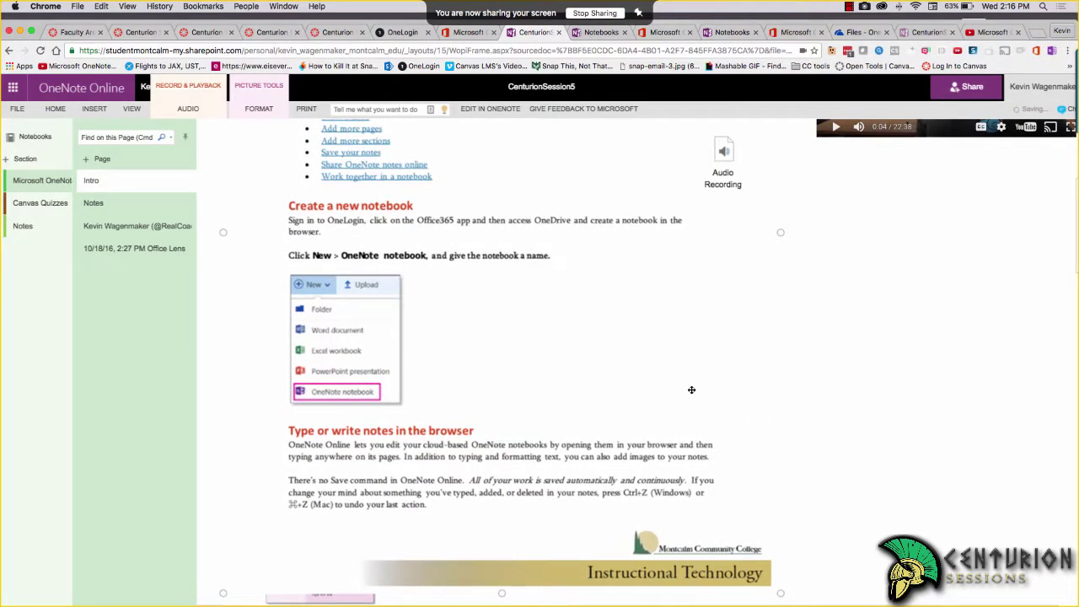
scroll(683, 386, up, 4)
scroll(680, 385, up, 3)
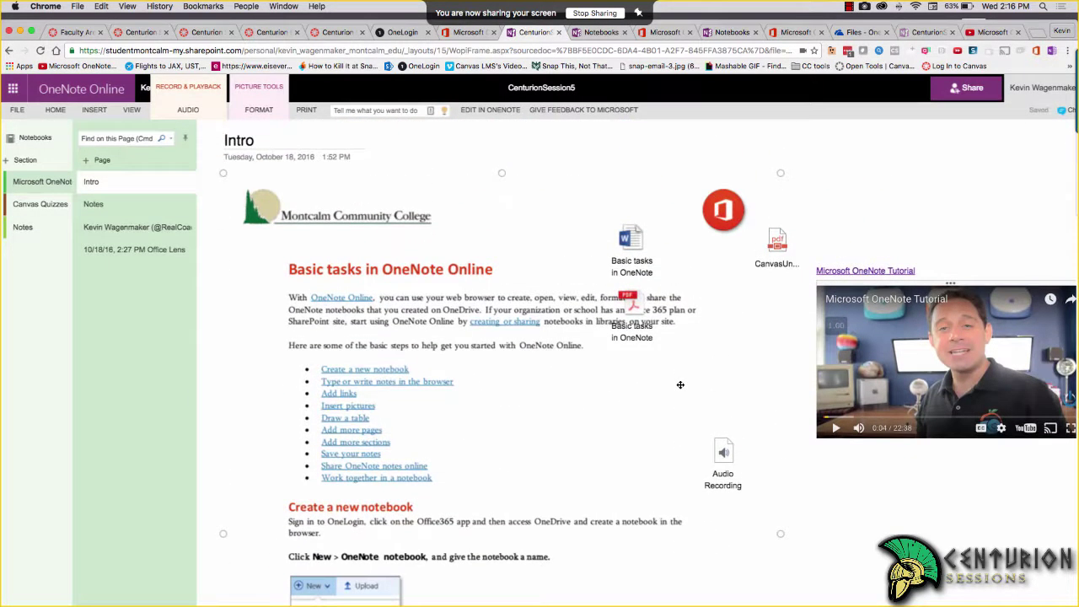
Delete the PDF Basic tasks attachment and shift the remaining attachment container down the page
click(630, 321)
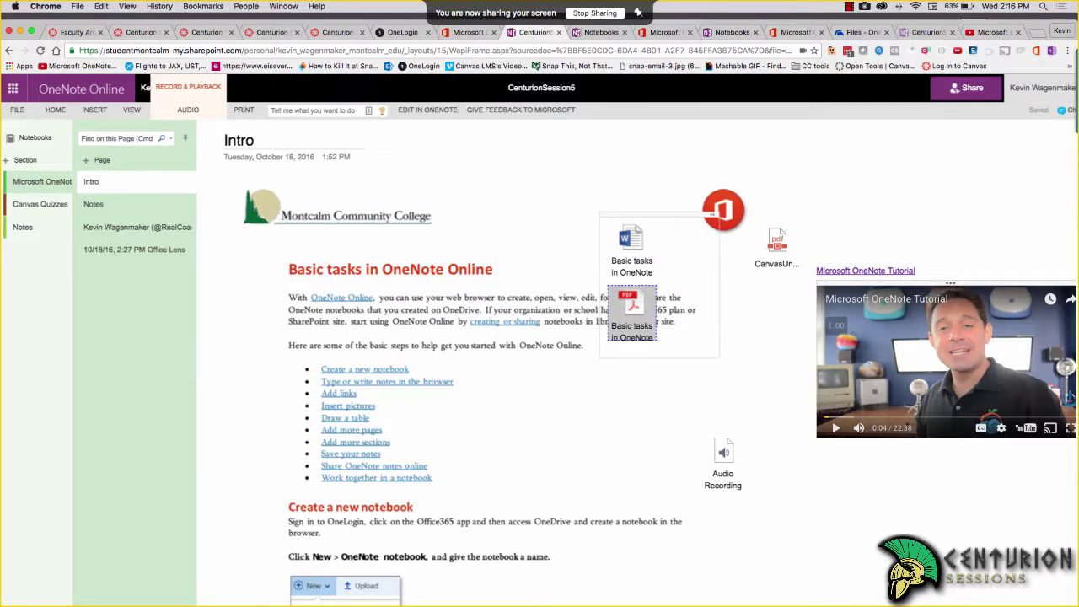
key(Delete)
drag(648, 217, 591, 320)
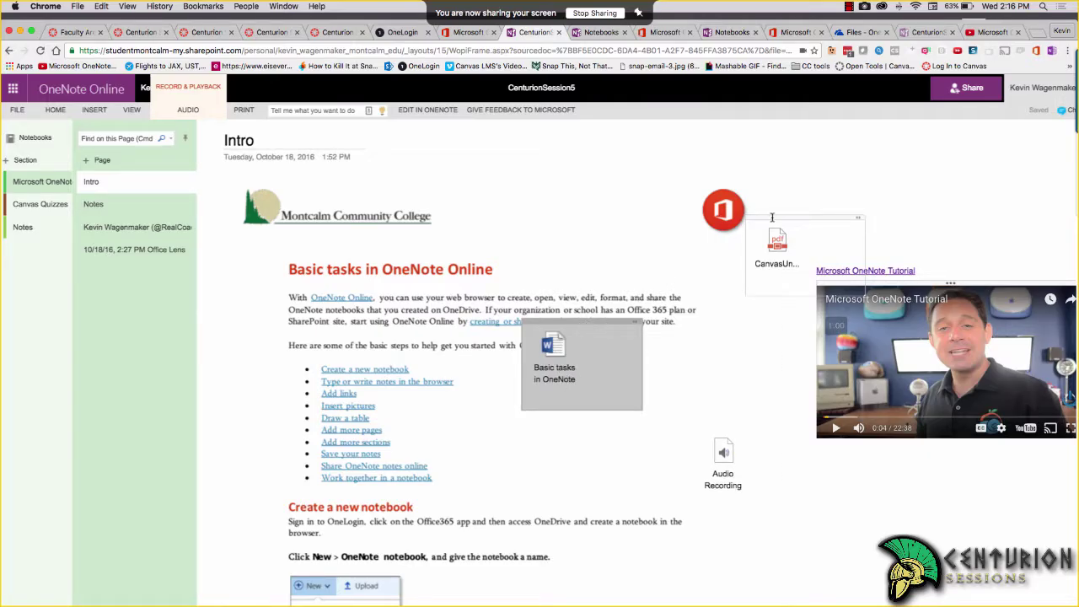
Move the Word Basic tasks attachment to the top right, above the tutorial video
click(550, 377)
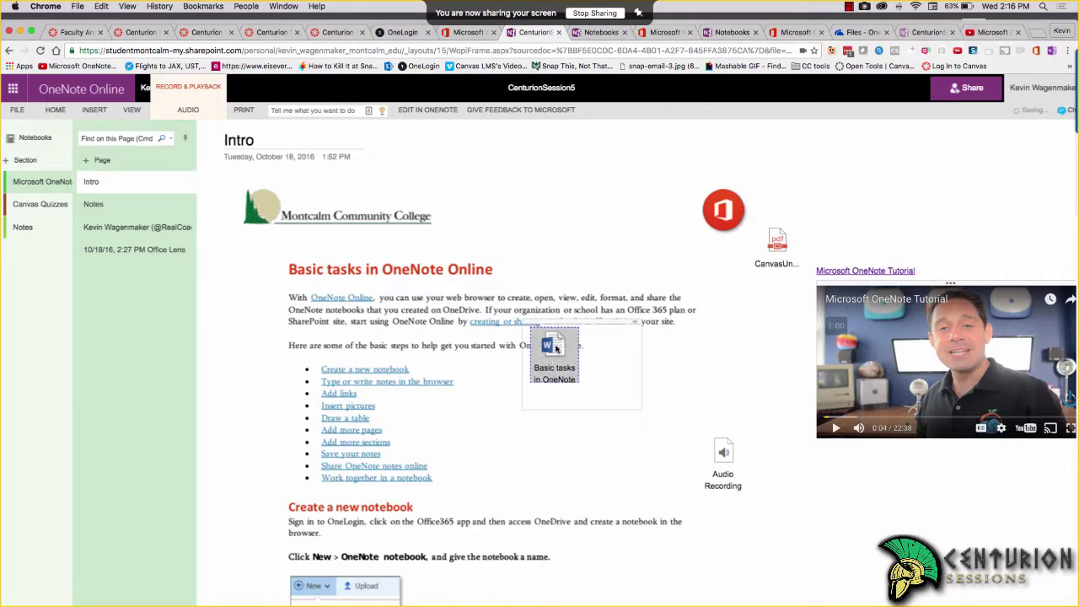
drag(569, 320, 877, 150)
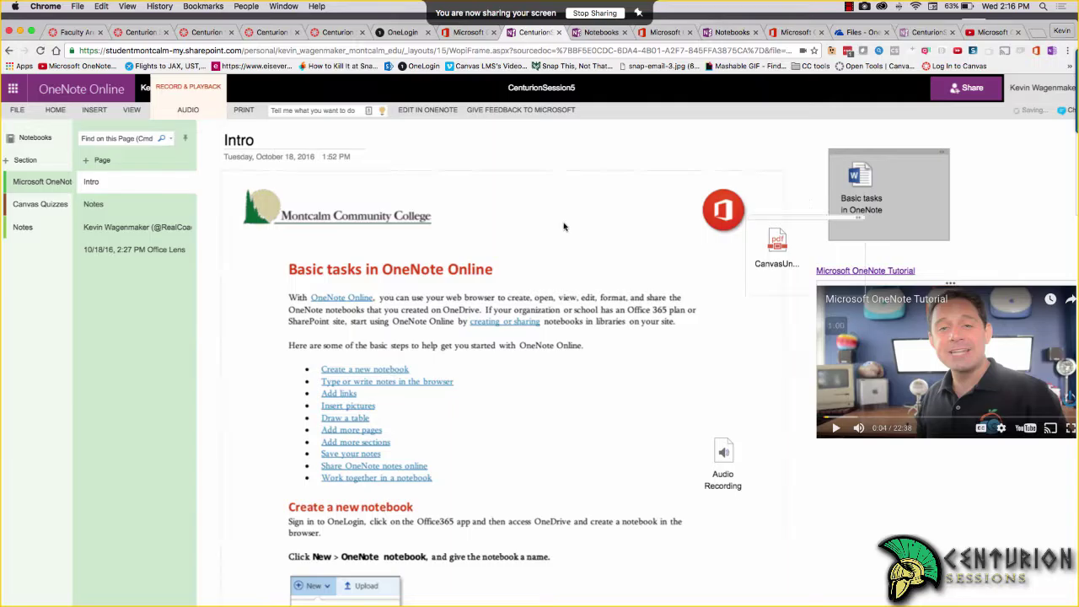
scroll(564, 375, down, 5)
scroll(565, 375, up, 5)
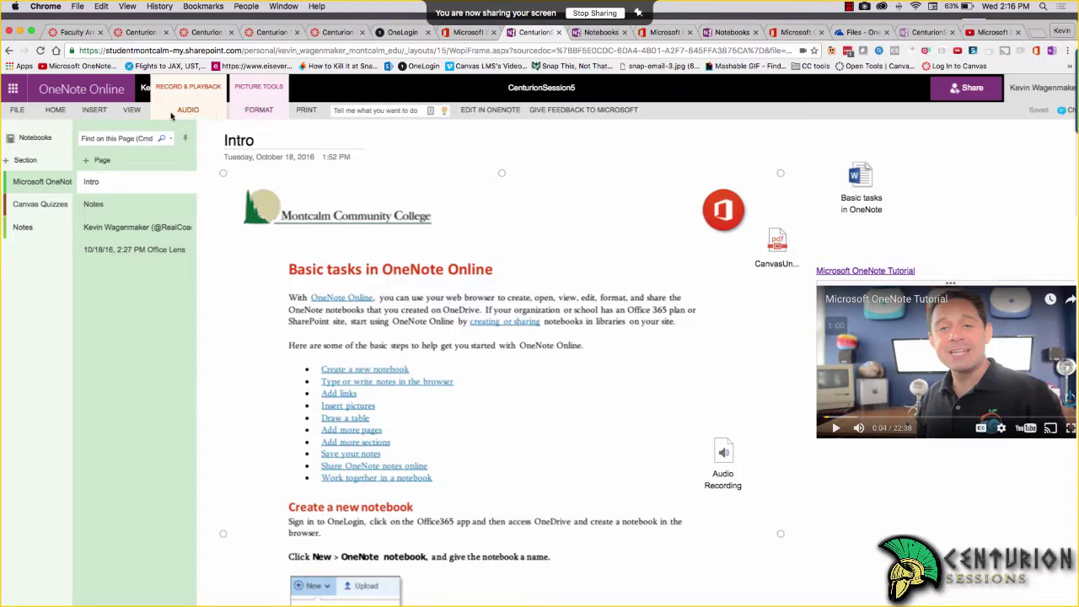
Toggle the Insert tools, then open the tutorial video on YouTube and close that tab
click(92, 112)
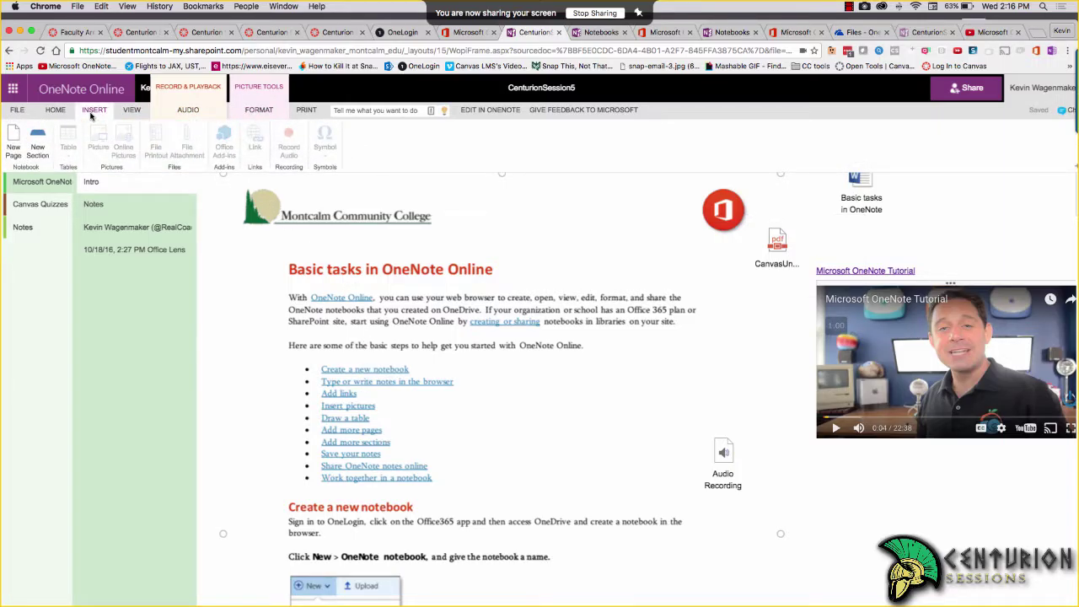
click(93, 110)
click(108, 112)
click(854, 473)
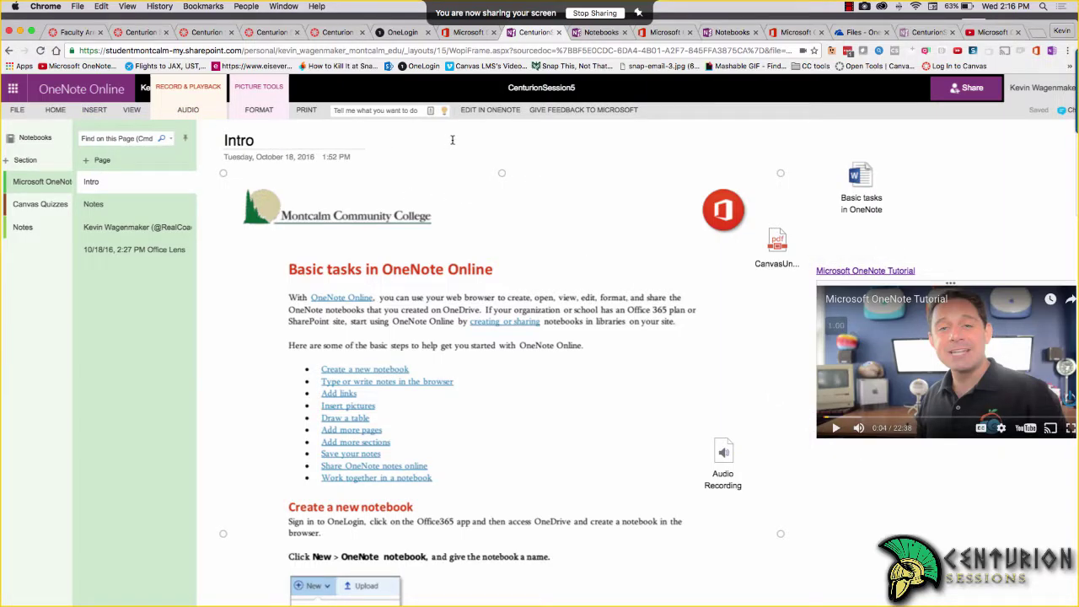
click(900, 302)
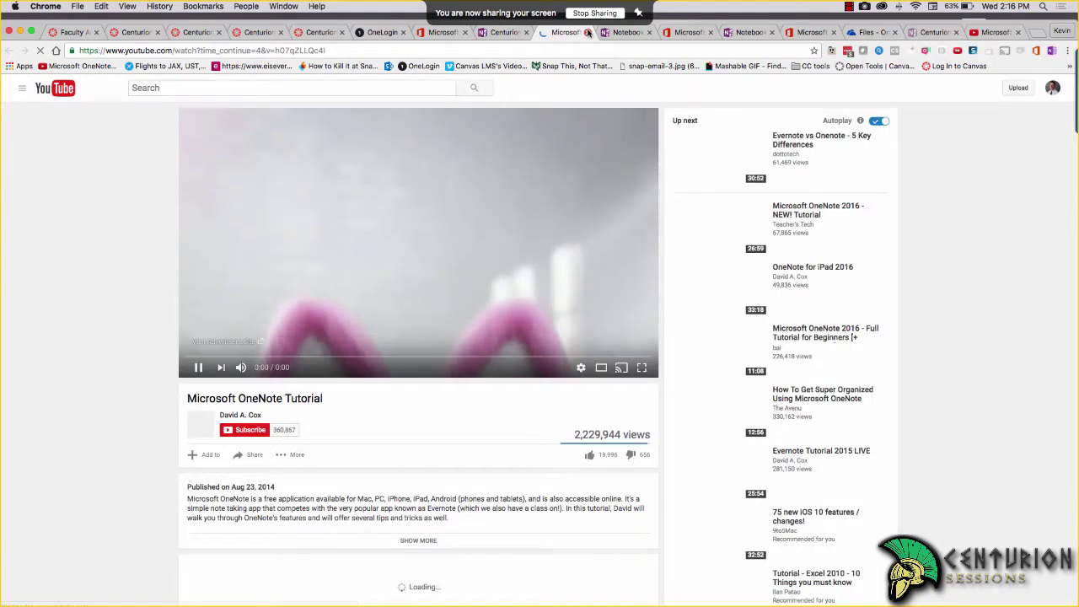
click(587, 32)
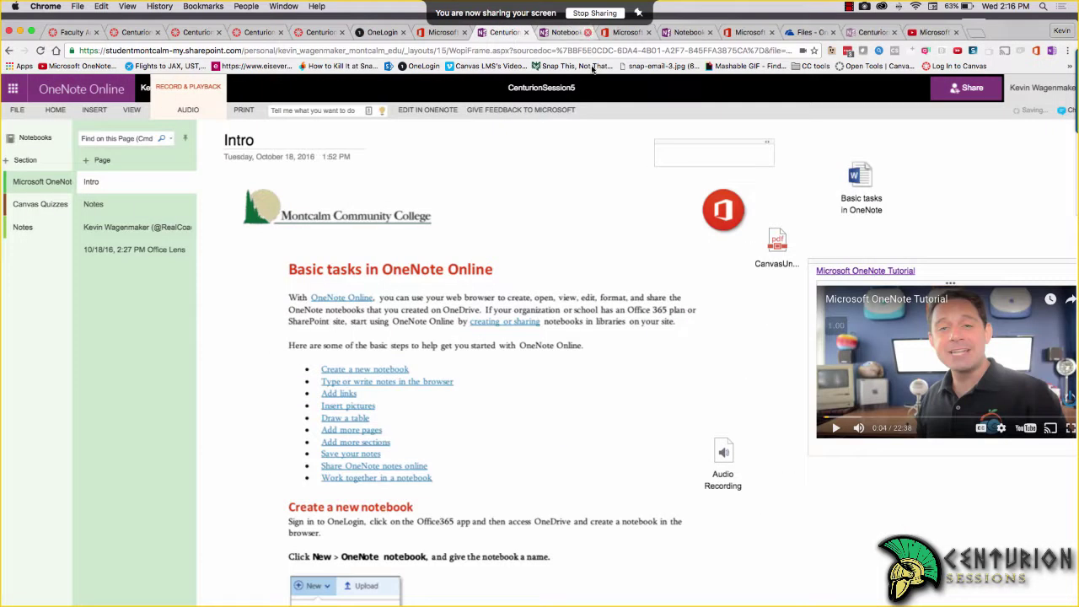
Switch between the View and Insert ribbon tabs, leaving the Insert tools showing
click(132, 112)
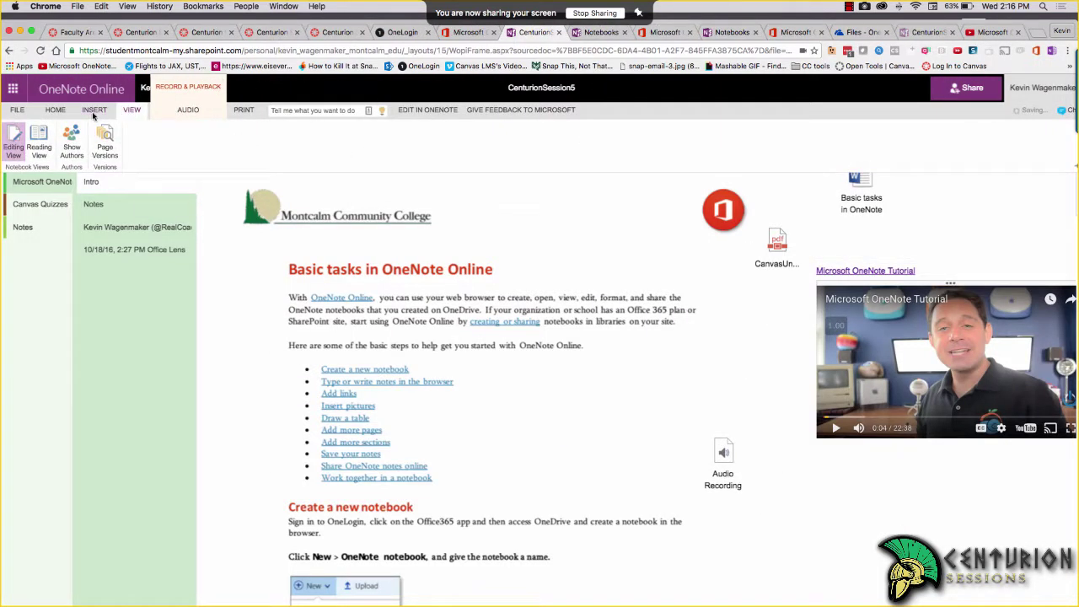
click(94, 112)
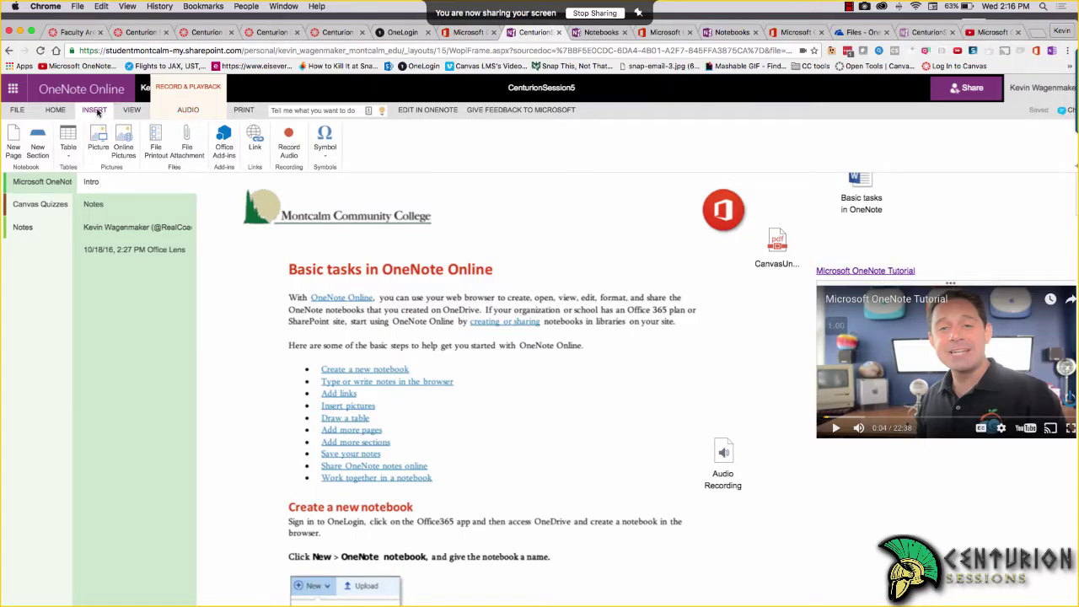
click(95, 111)
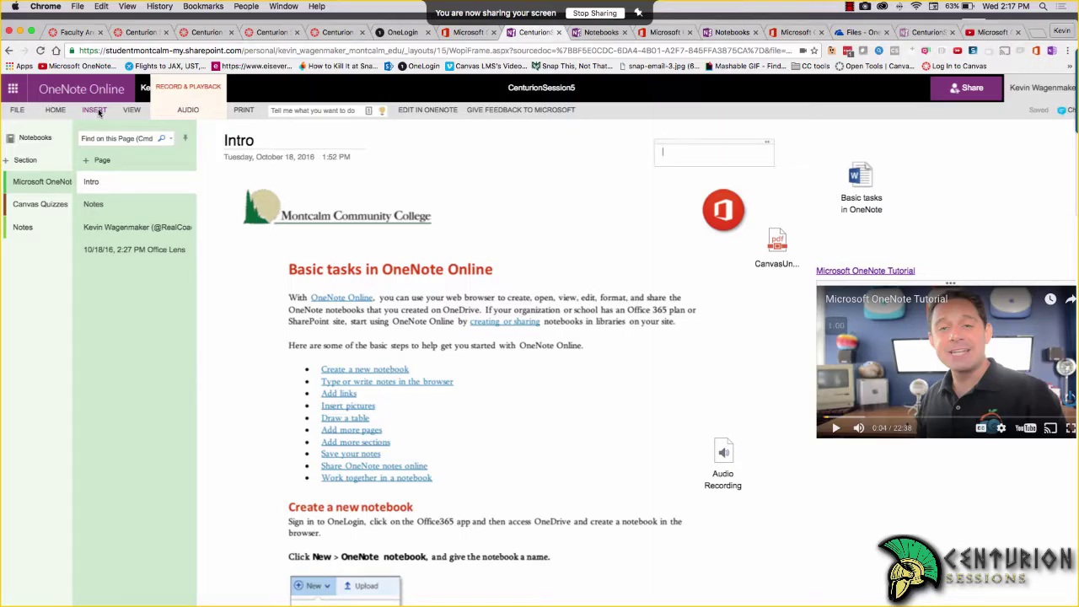
click(137, 112)
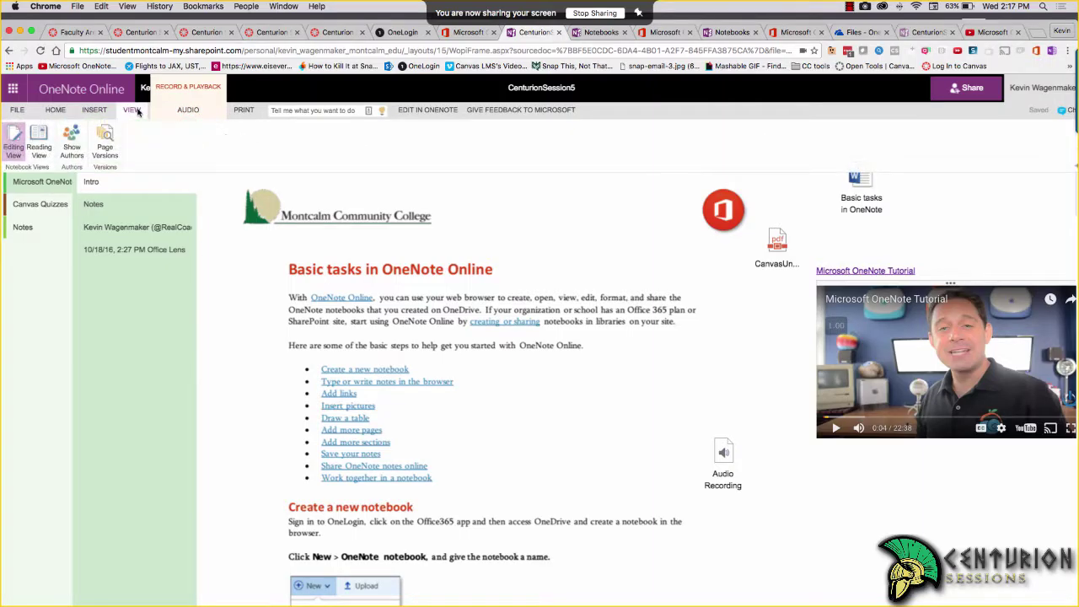
click(105, 111)
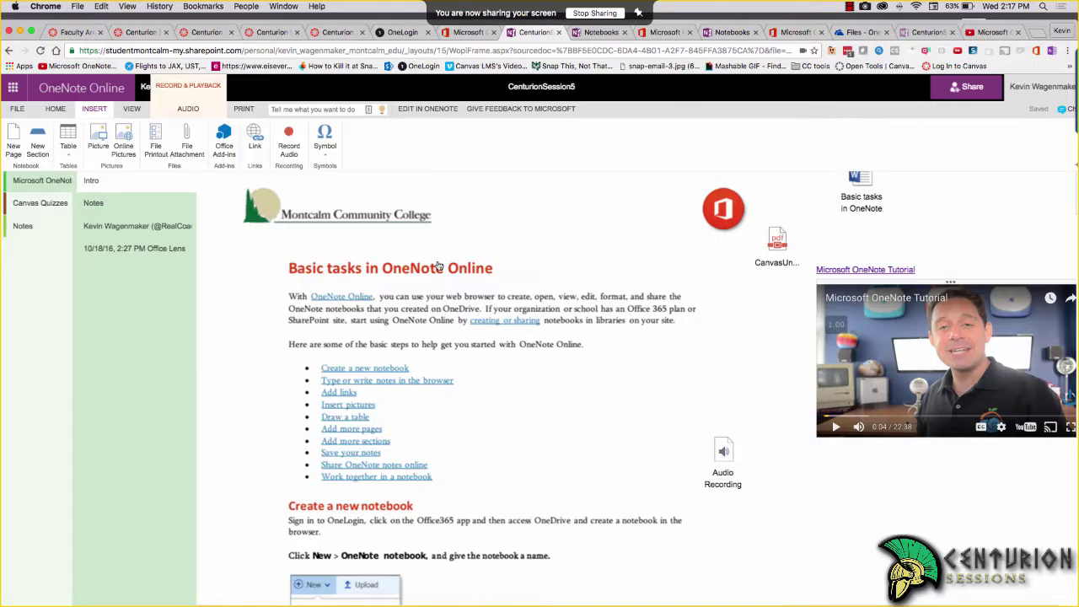
Bring desktop OneNote forward, then move and enlarge its window to reveal the synced video
key(super+Tab)
key(super+Tab)
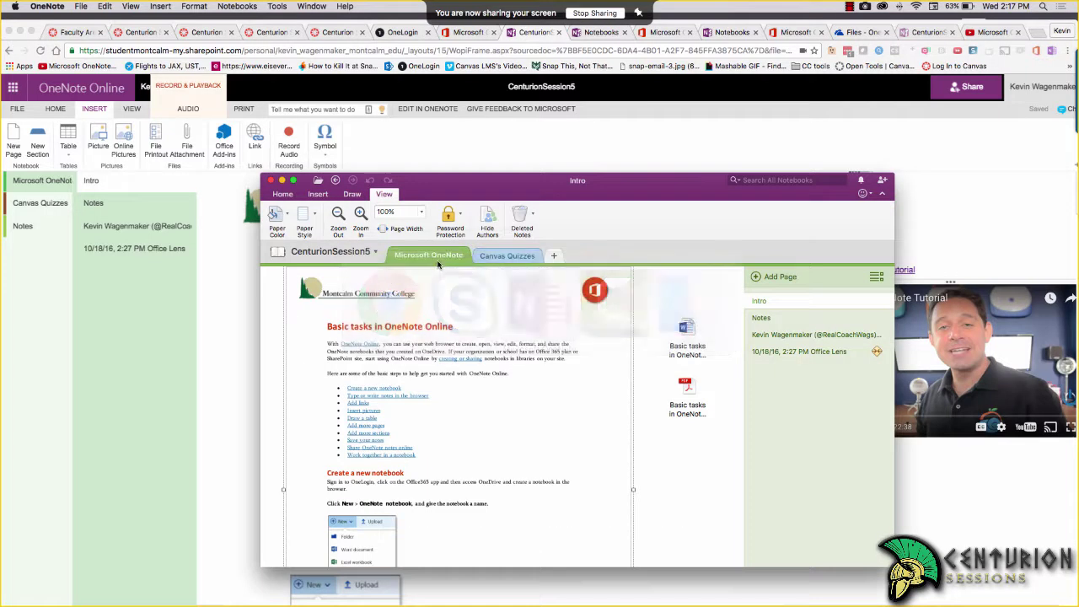
drag(507, 197, 408, 144)
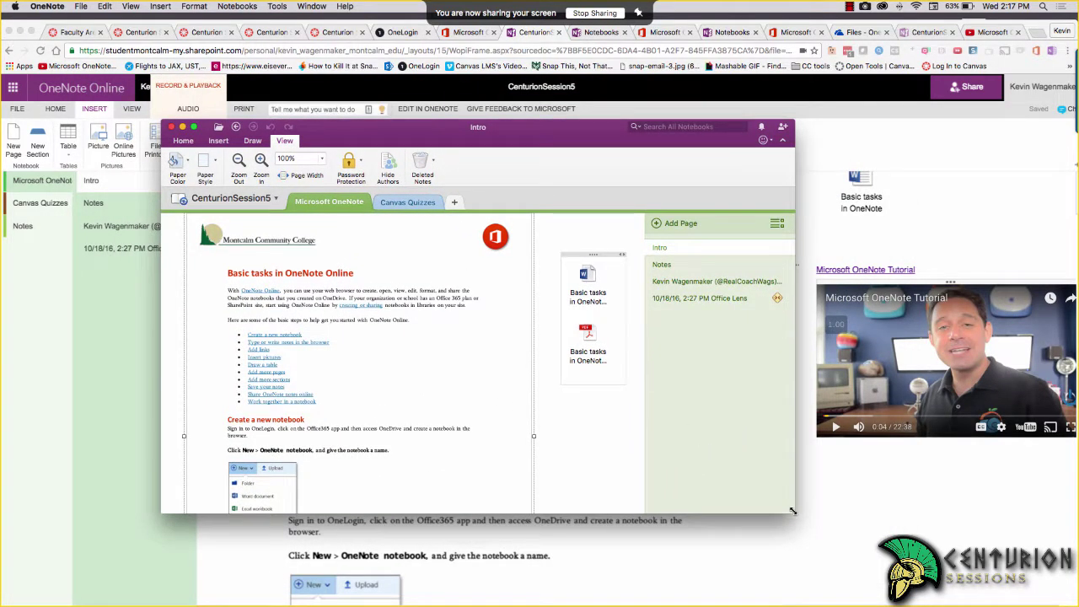
drag(794, 513, 917, 604)
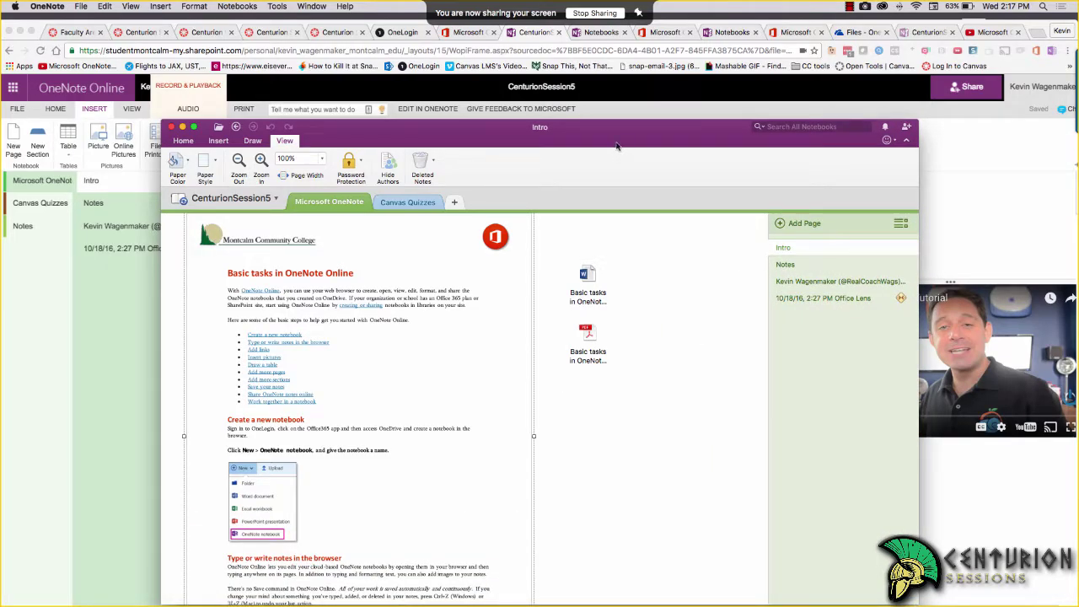
drag(620, 145, 491, 46)
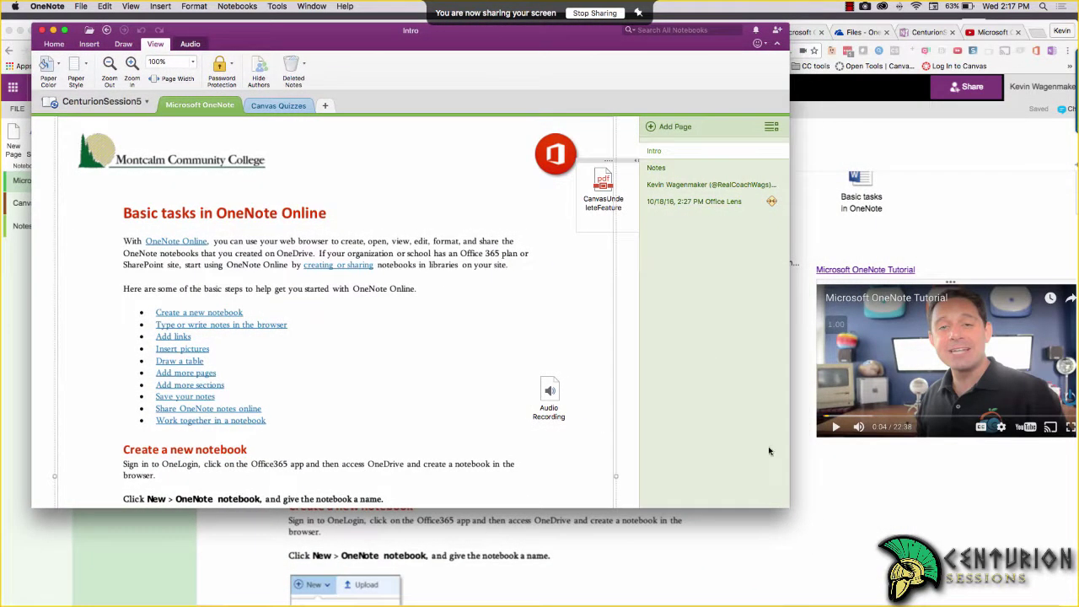
drag(782, 503, 1008, 580)
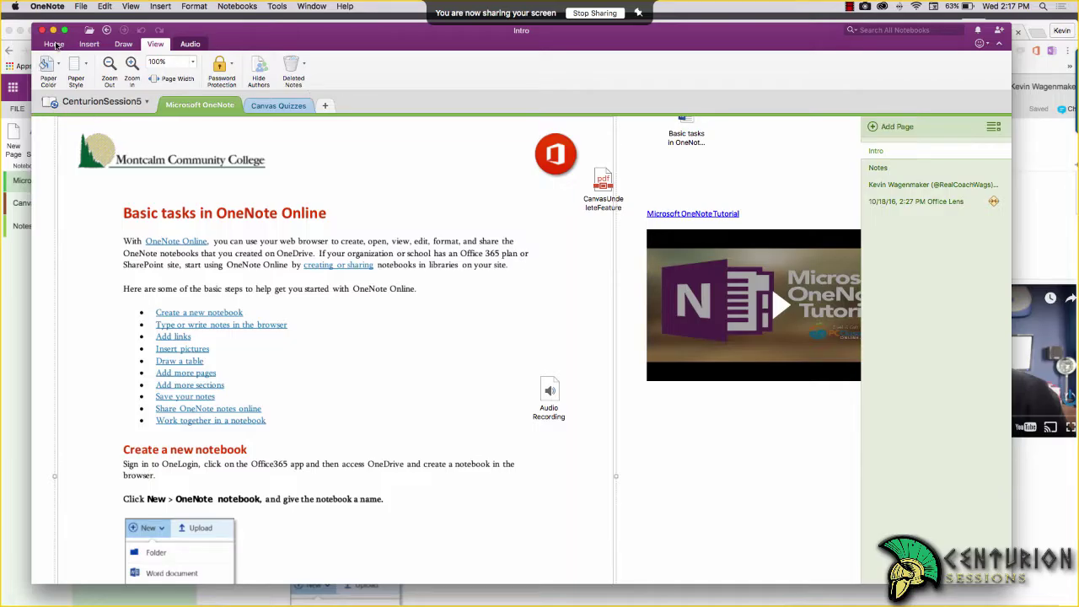
On the Home tab, open, close and reopen the notebooks list, then start a new notebook
click(54, 44)
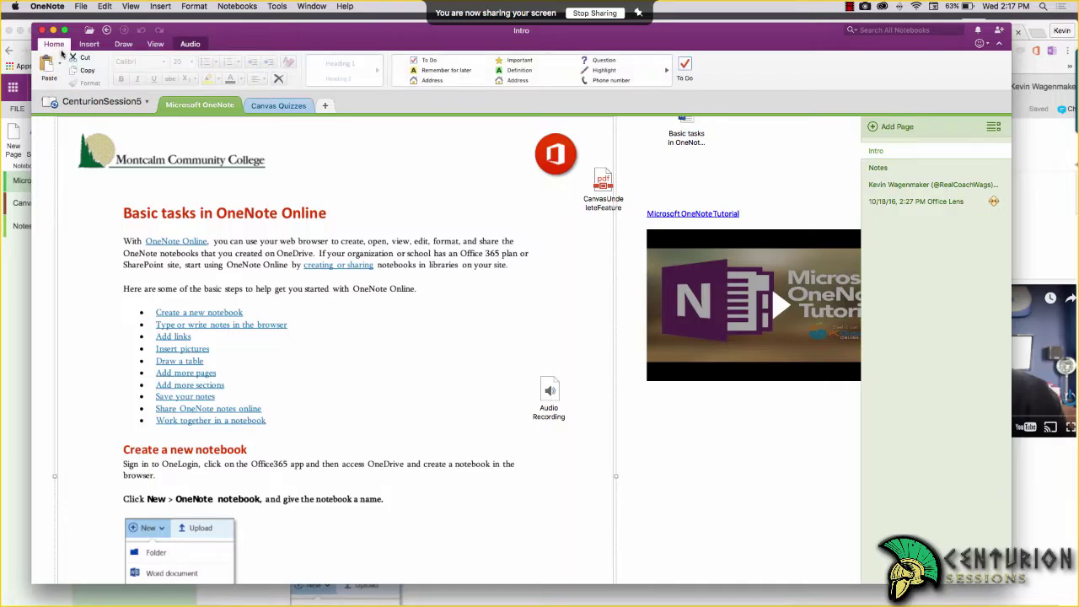
click(146, 103)
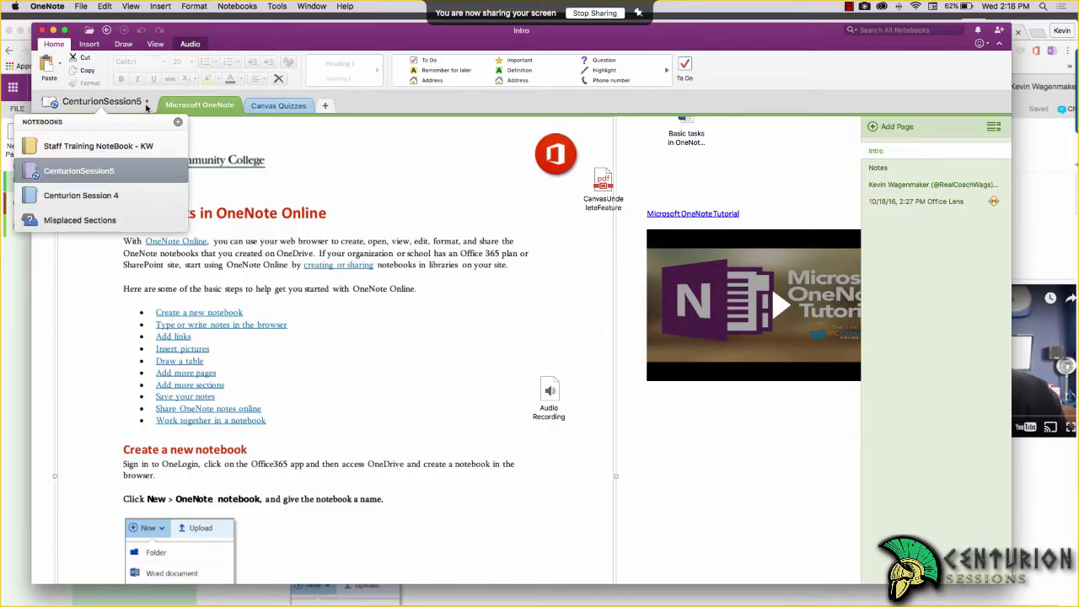
click(146, 103)
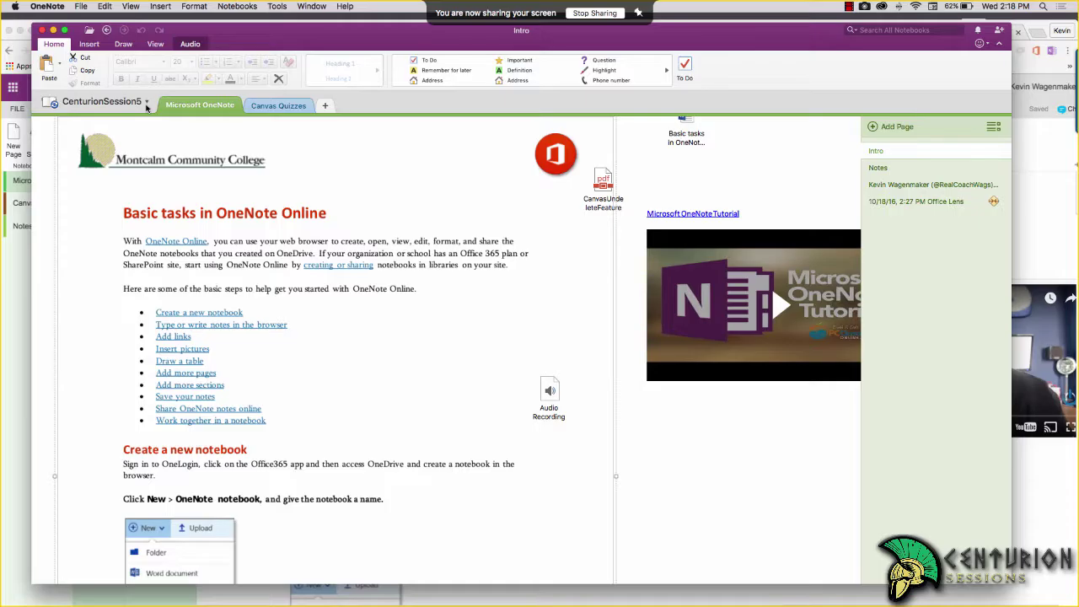
click(145, 103)
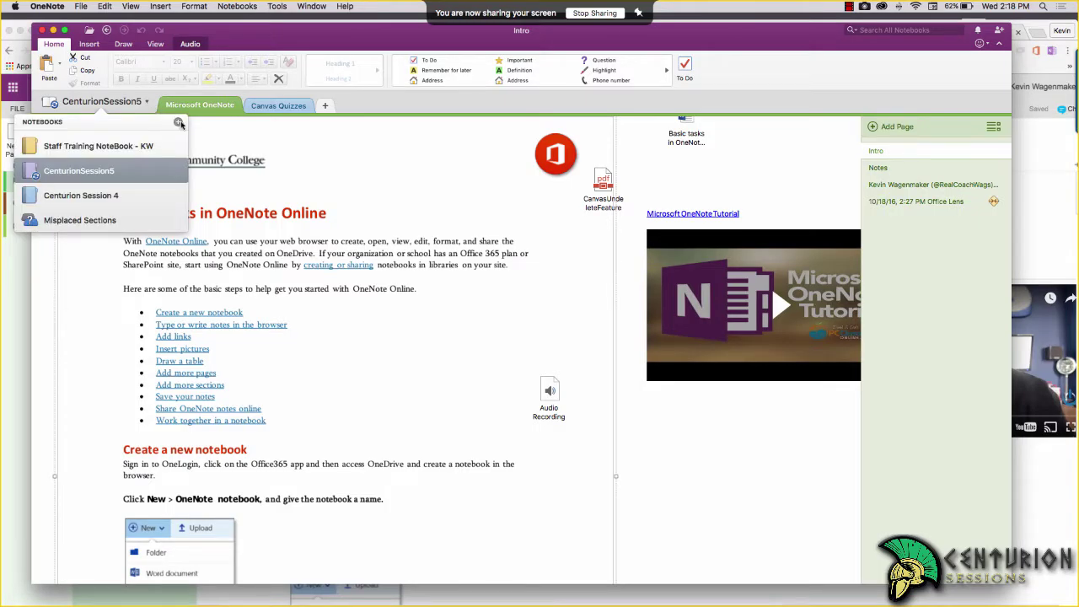
click(178, 123)
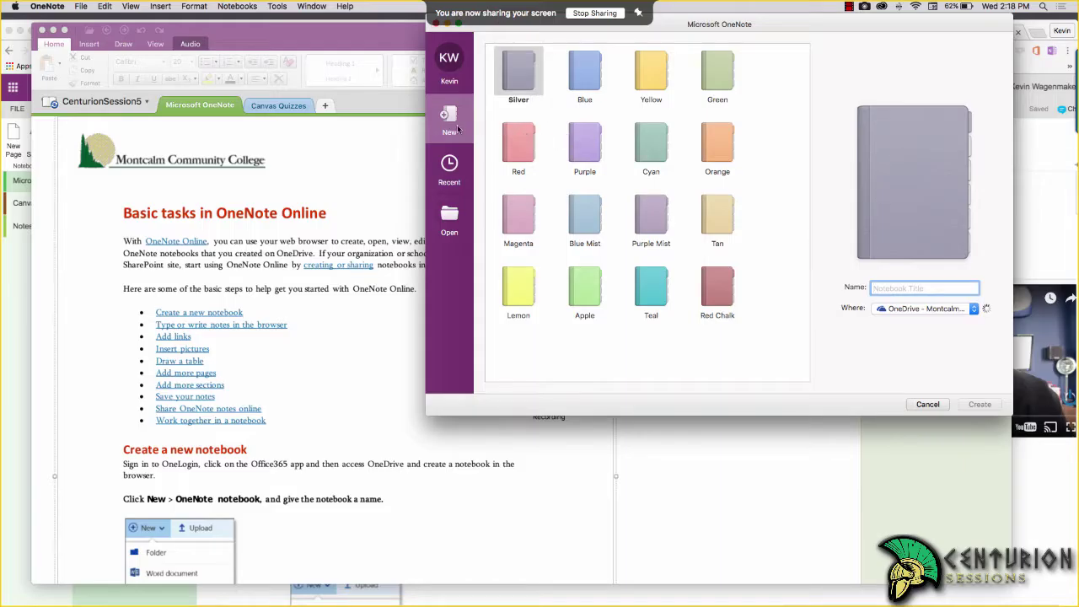
Create a yellow notebook named 'Example' saved on OneDrive
click(590, 74)
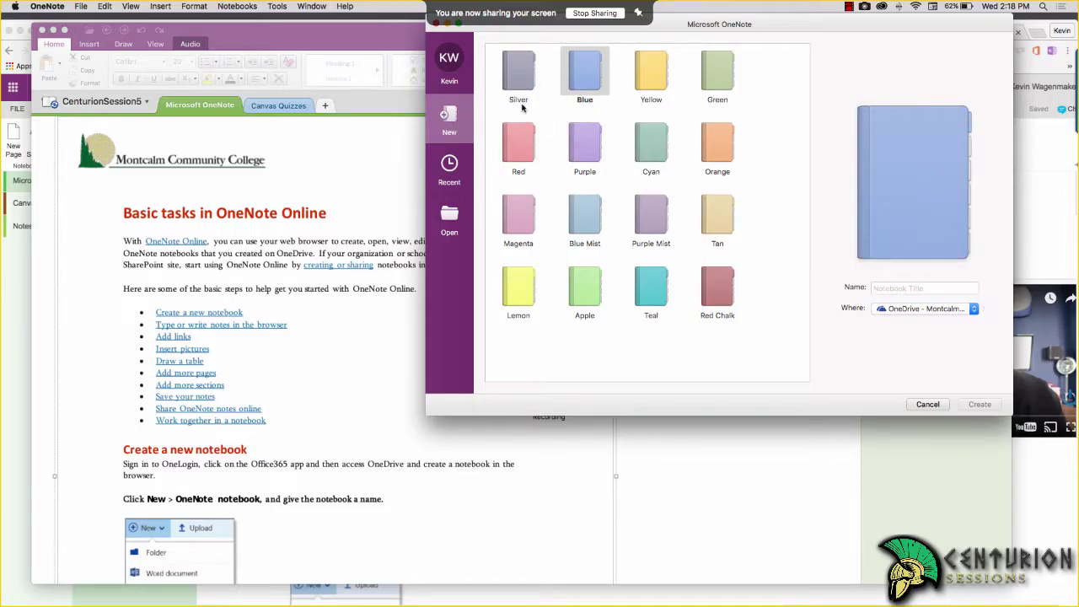
click(637, 76)
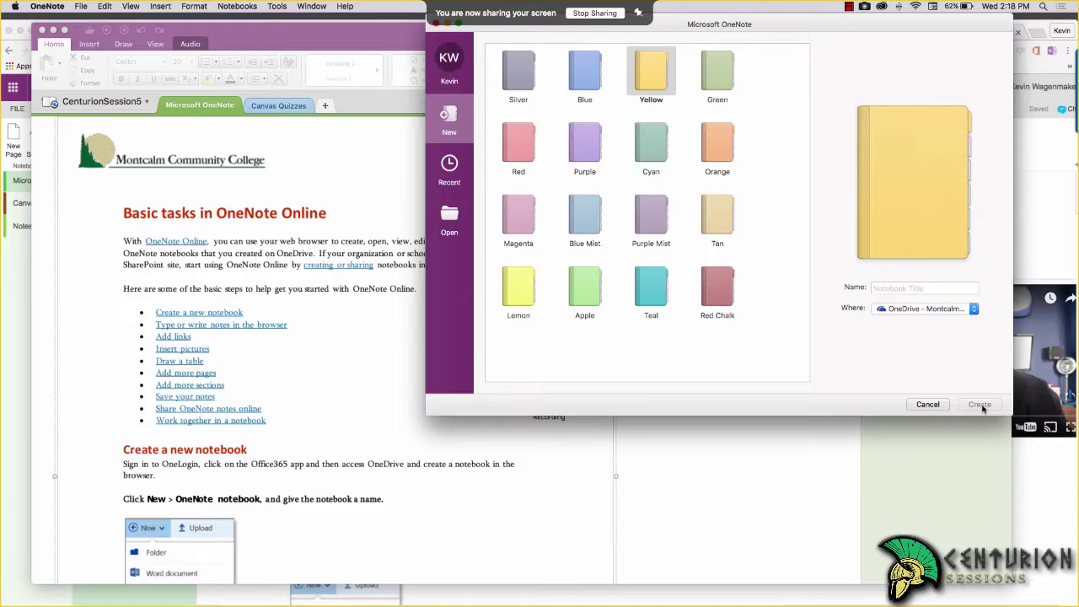
click(939, 288)
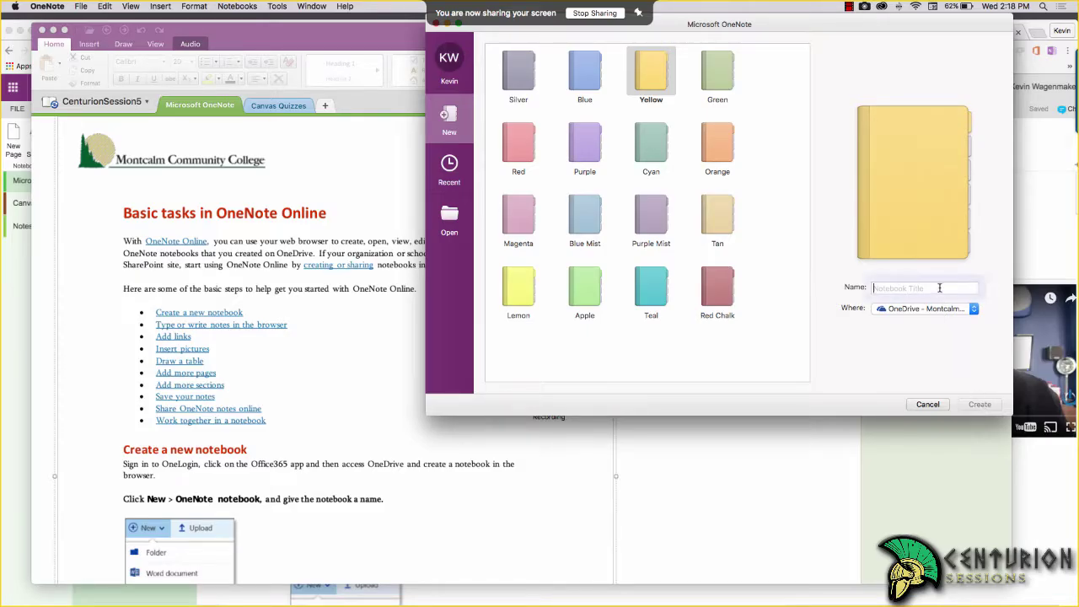
text(Example)
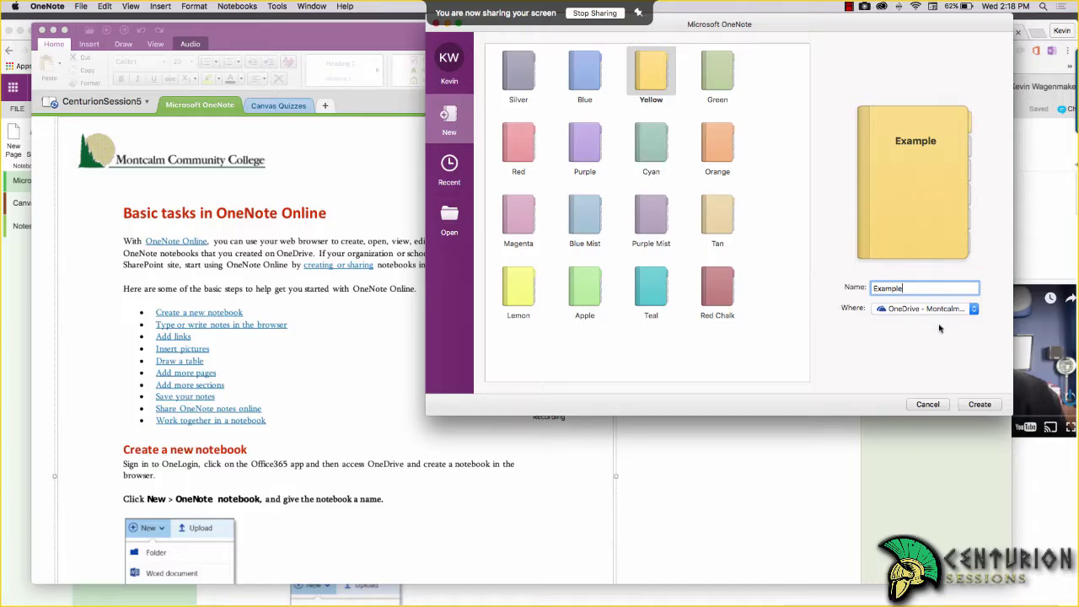
click(959, 309)
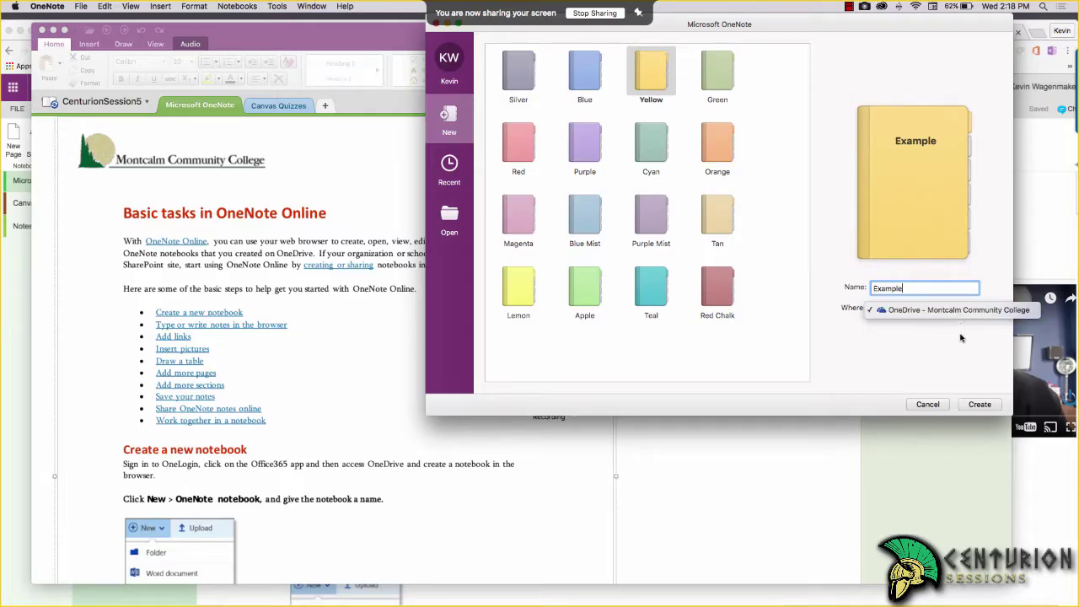
click(954, 310)
click(950, 311)
click(950, 311)
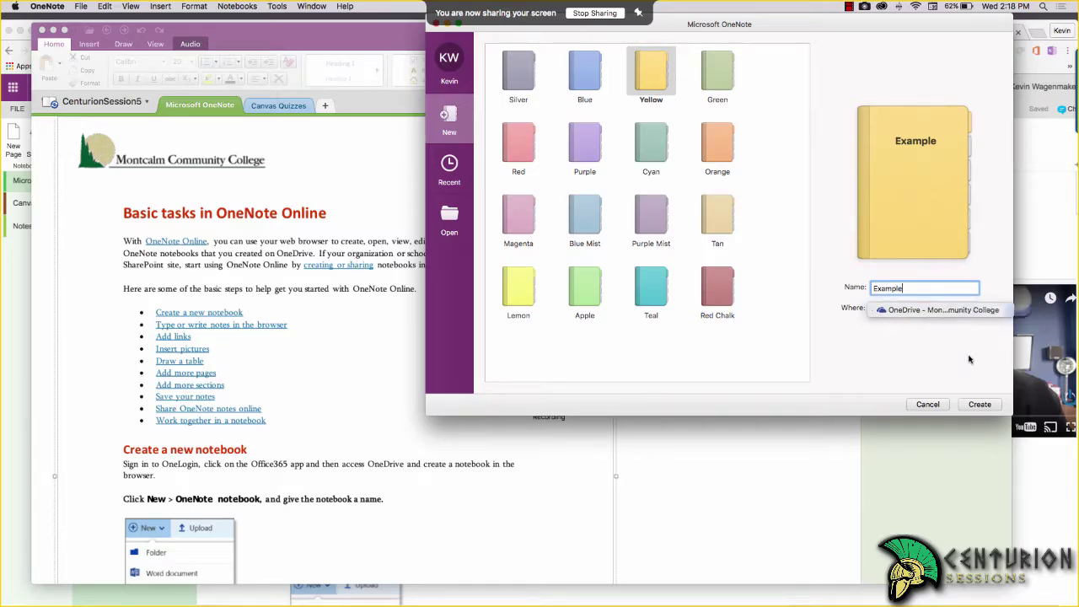
click(980, 405)
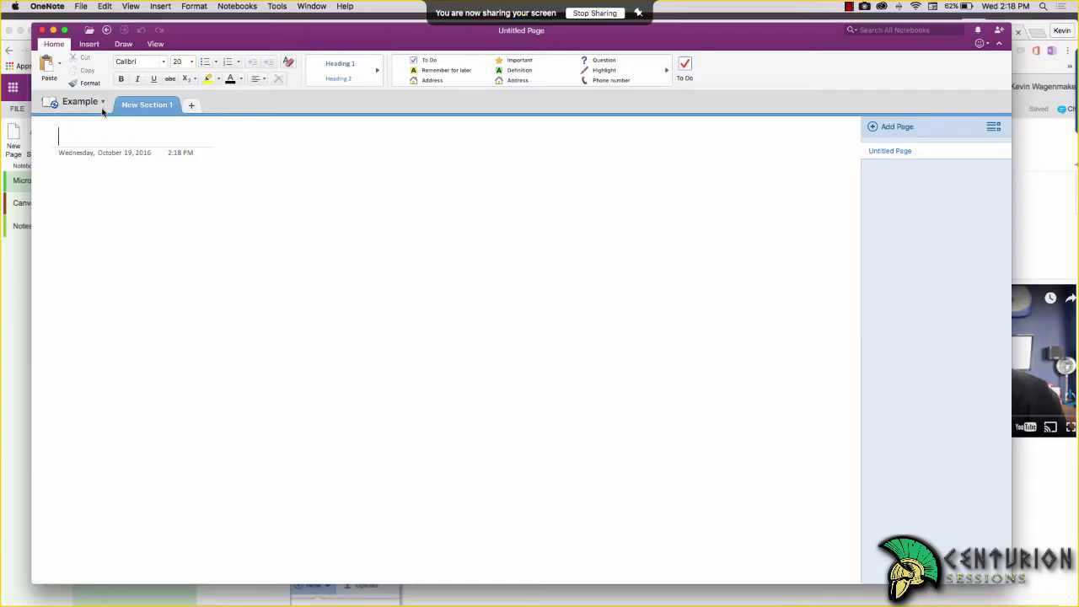
Confirm Example appears in the notebook list, then switch to Chrome
click(98, 105)
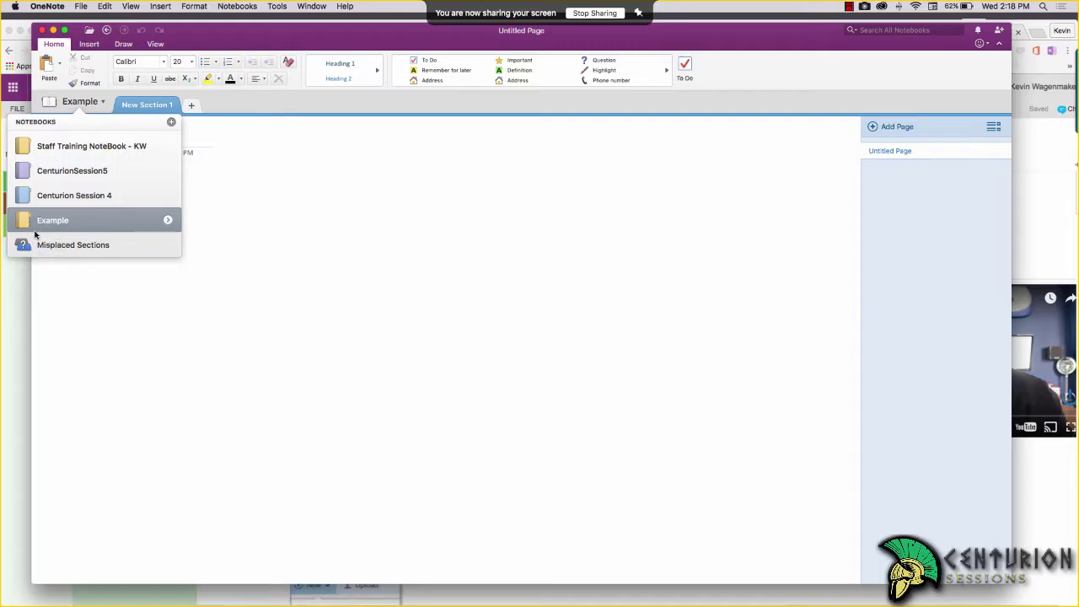
key(super+Tab)
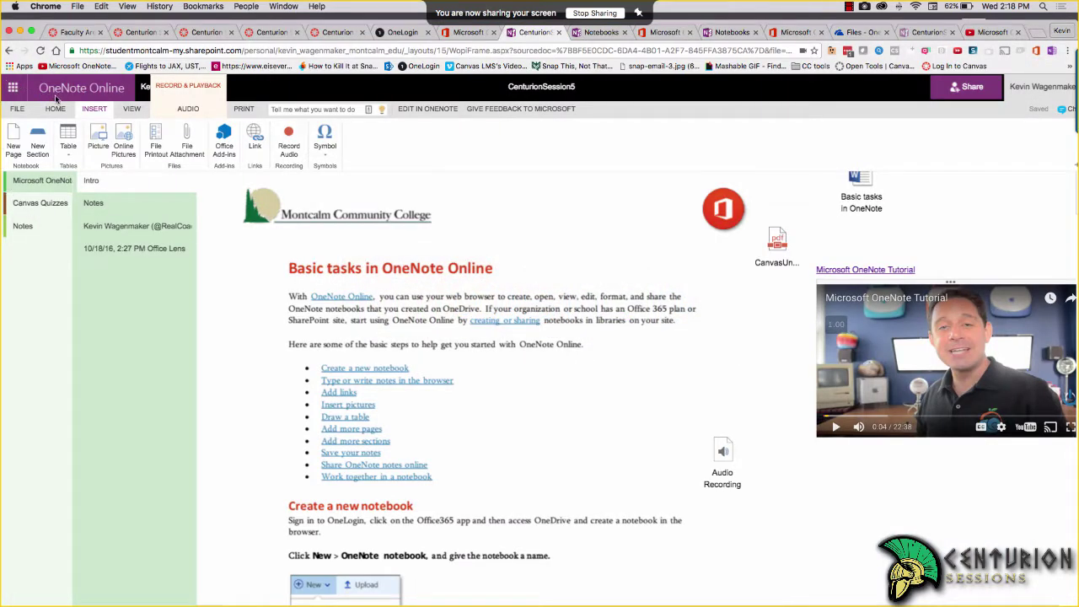
In OneNote Online, check that My Notebooks lists Example, then return to desktop OneNote
click(442, 278)
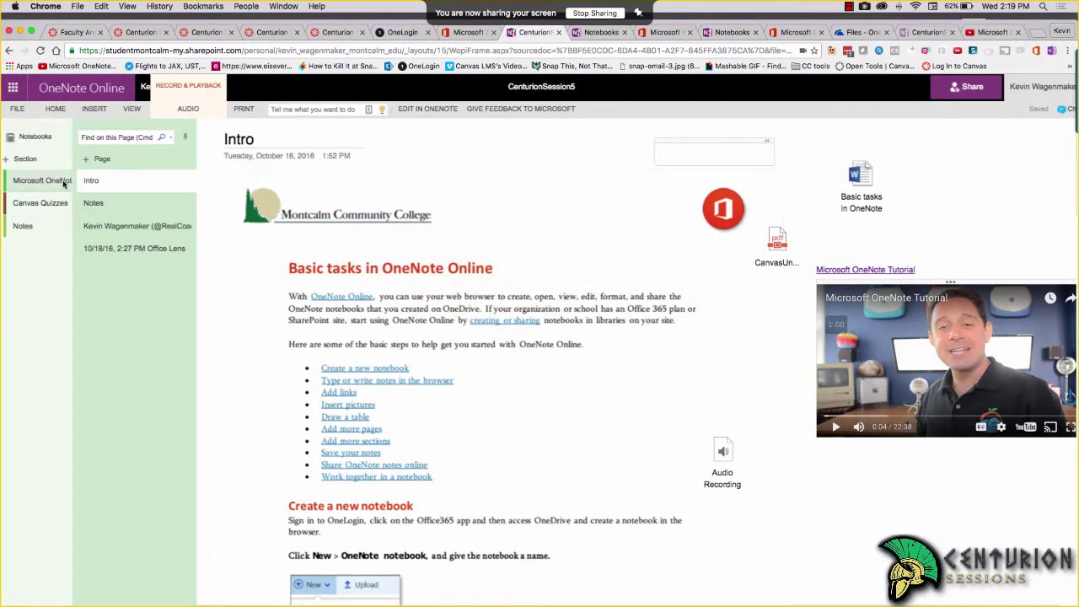
click(39, 139)
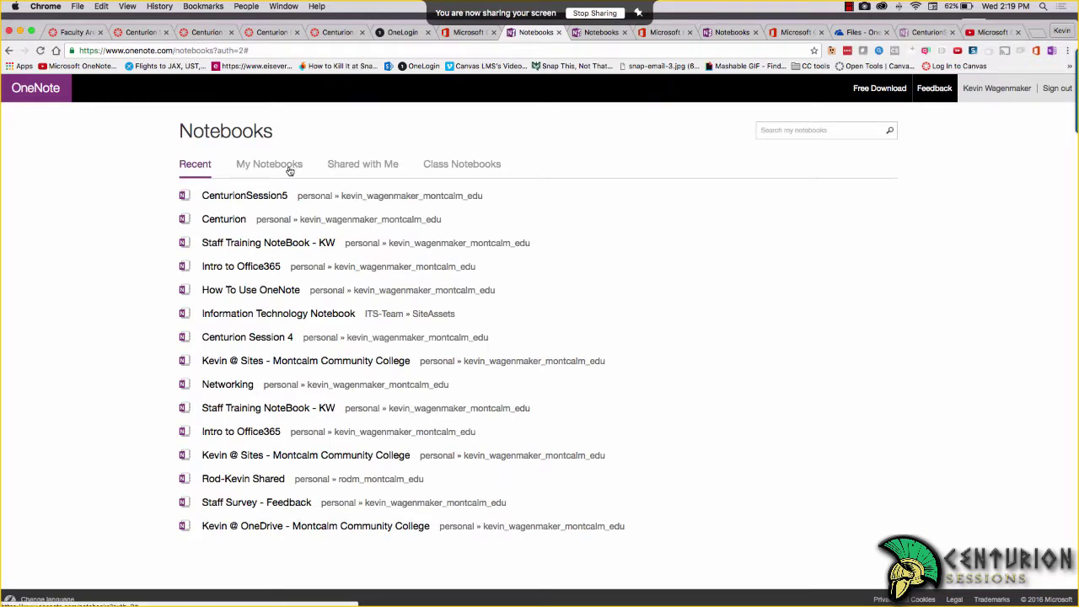
click(289, 169)
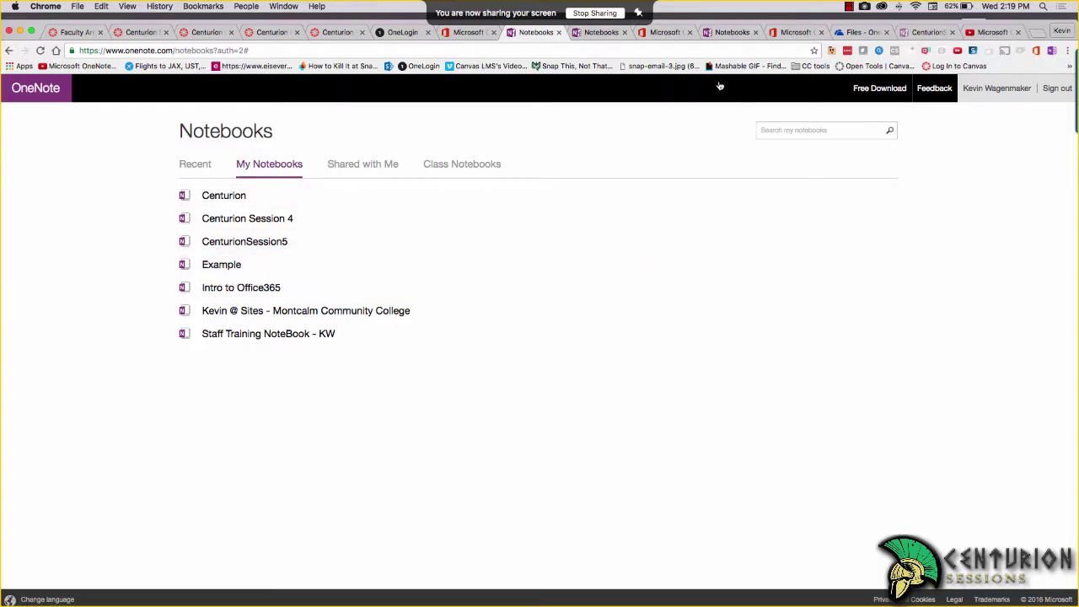
key(super+Tab)
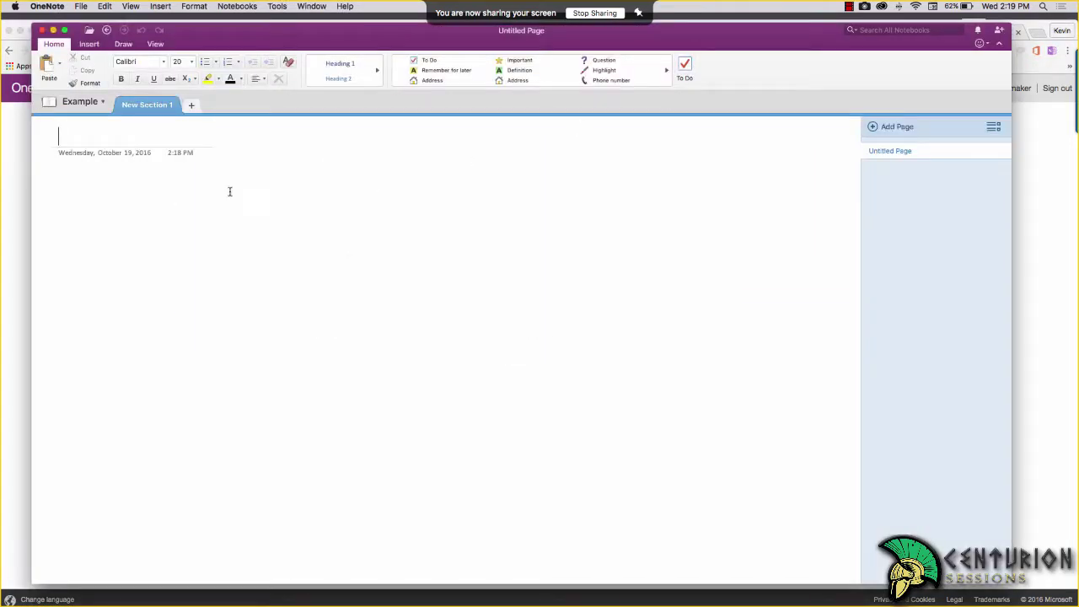
Title the Example notebook's page 'Name'
click(102, 105)
click(102, 105)
text(Name)
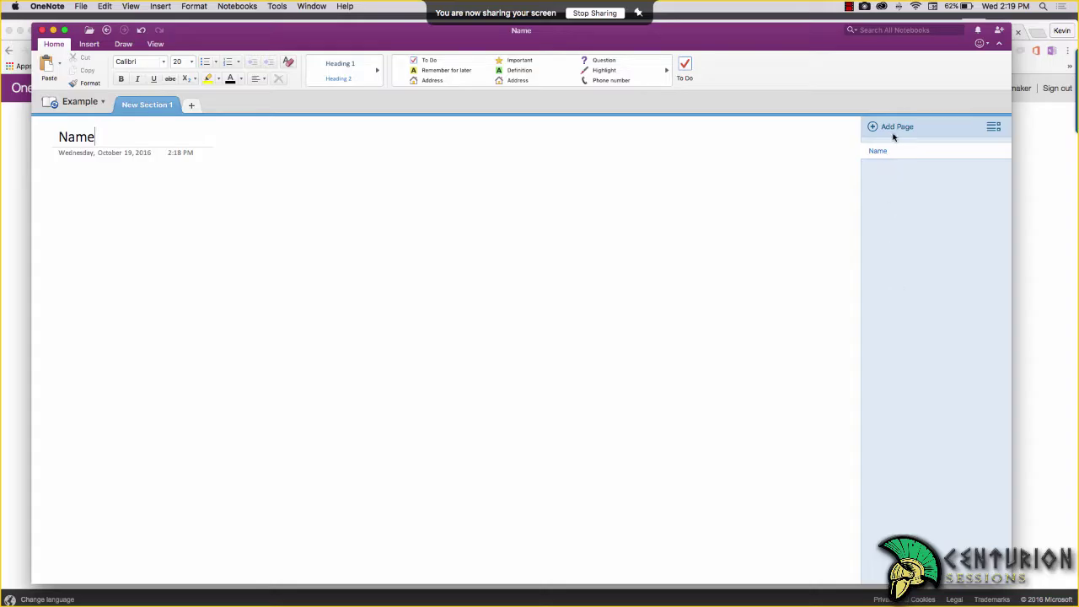
Open CenturionSession5 in OneNote Online, then return to desktop OneNote
key(super+Tab)
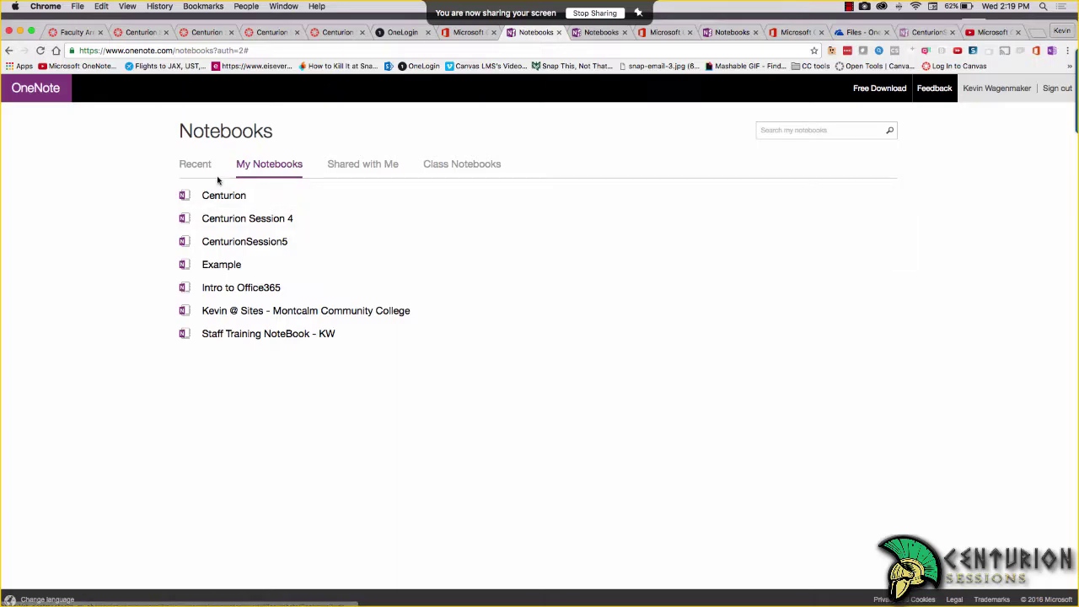
click(235, 241)
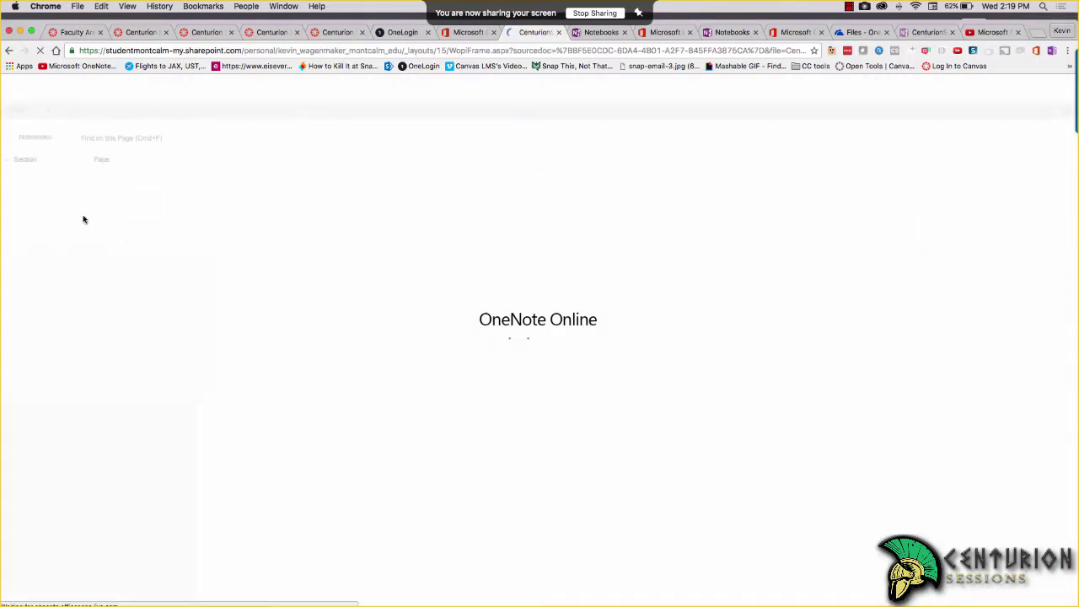
key(super+Tab)
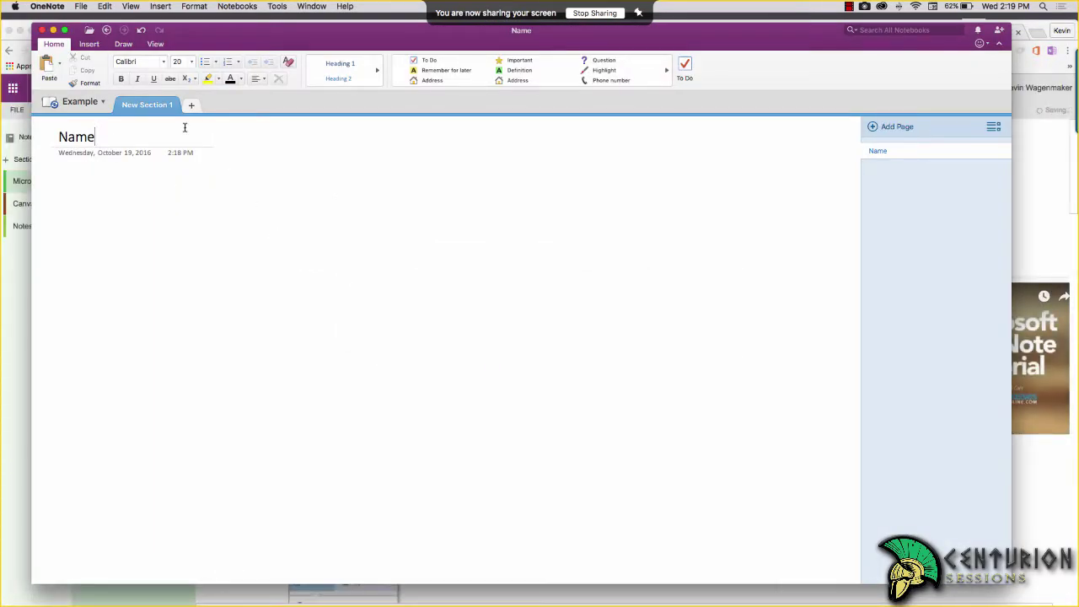
Look through the full shapes gallery on the Insert tab
click(88, 45)
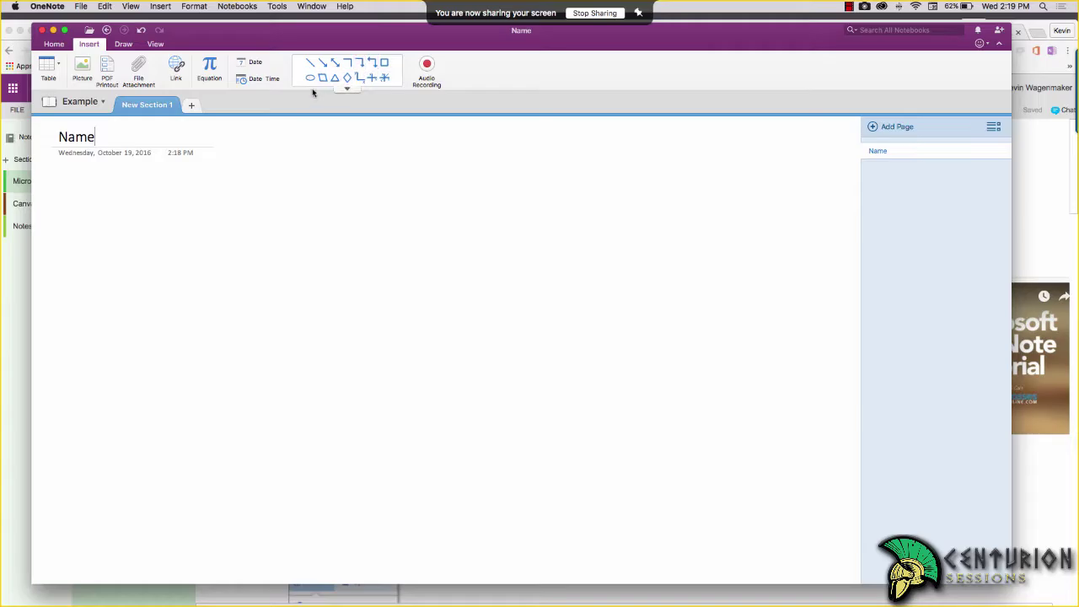
click(350, 90)
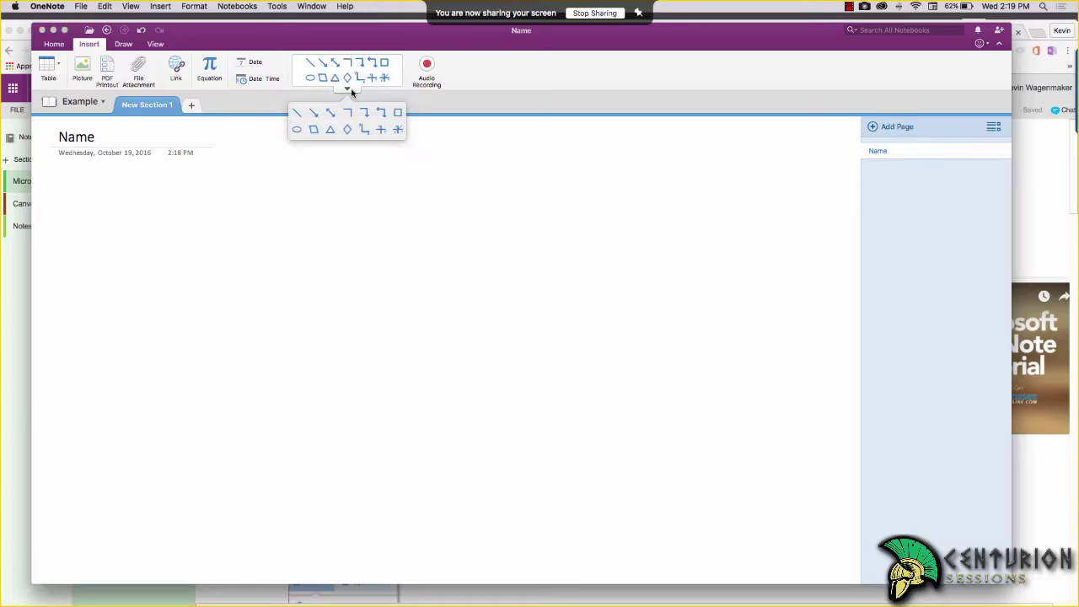
click(479, 111)
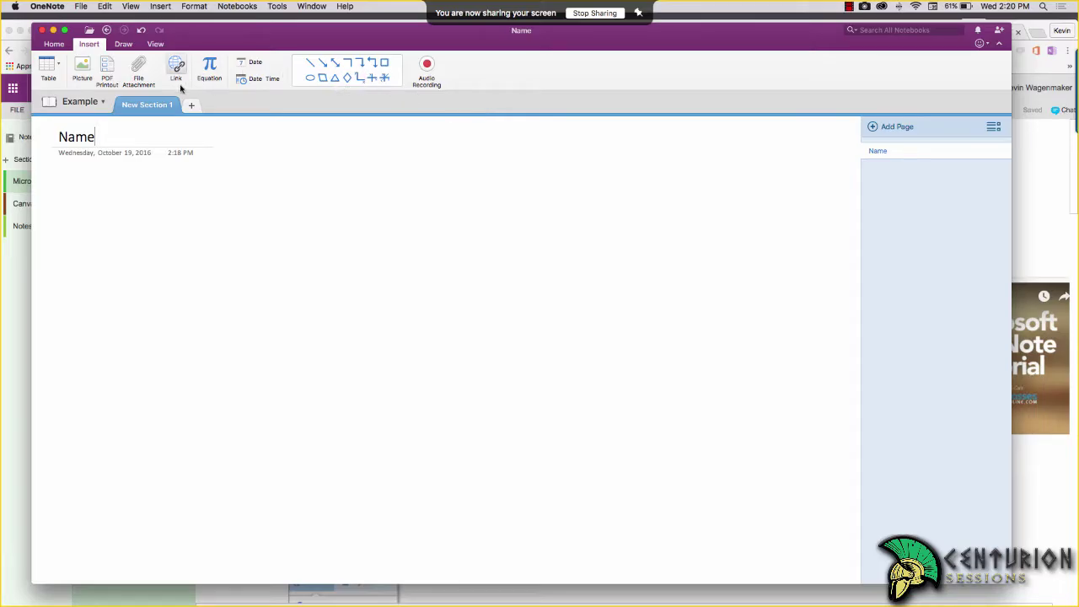
Draw a black 0.5 mm pen scribble on the Name page and bring the browser forward
click(125, 47)
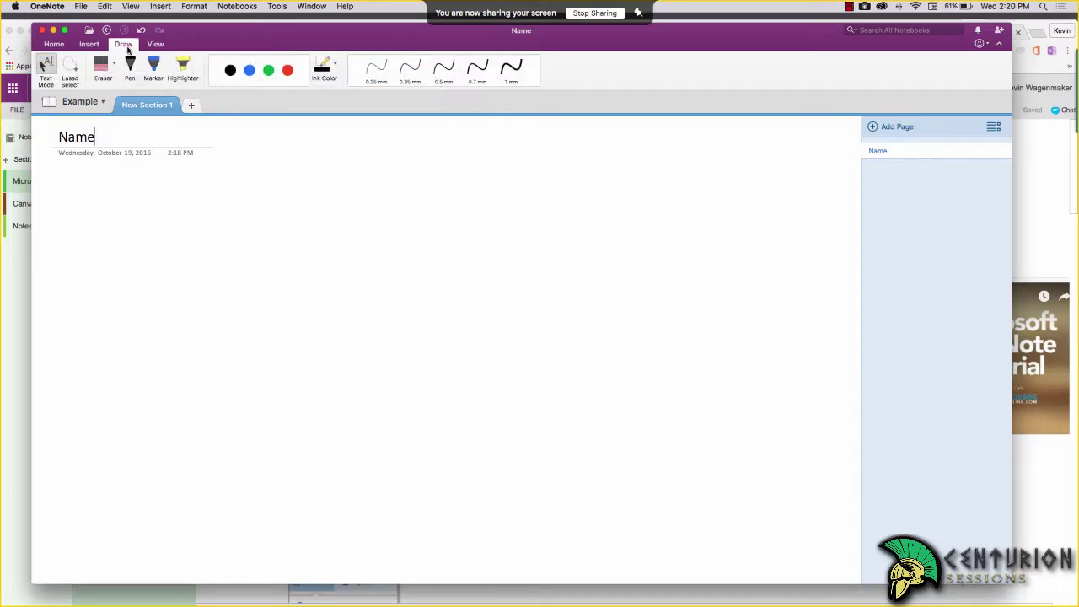
click(229, 71)
mouse_move(278, 239)
mouse_down()
mouse_move(281, 308)
mouse_move(249, 339)
mouse_up()
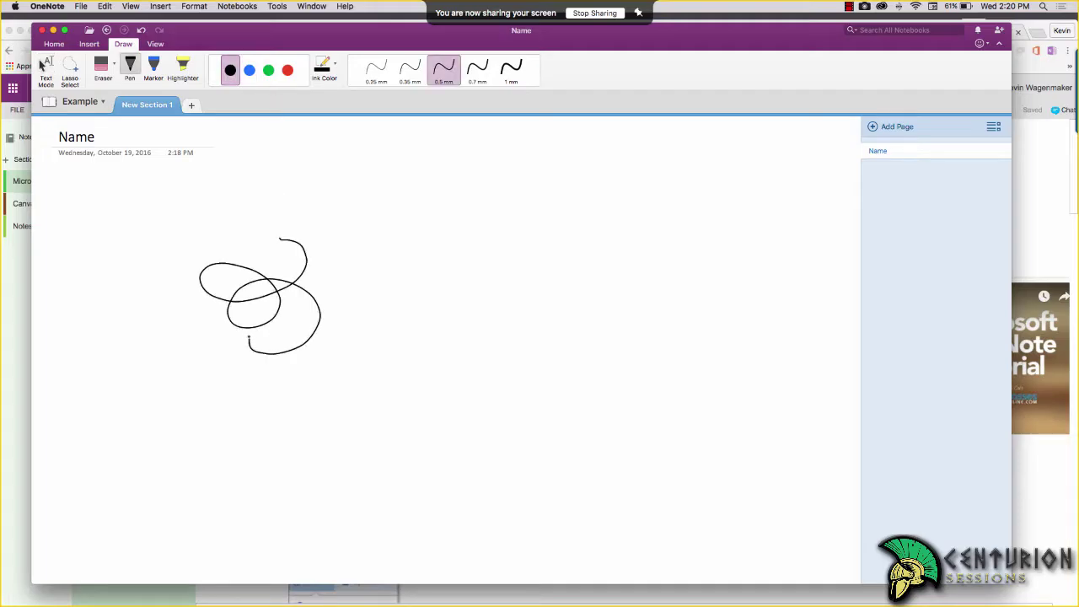
click(22, 268)
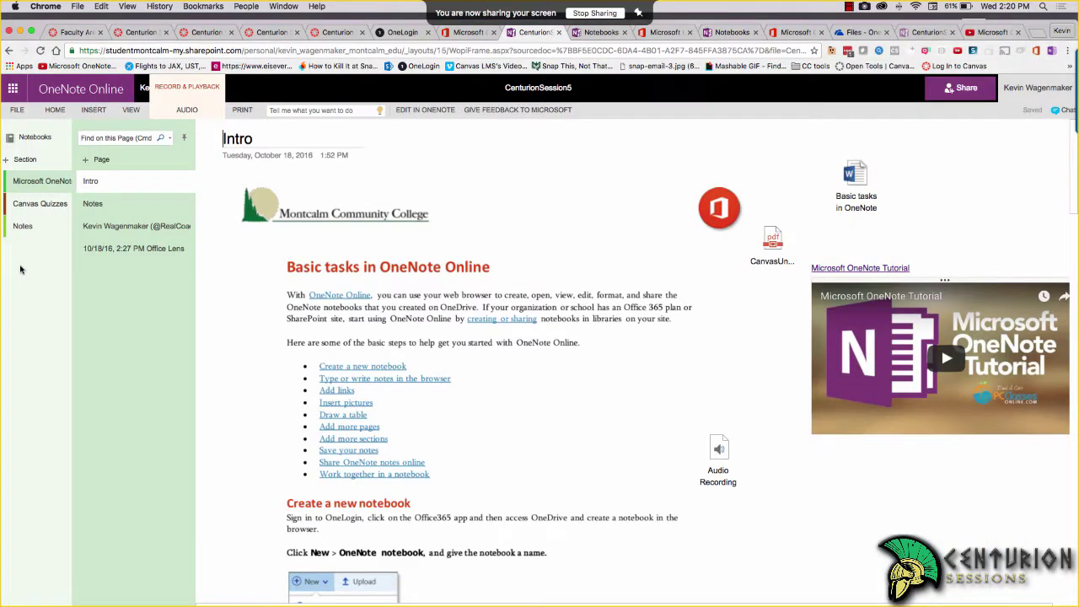
View Example from My Notebooks online to see the synced scribble, then close its tab
click(27, 138)
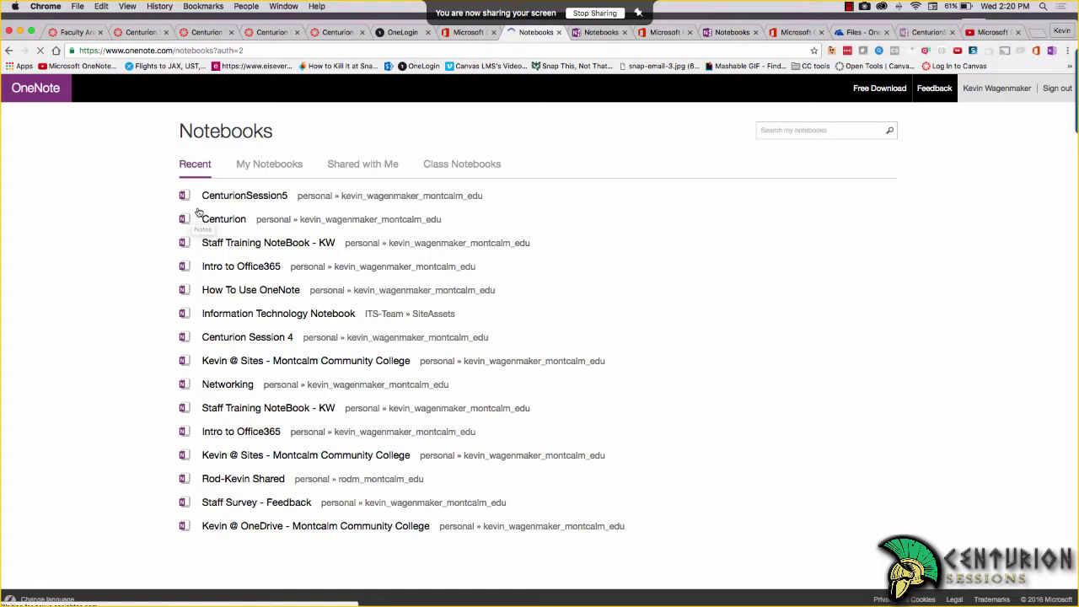
click(260, 169)
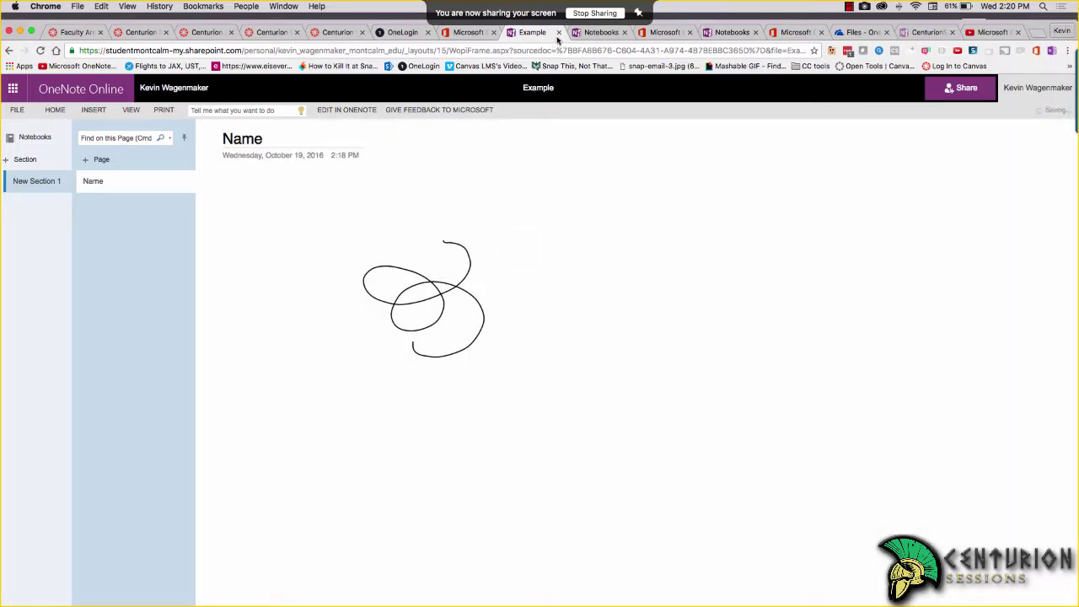
click(558, 32)
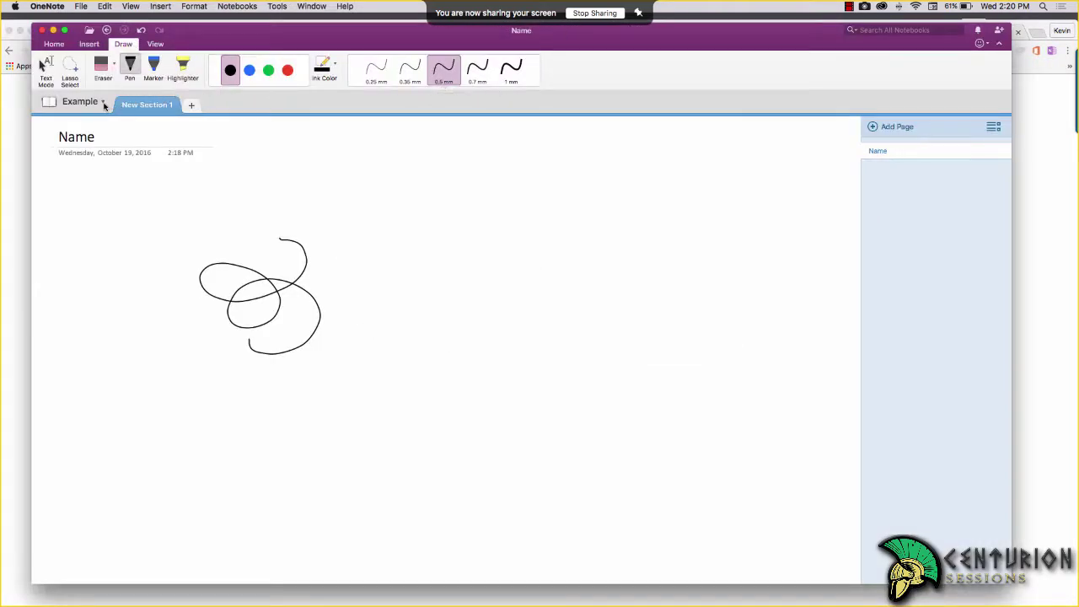
Check Example's notebook options, browse Recent and OneDrive notebooks, cancel, and switch to the browser
click(101, 104)
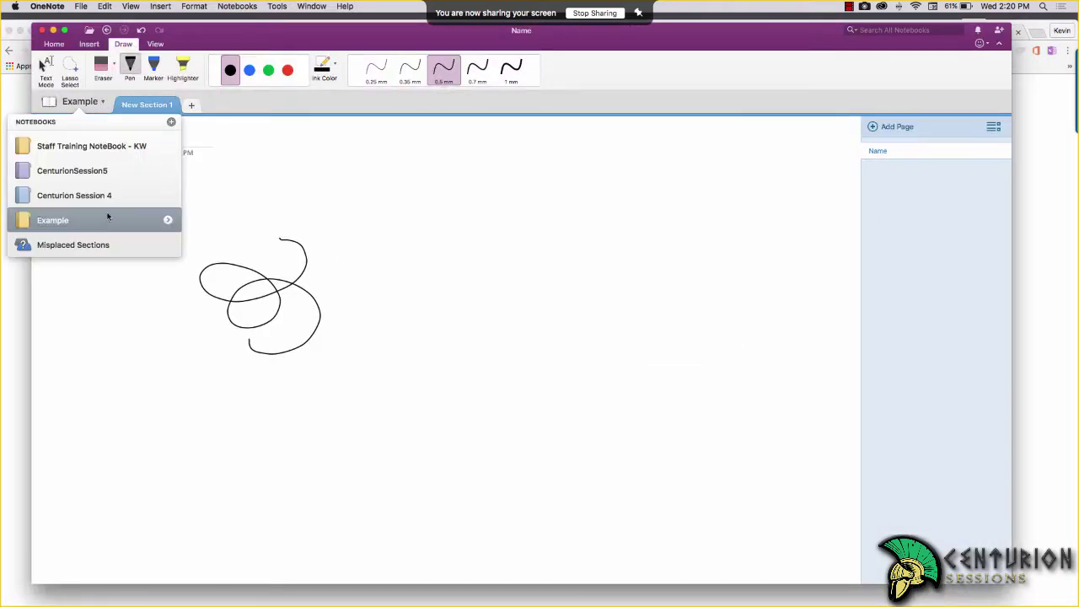
click(169, 220)
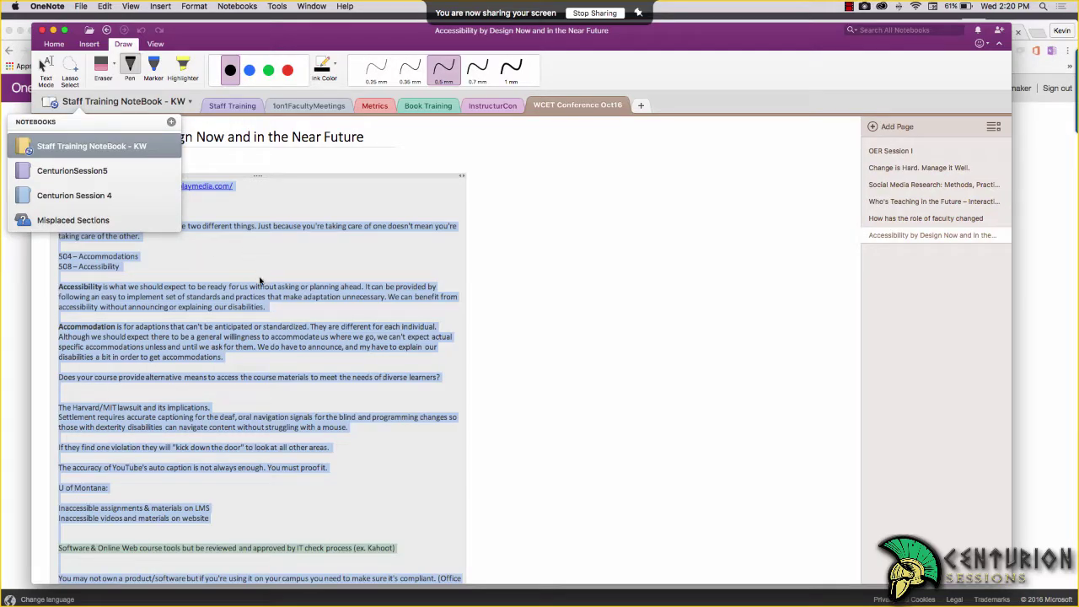
click(171, 123)
click(449, 169)
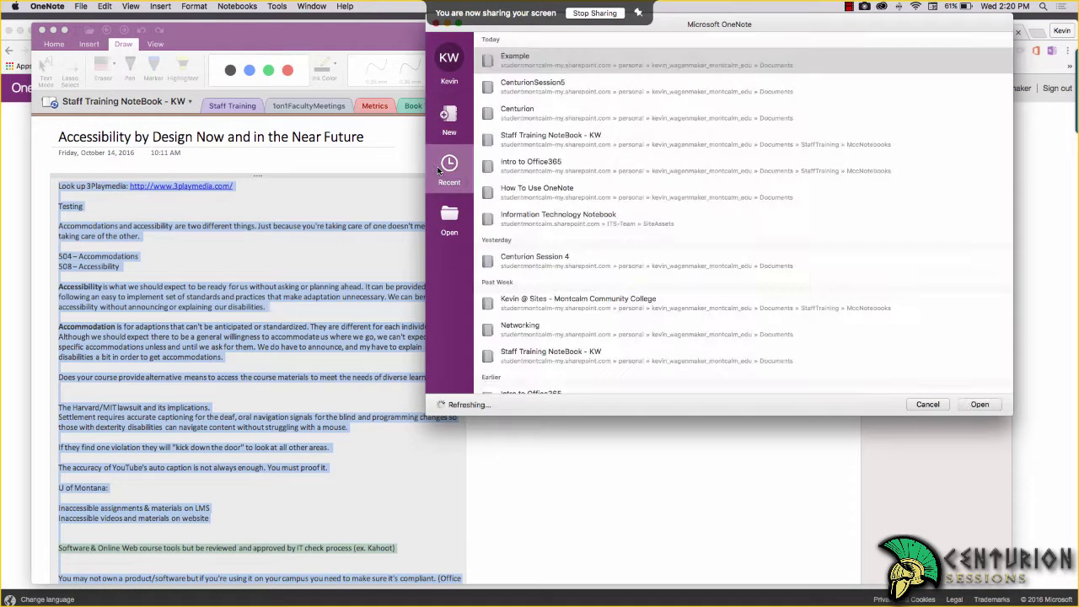
click(454, 215)
click(449, 168)
click(925, 404)
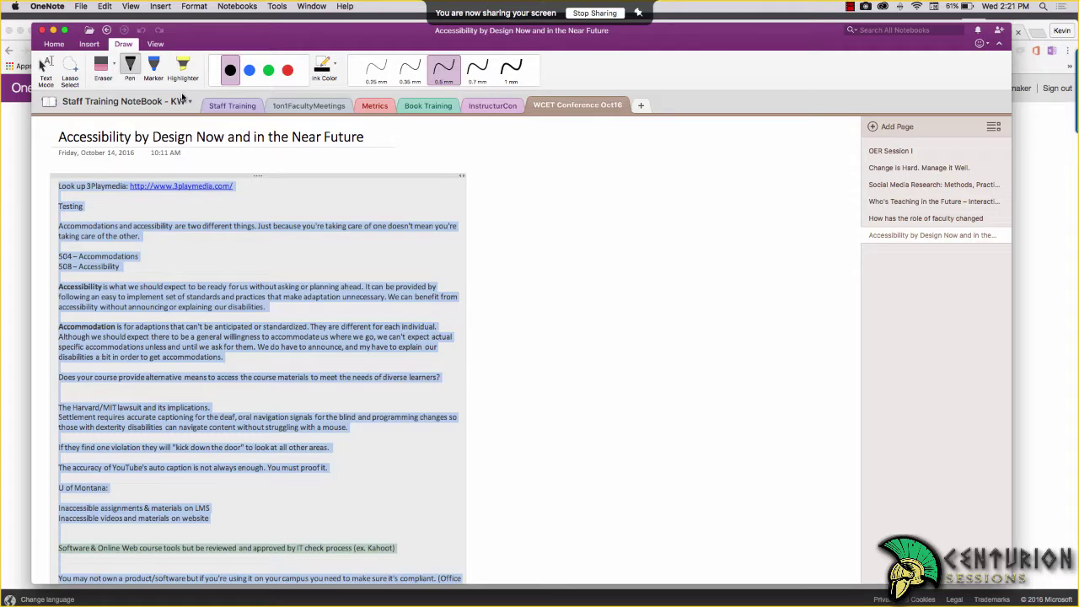
key(super+Tab)
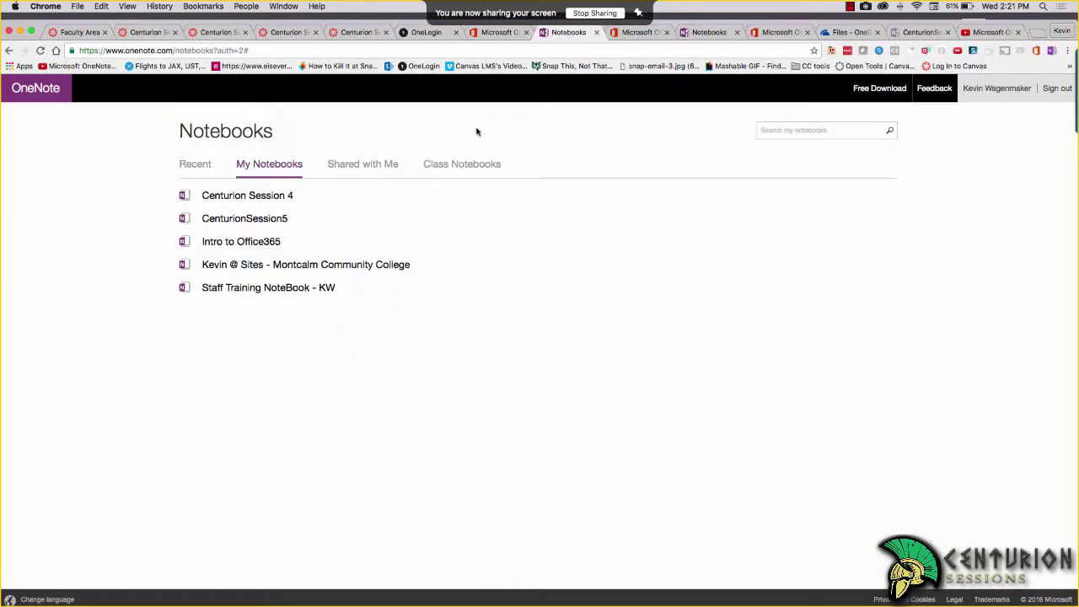
Reload OneDrive's Files list and select the Example notebook
click(840, 33)
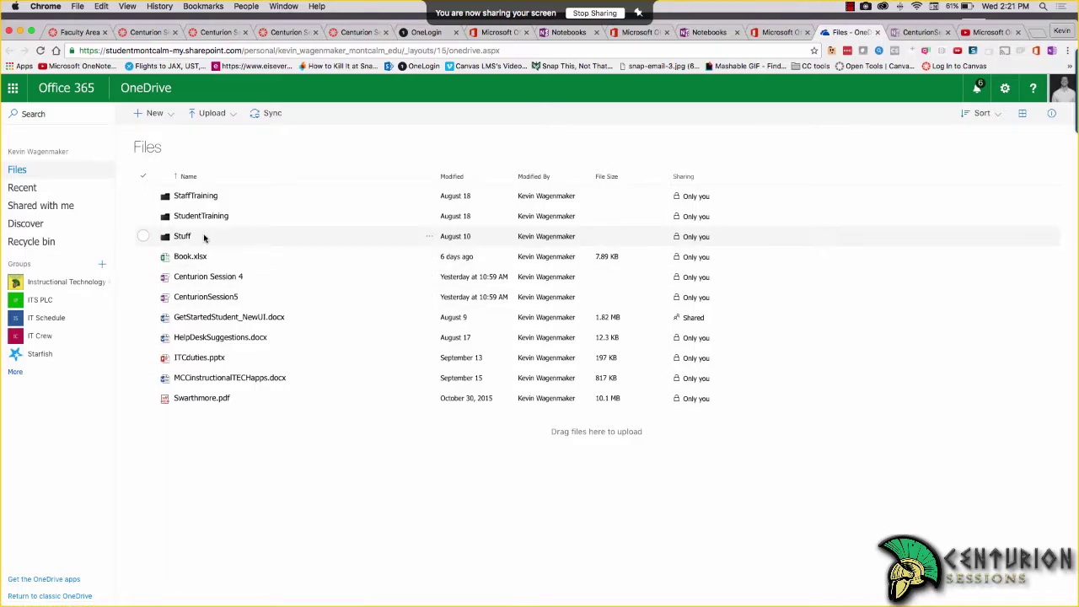
click(203, 236)
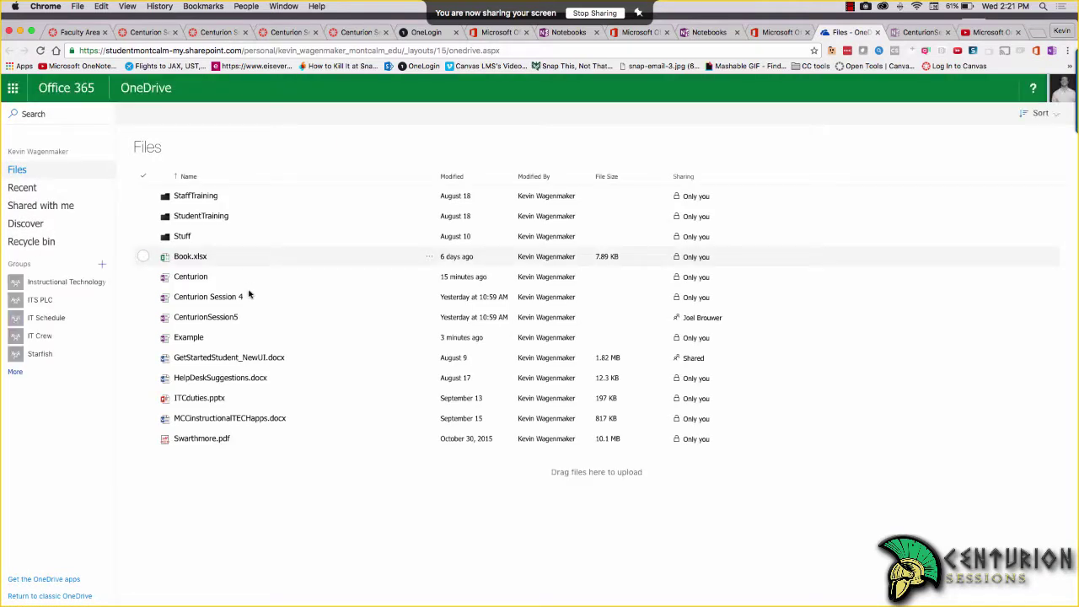
click(143, 338)
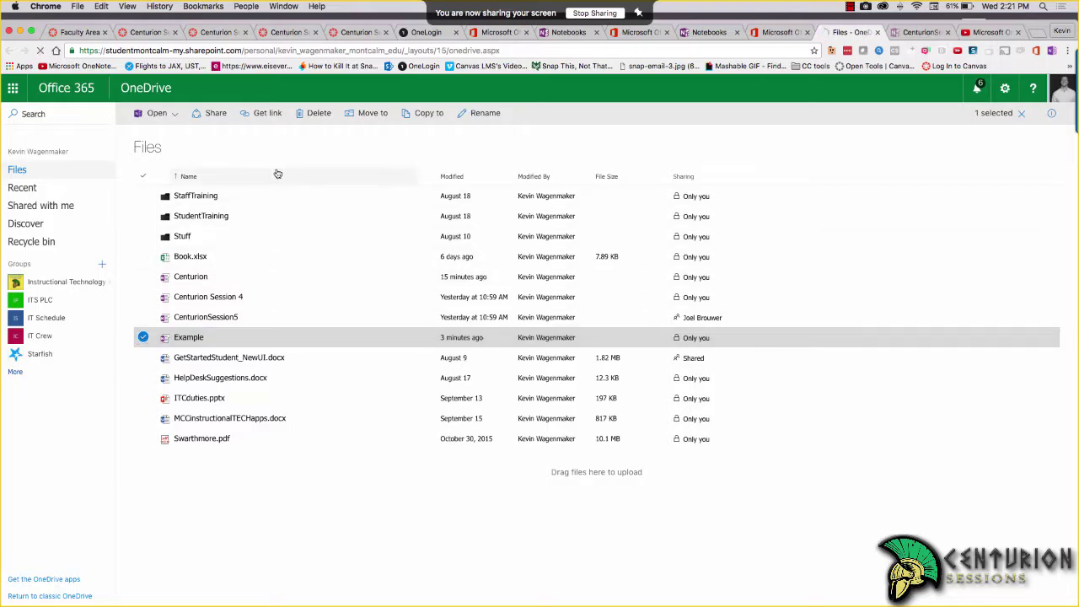
Delete the Example notebook from OneDrive and return to desktop OneNote
click(315, 115)
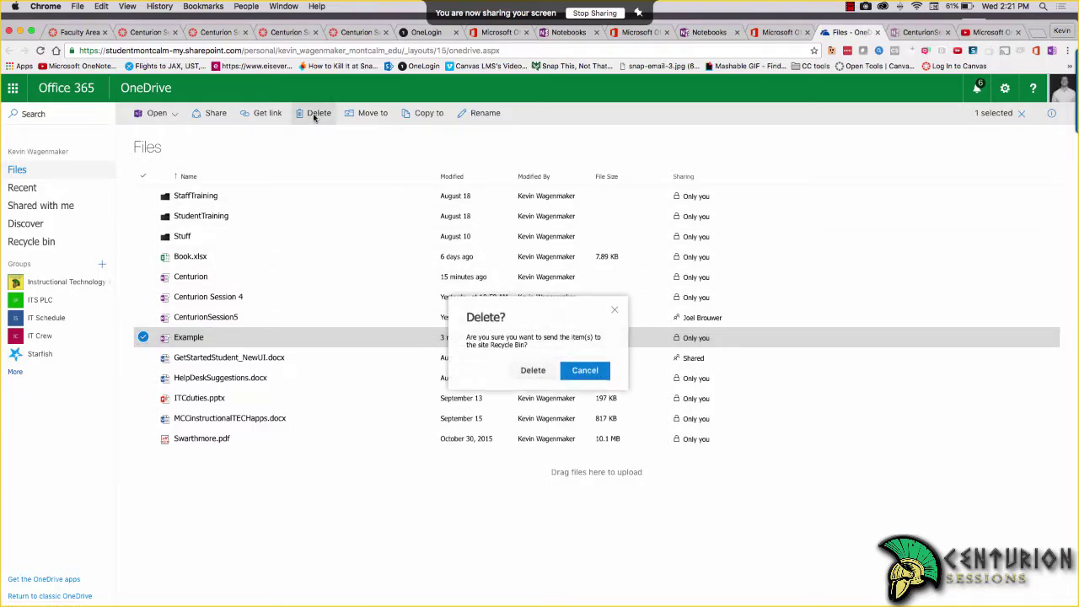
click(533, 370)
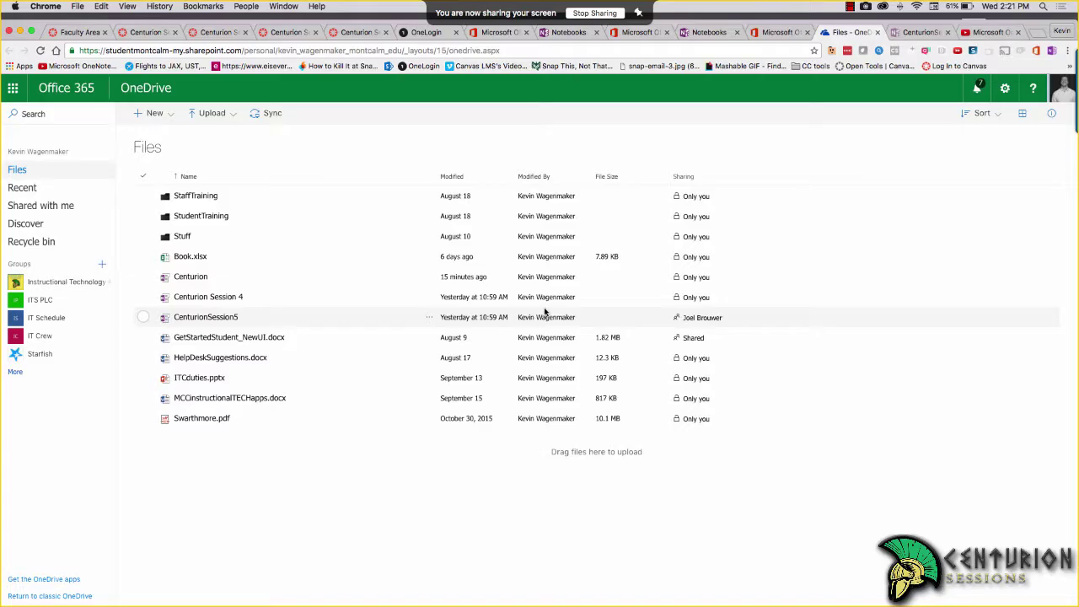
key(Down)
key(super+Tab)
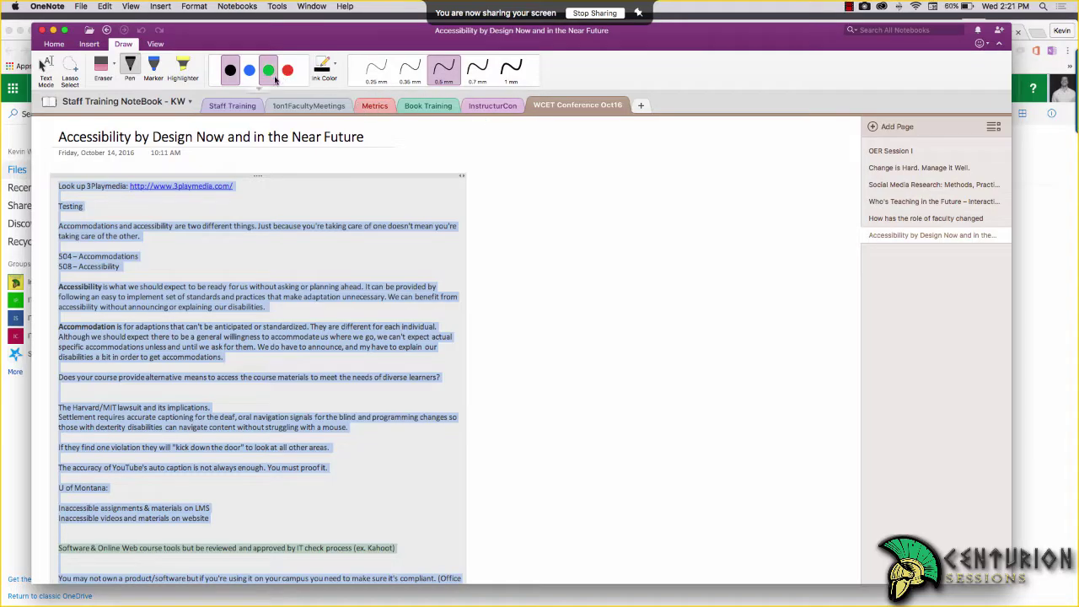
Switch to the CenturionSession5 notebook and bring up the Insert tools on its Intro page
click(187, 101)
click(137, 171)
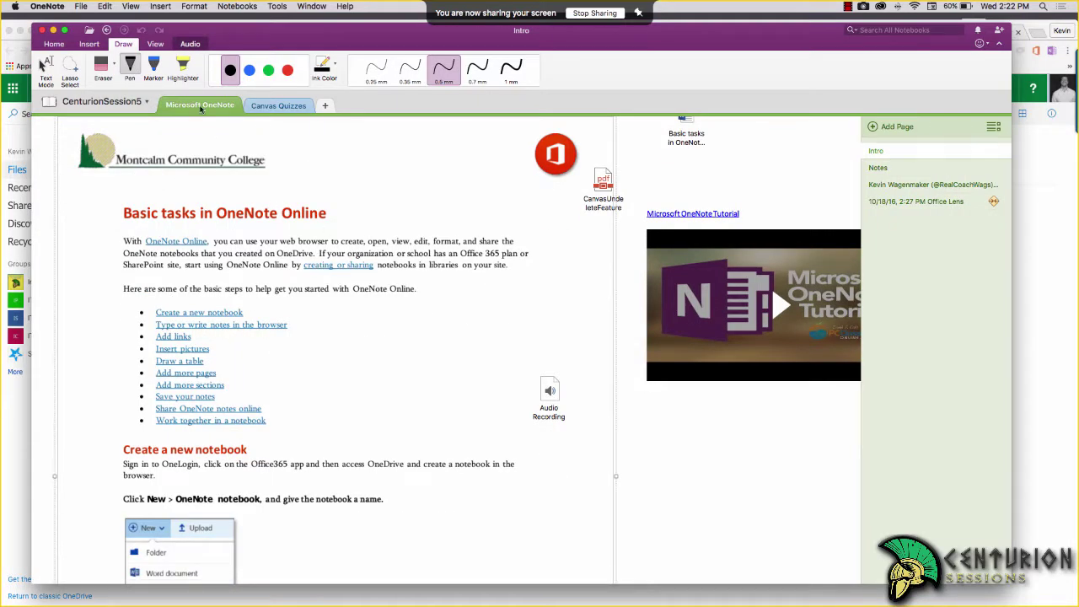
click(93, 45)
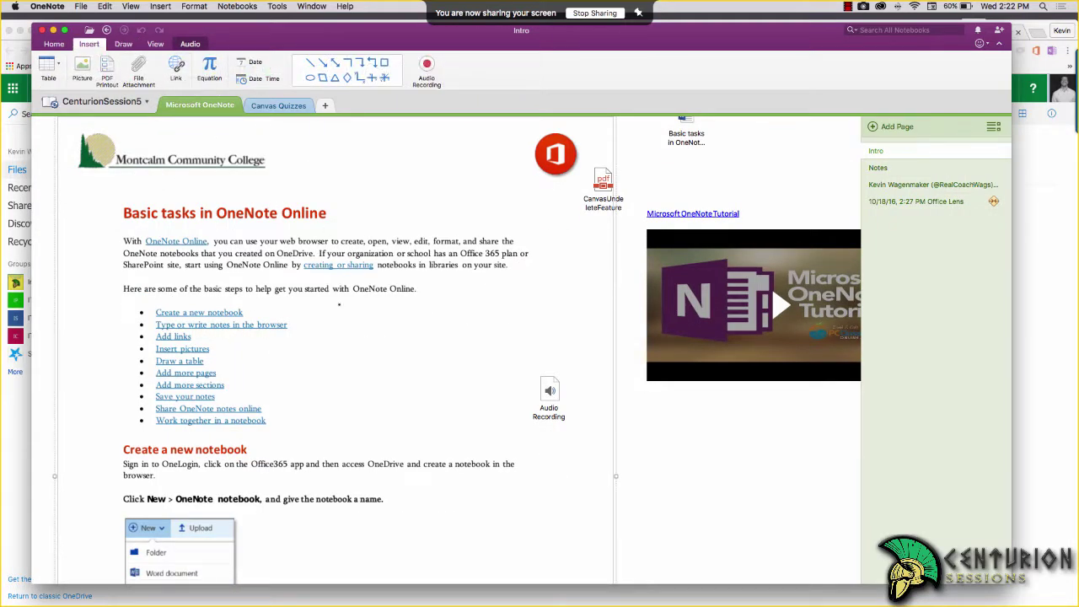
scroll(339, 304, up, 2)
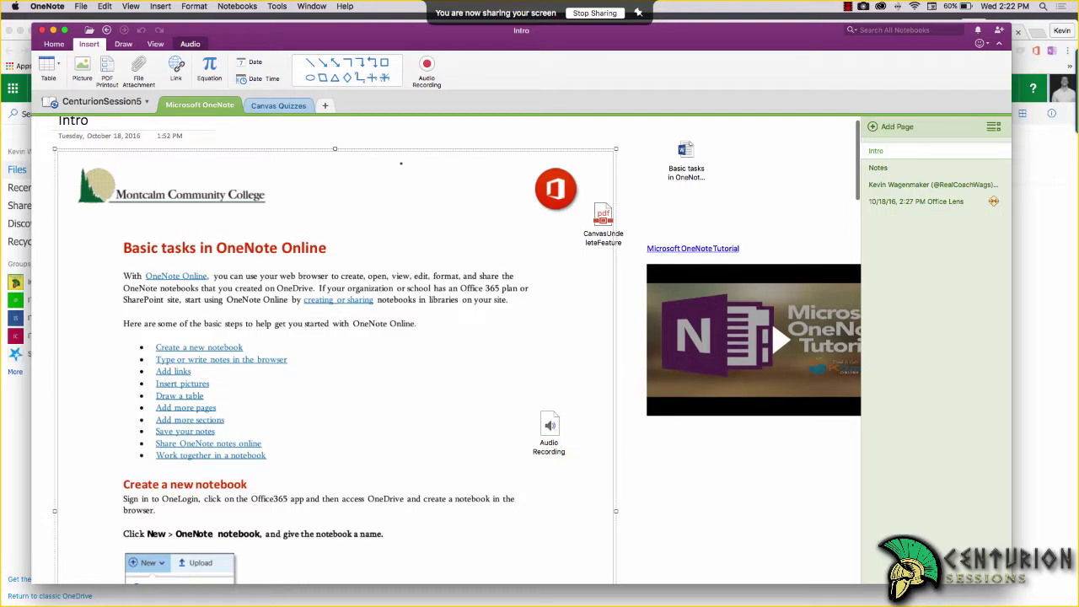
Draw an arrow pointing at the tutorial video and color it red
click(322, 63)
drag(513, 248, 640, 313)
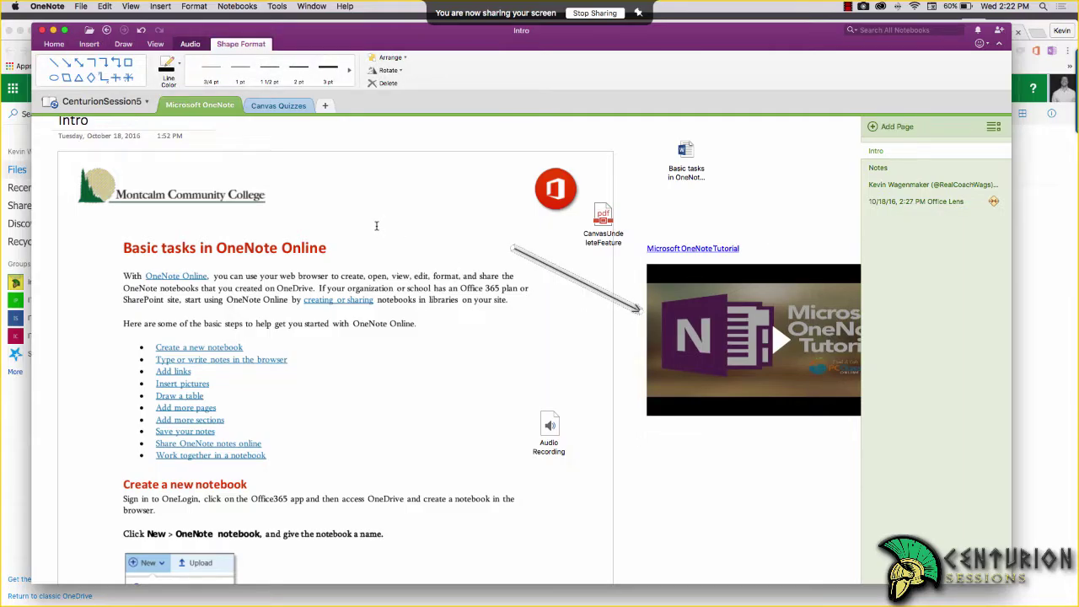
click(328, 69)
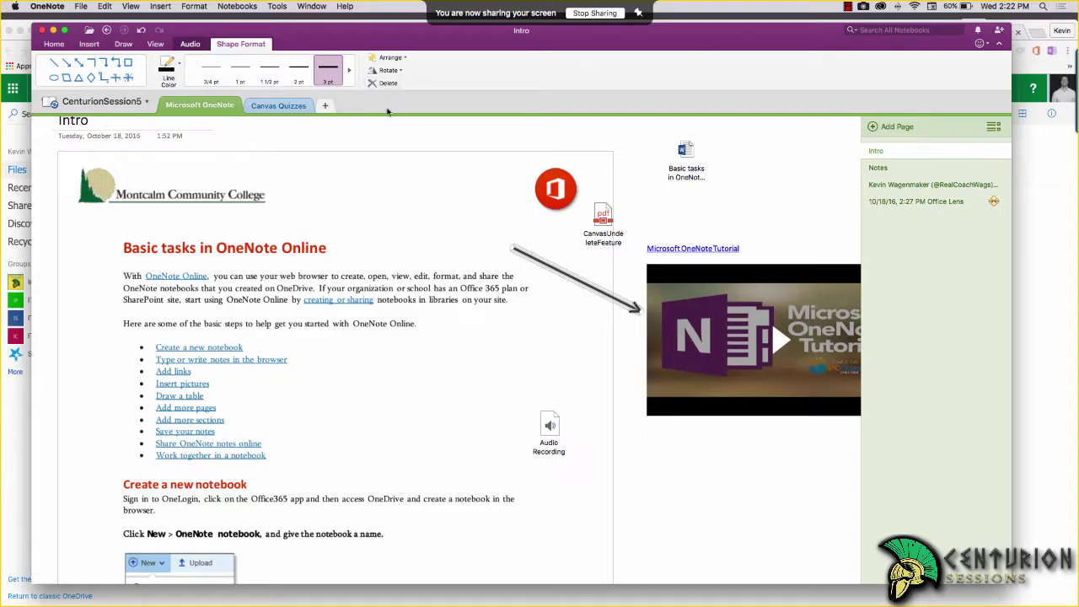
click(179, 65)
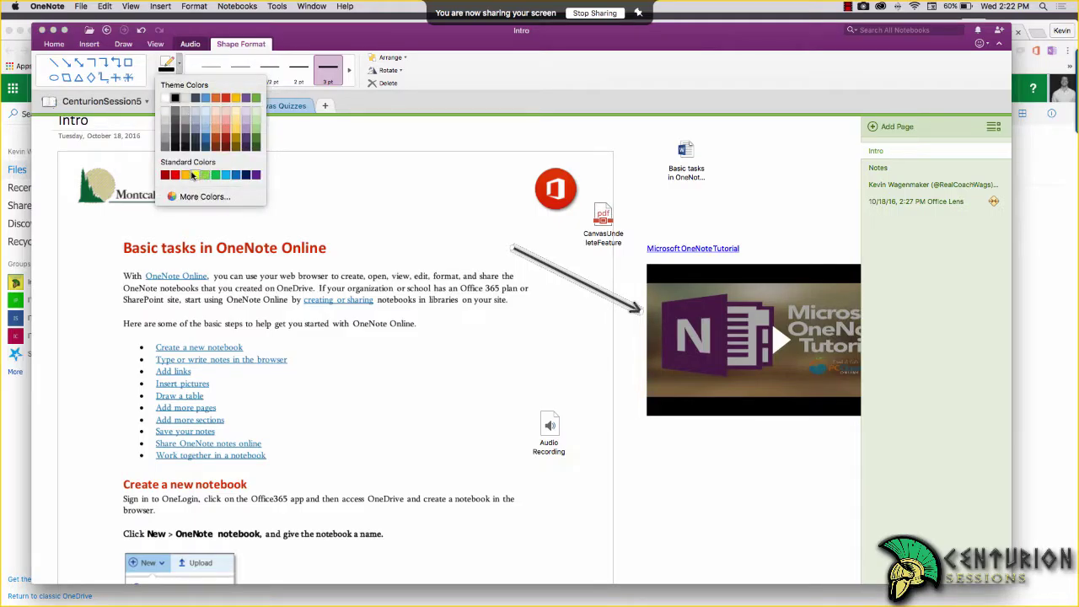
click(174, 175)
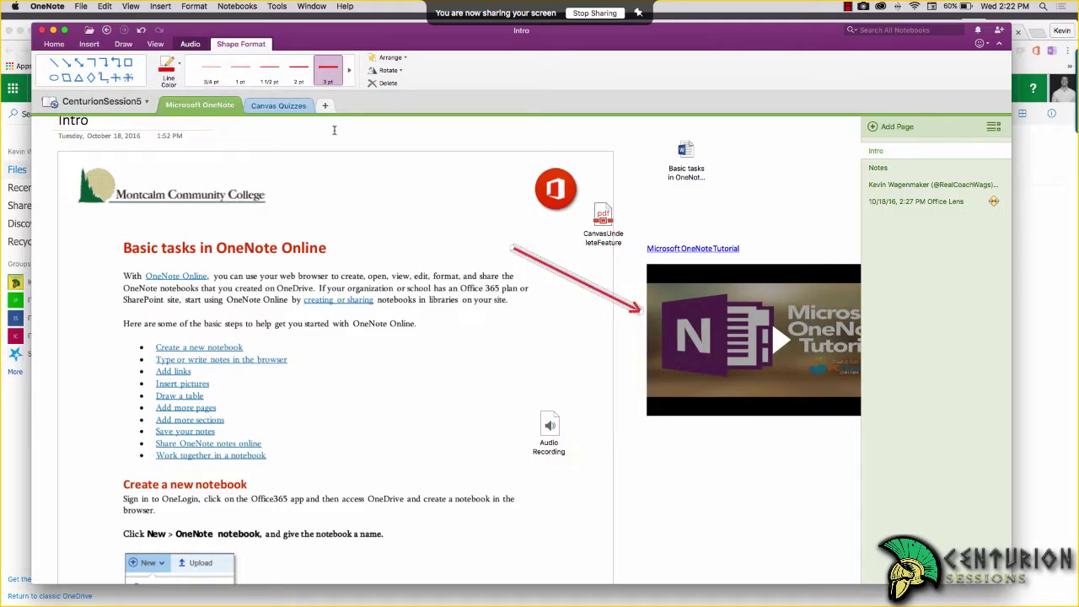
Give the arrow the heaviest line weight and drag its tail left to lengthen it
click(349, 71)
click(300, 73)
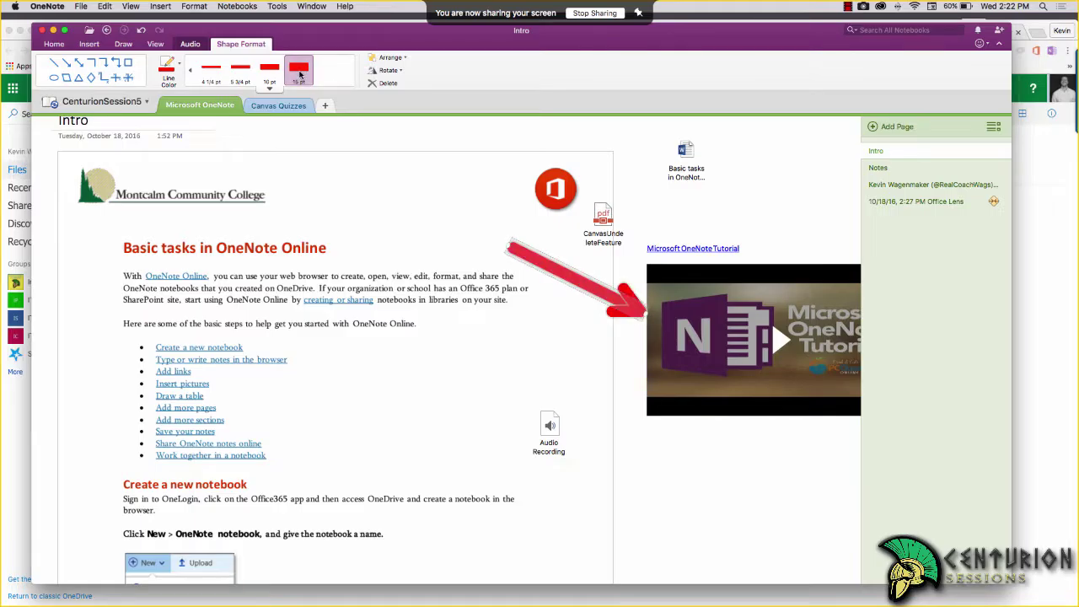
click(528, 260)
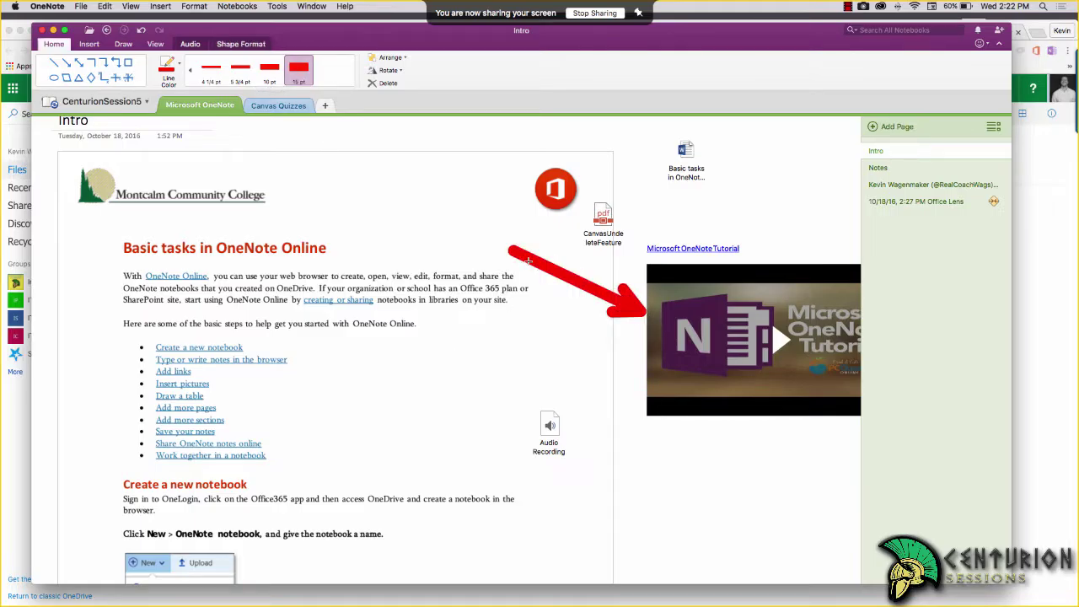
drag(529, 261, 436, 234)
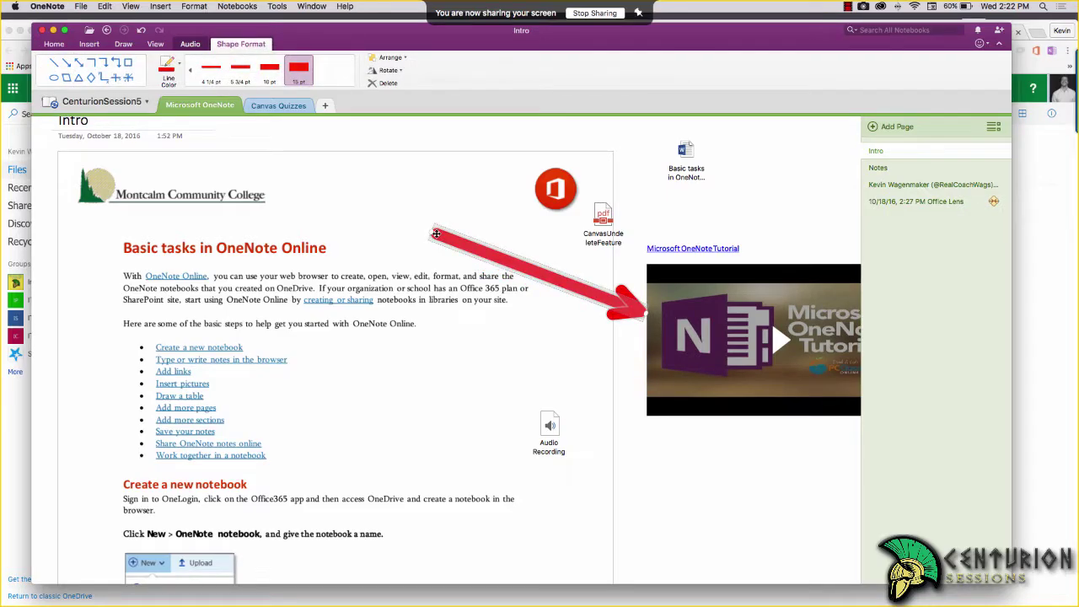
click(745, 498)
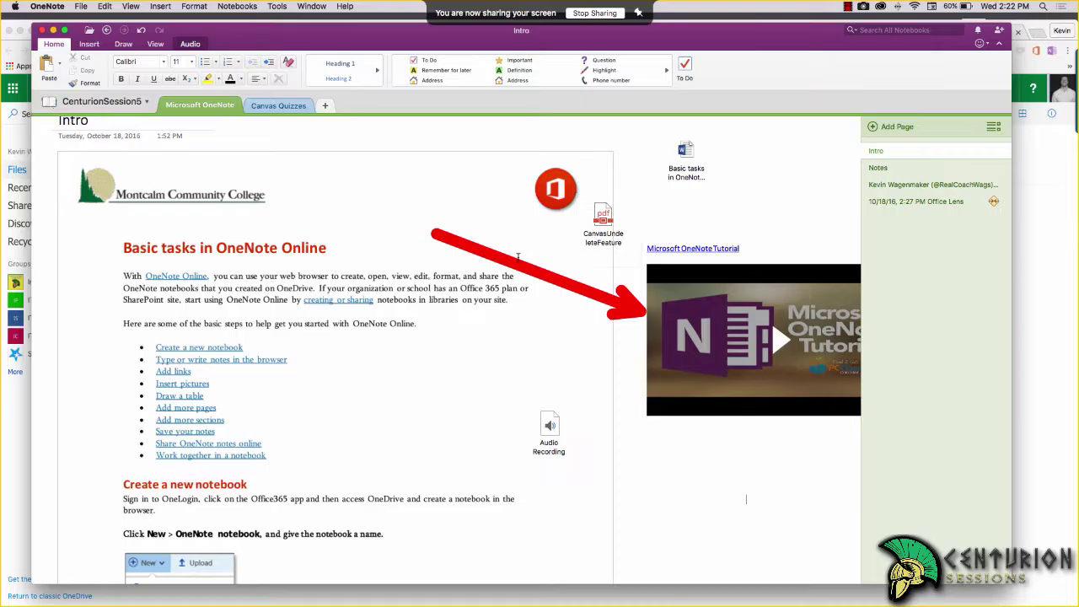
Look over the Audio and View tools, including the Password Protection choices
click(190, 45)
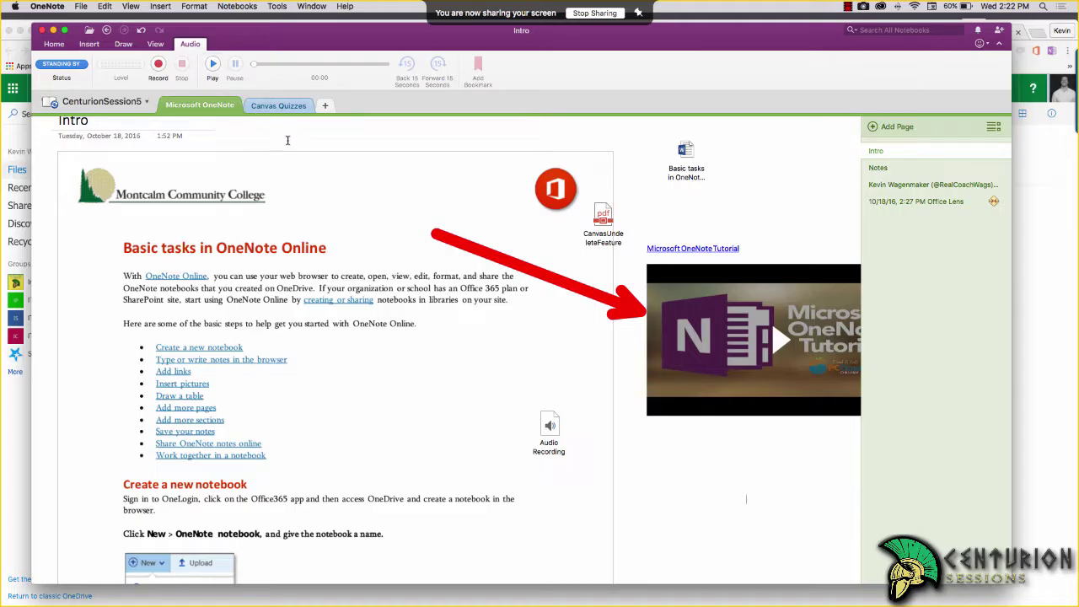
click(155, 46)
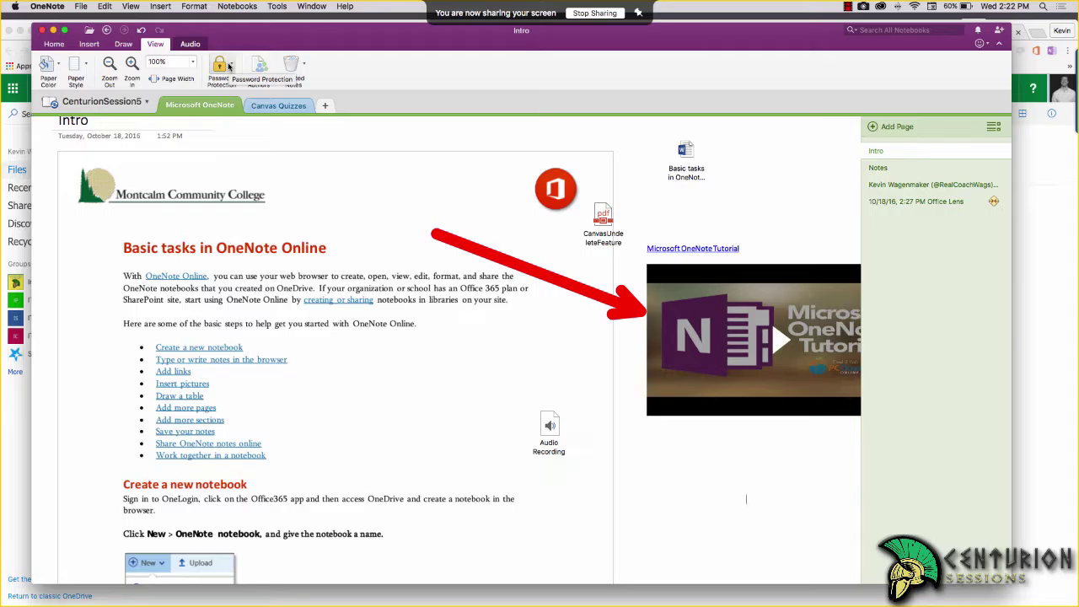
click(221, 66)
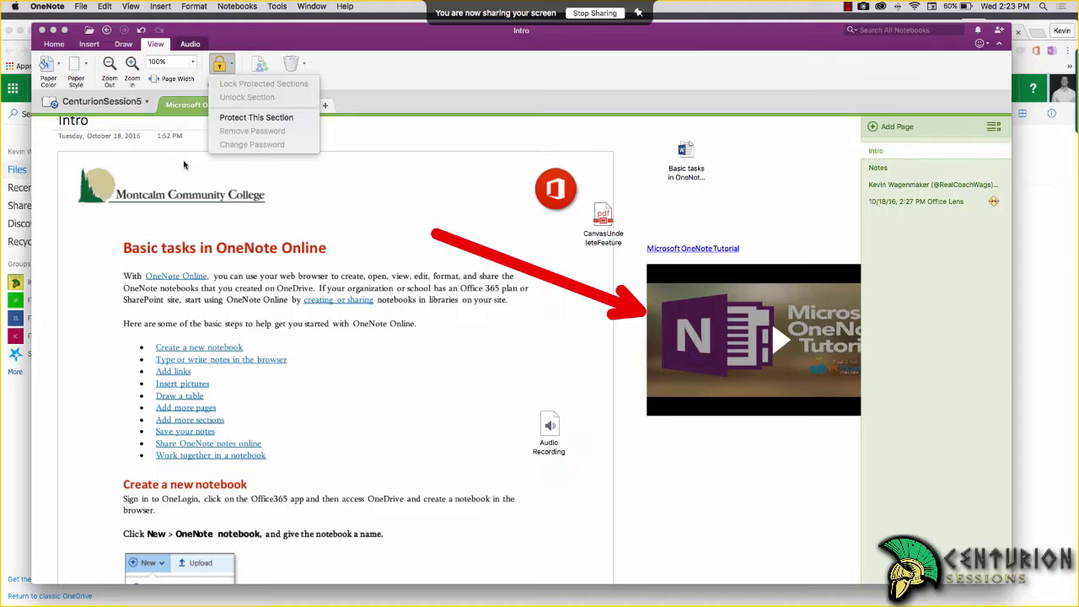
click(56, 69)
Give the Intro page a tinted background with ruled lines, then go to Canvas Quizzes
click(52, 65)
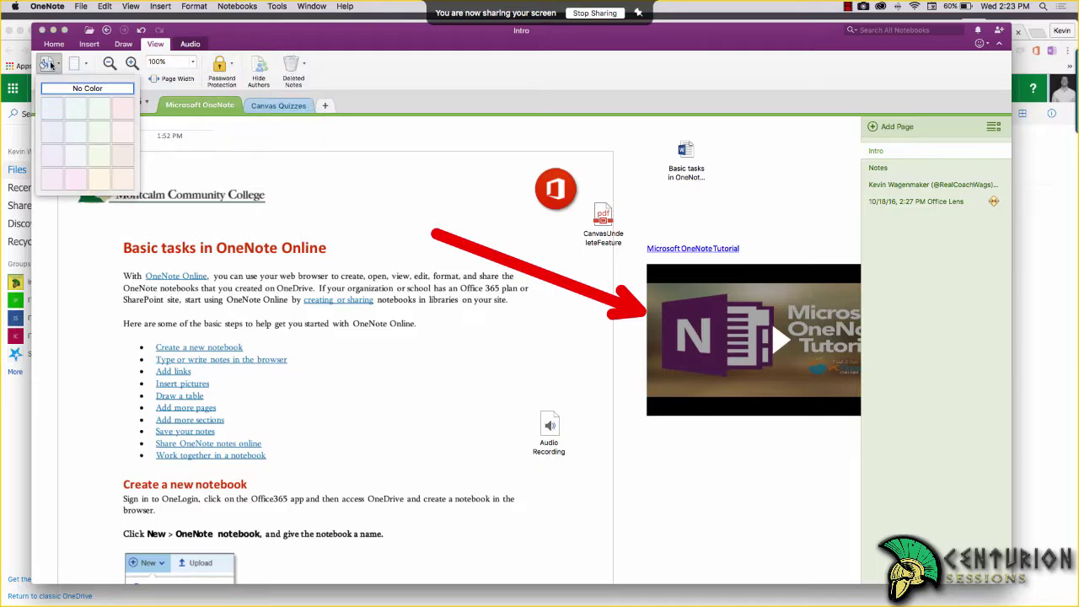
click(80, 132)
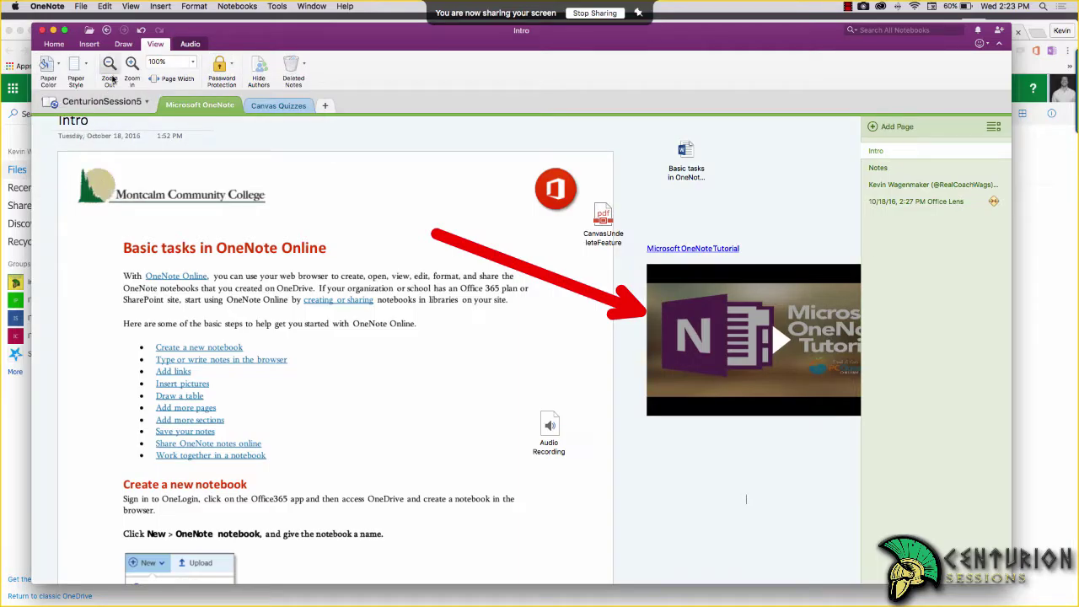
click(76, 65)
click(117, 119)
click(278, 105)
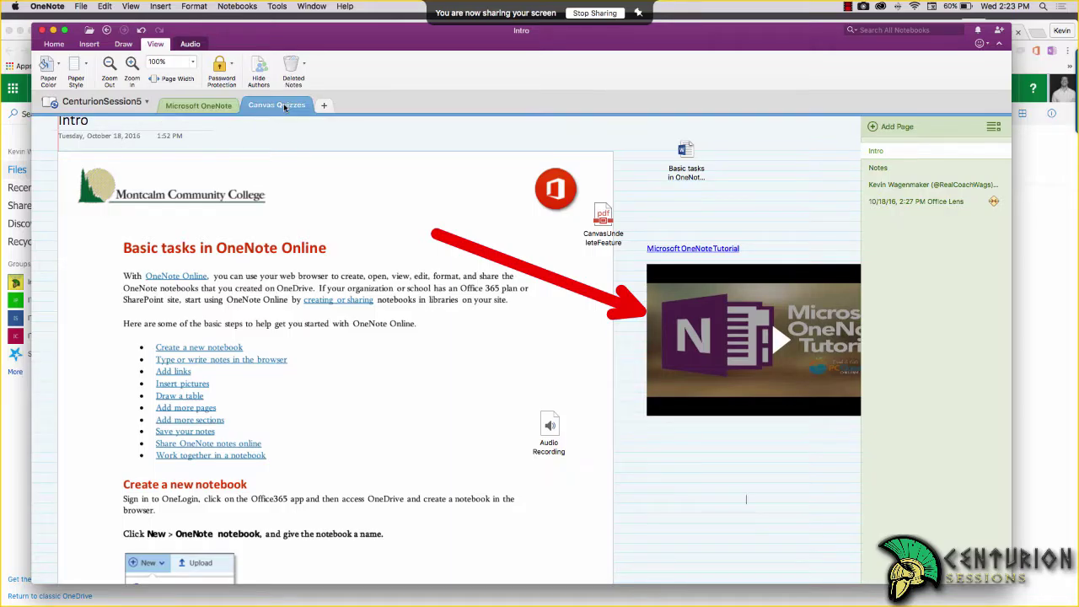
Add a new page to Canvas Quizzes and give it ruled lines
click(894, 128)
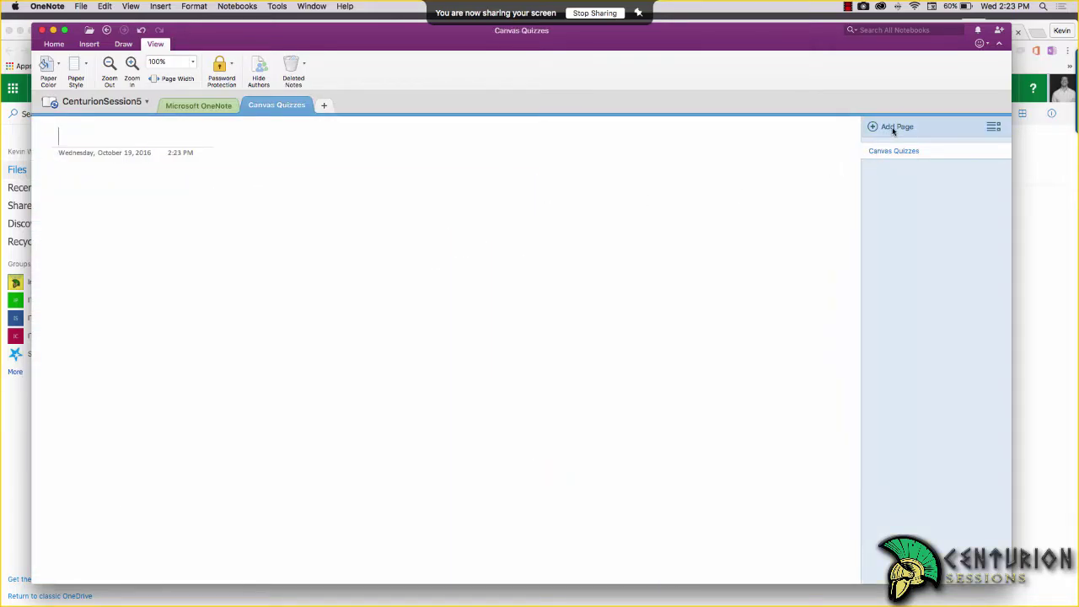
click(77, 66)
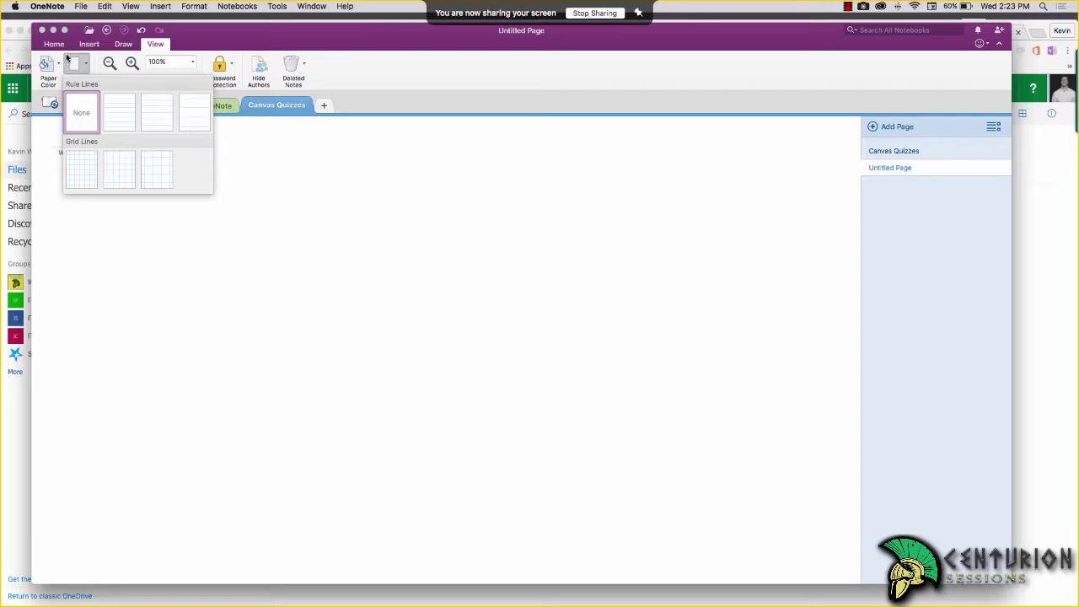
click(114, 121)
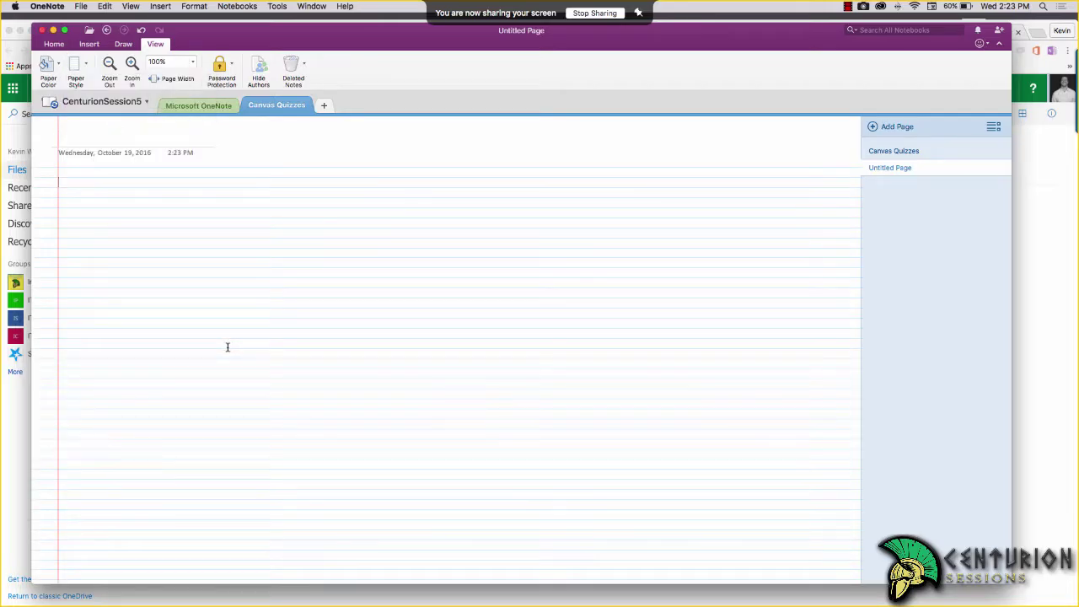
Change the page to cream paper, try grid lines, and reopen the line styles
click(48, 64)
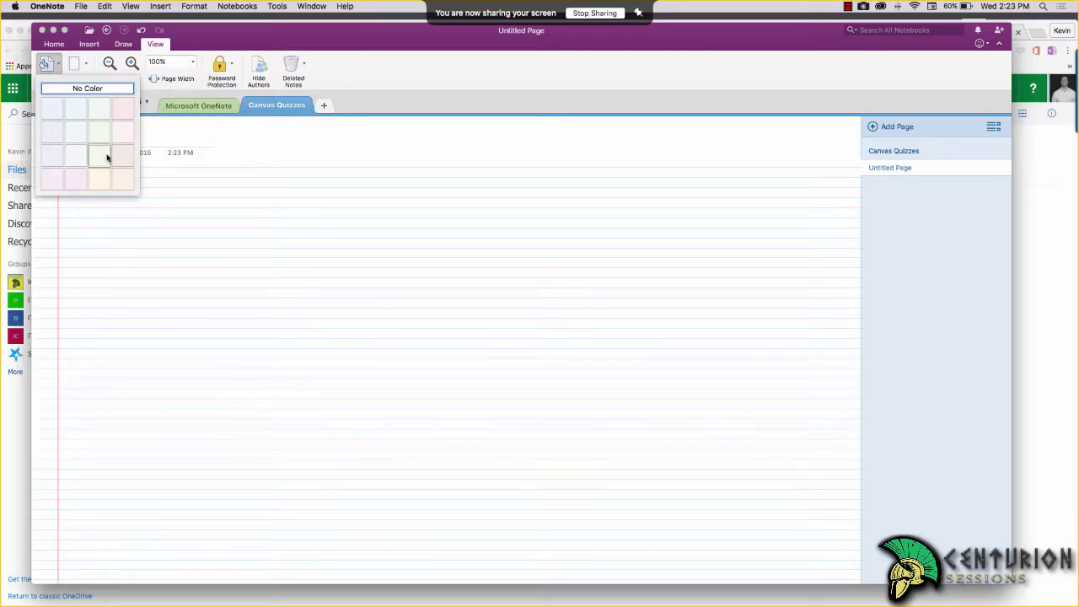
click(101, 180)
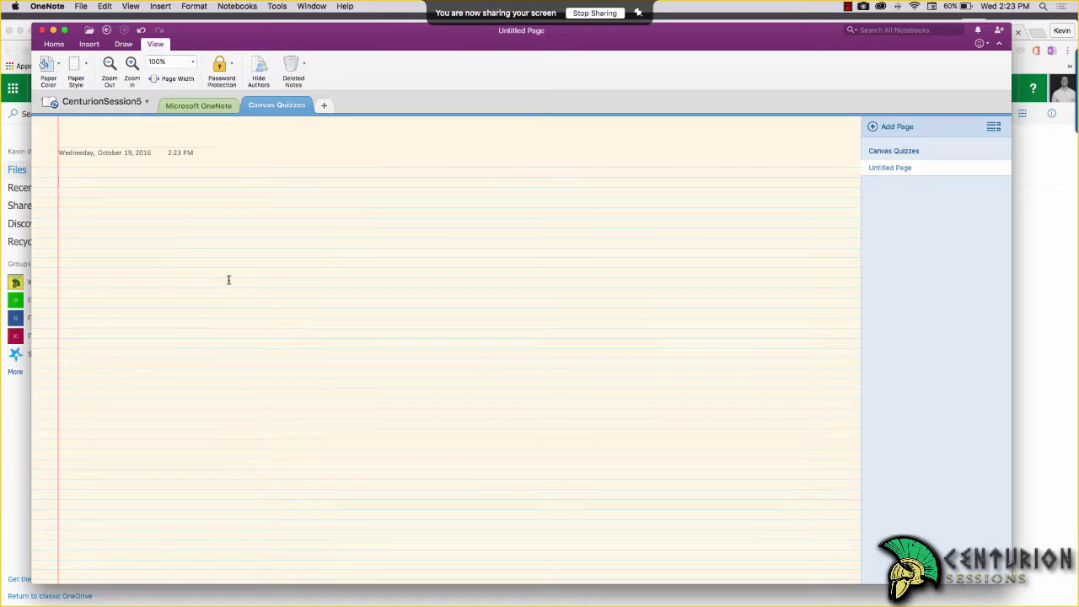
click(74, 65)
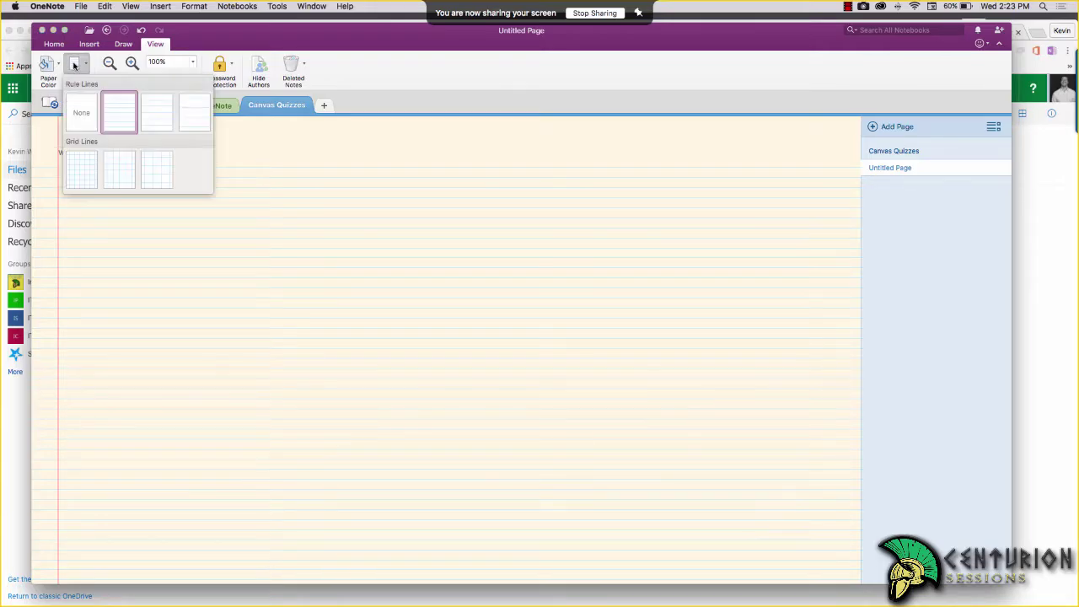
click(119, 174)
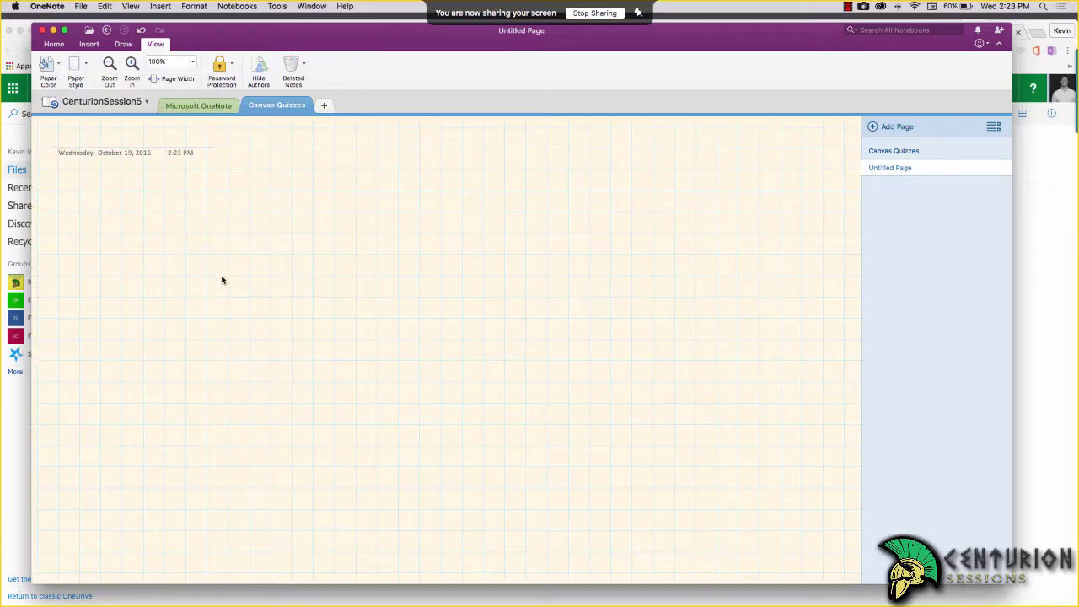
drag(166, 257, 311, 313)
click(85, 65)
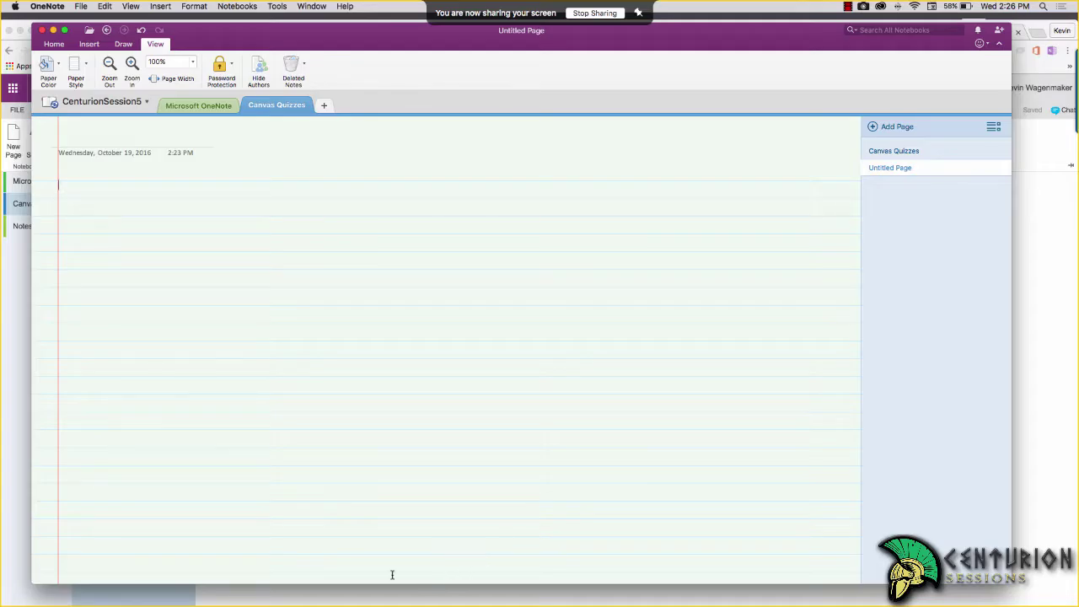
Switch to Staff Training NoteBook - KW and look through its InstructurCon section
click(146, 101)
click(118, 150)
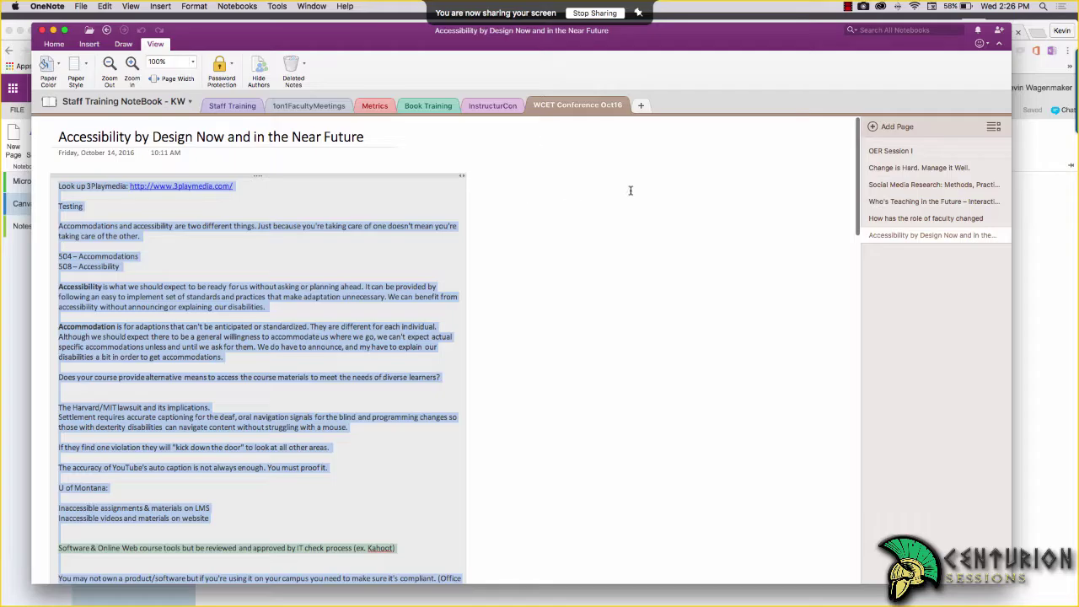
click(484, 105)
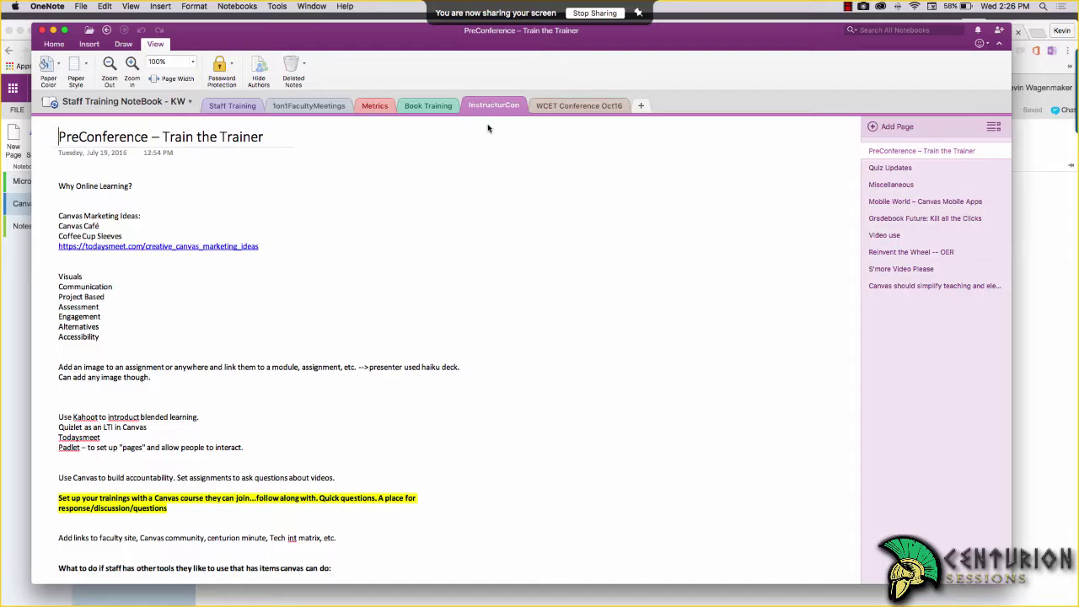
scroll(496, 322, down, 2)
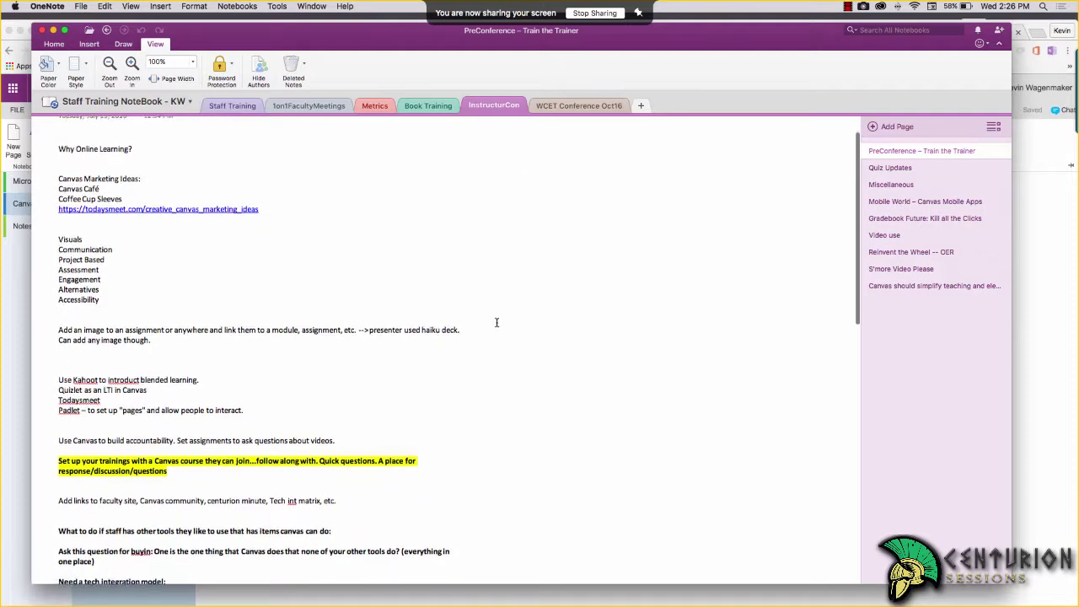
scroll(496, 320, up, 3)
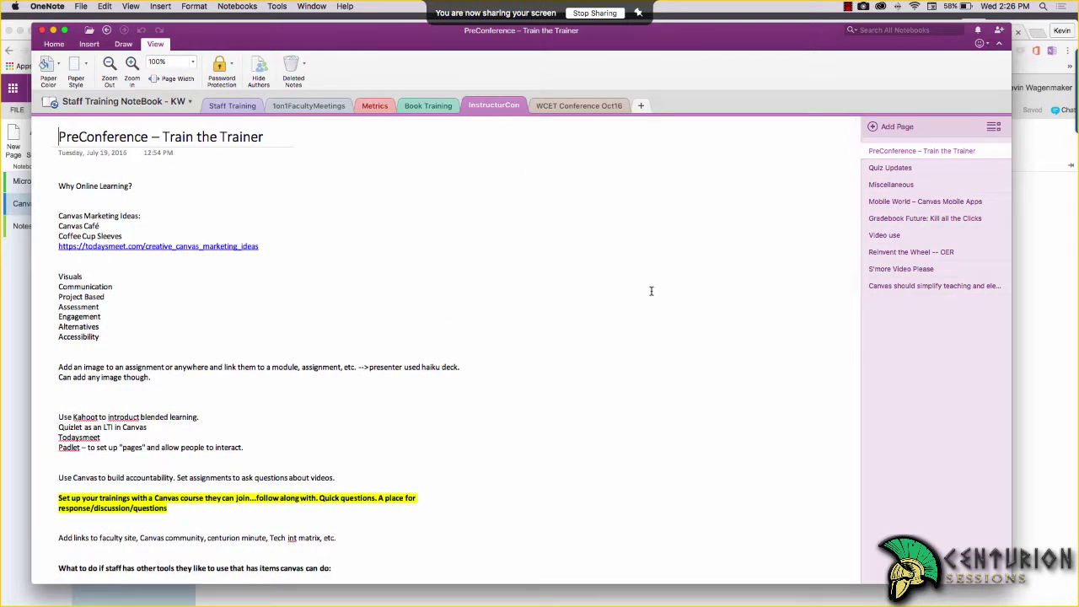
Browse the Quiz Updates, Miscellaneous and Mobile World pages, then open WCET Conference Oct16
click(907, 169)
click(901, 186)
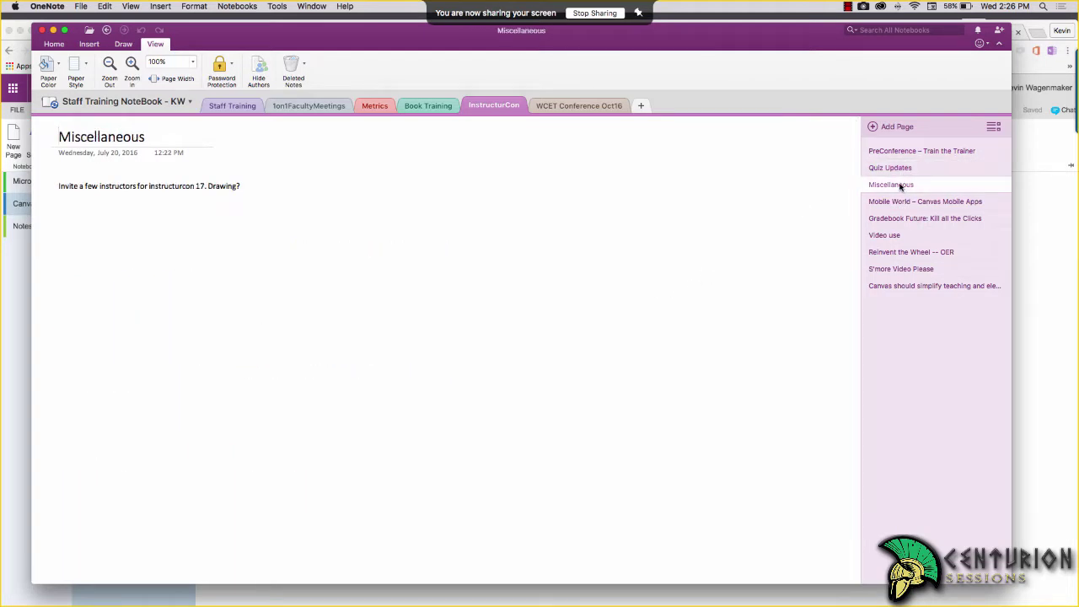
click(901, 204)
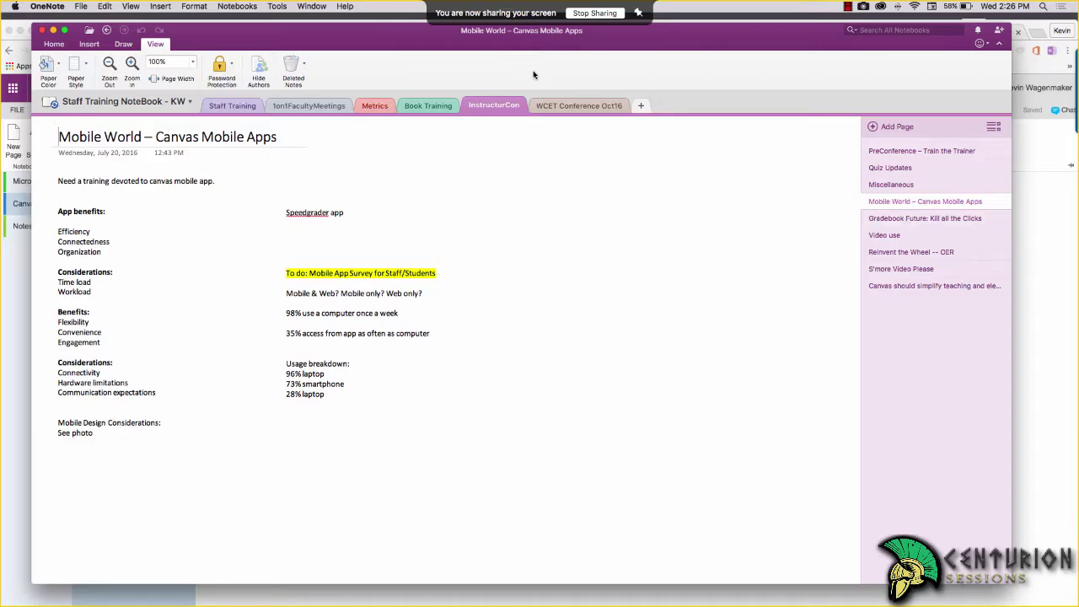
click(565, 105)
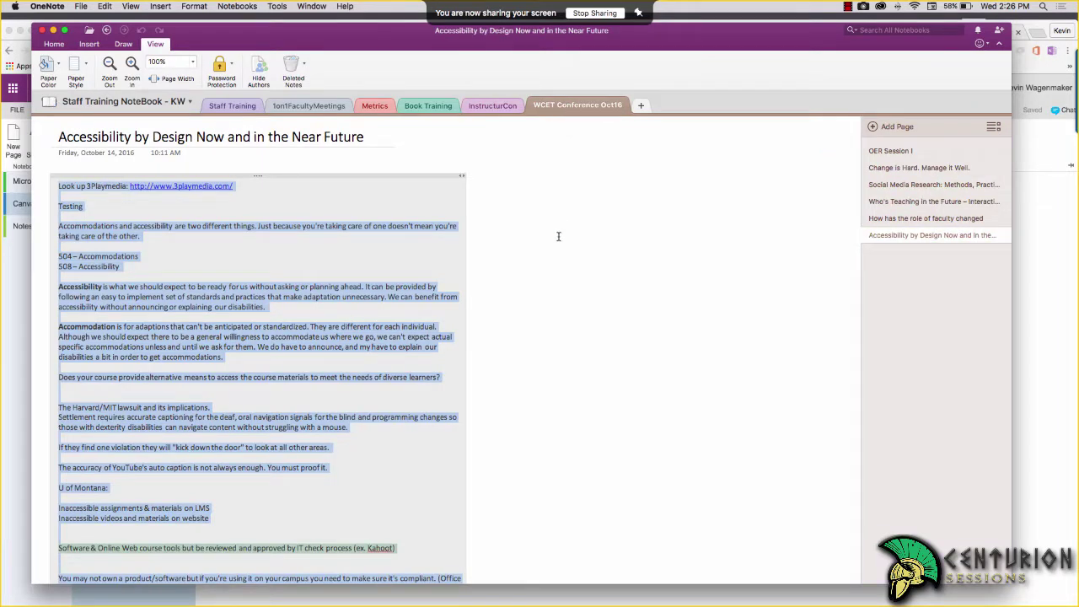
Scroll down through the Accessibility page's slide photos and bring up the iPhone mirror window
scroll(652, 346, down, 10)
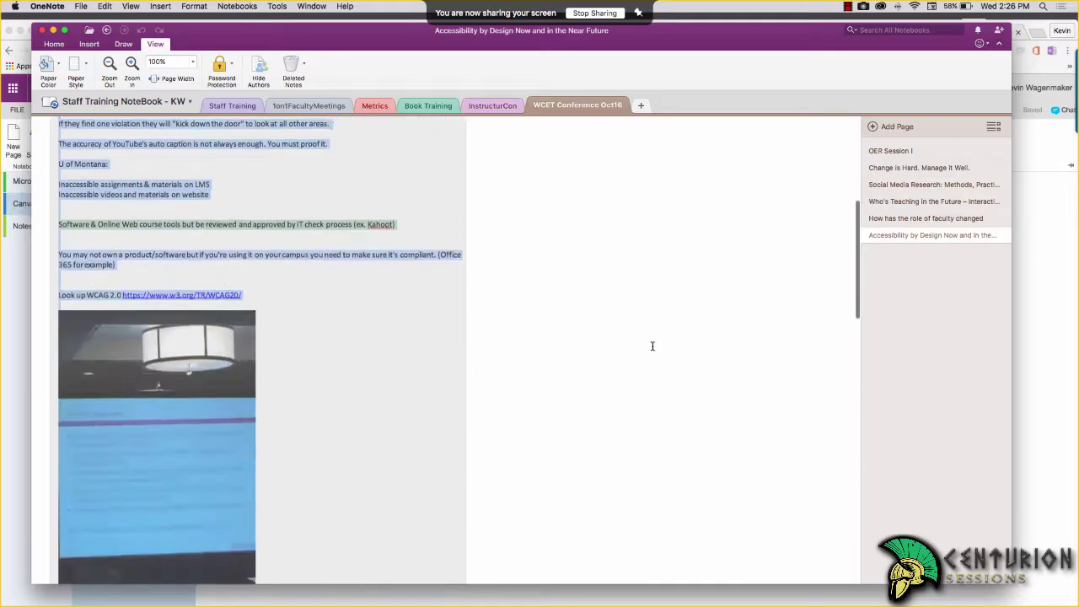
click(651, 346)
scroll(652, 346, down, 4)
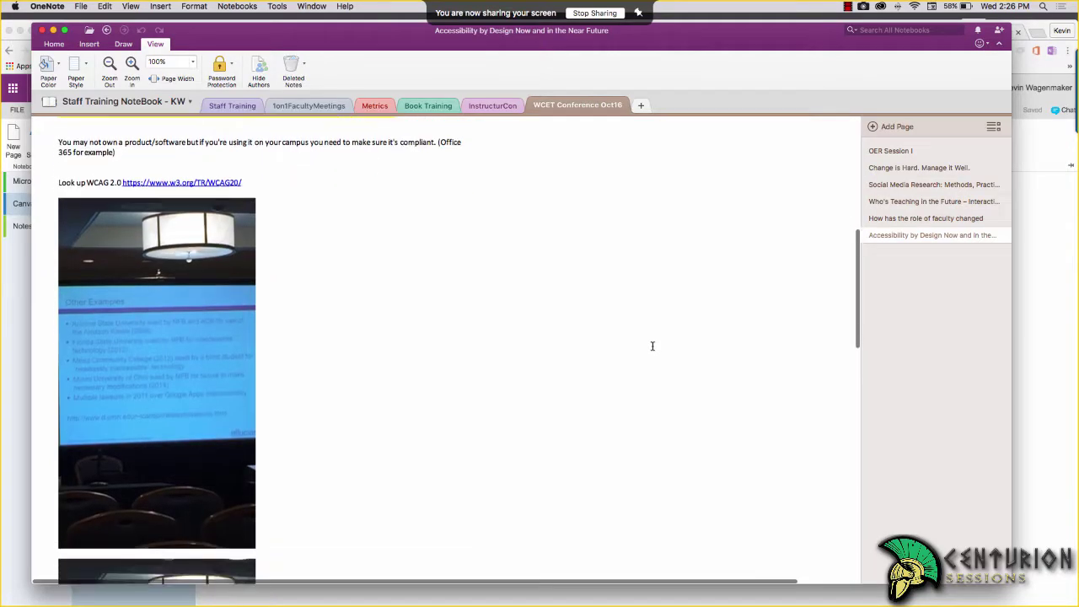
scroll(652, 346, down, 5)
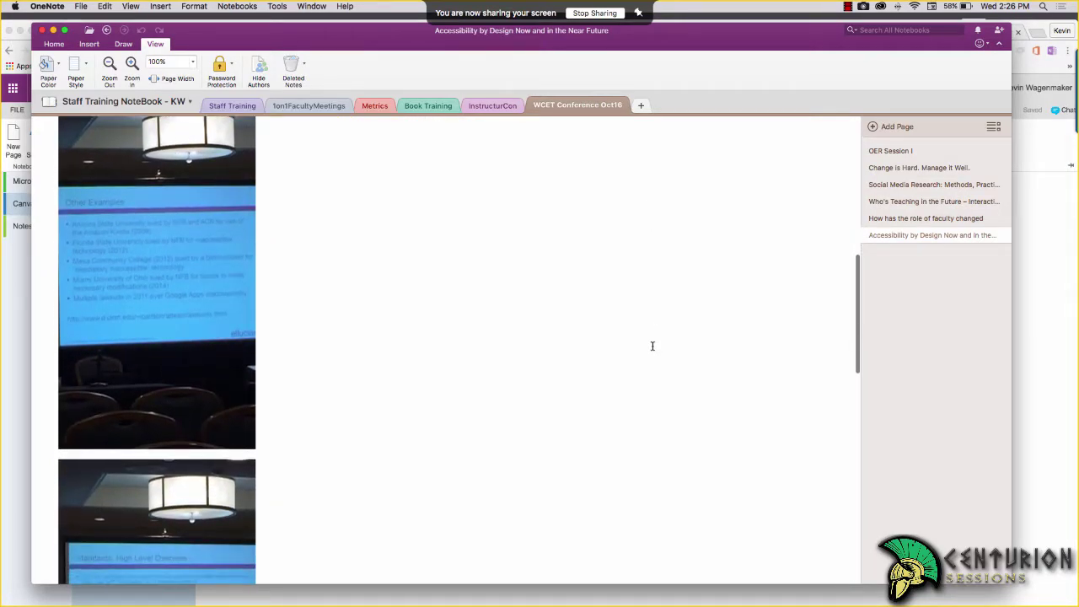
scroll(651, 345, down, 7)
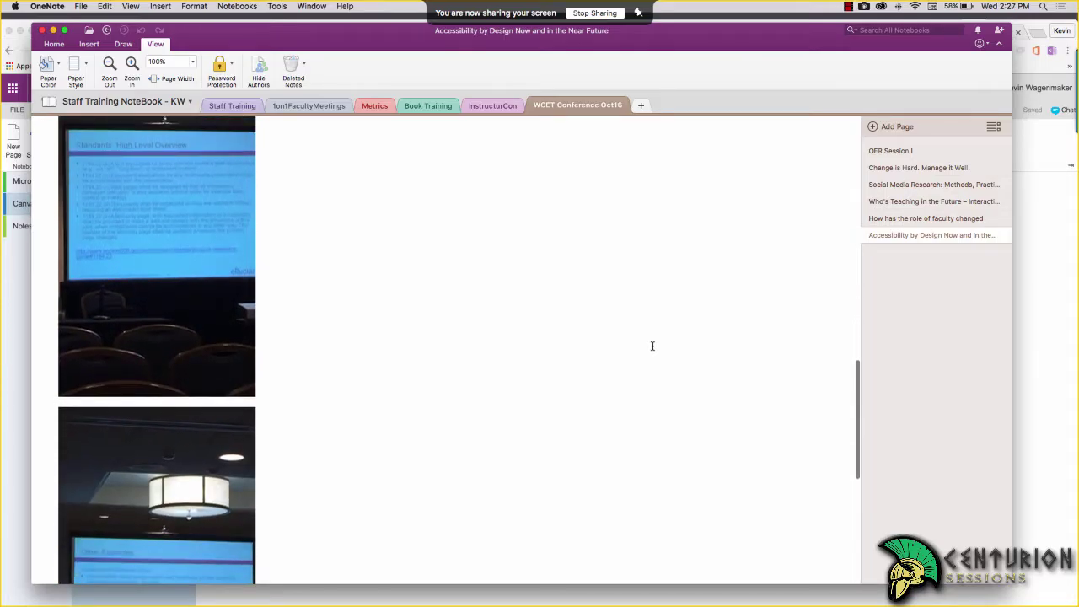
scroll(652, 346, down, 6)
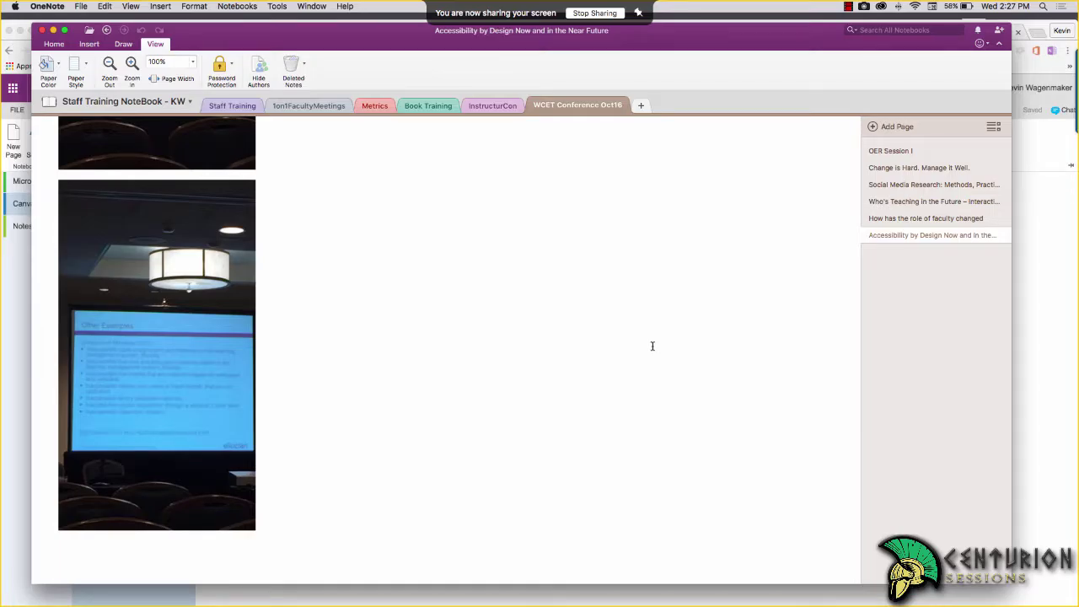
key(super+Tab)
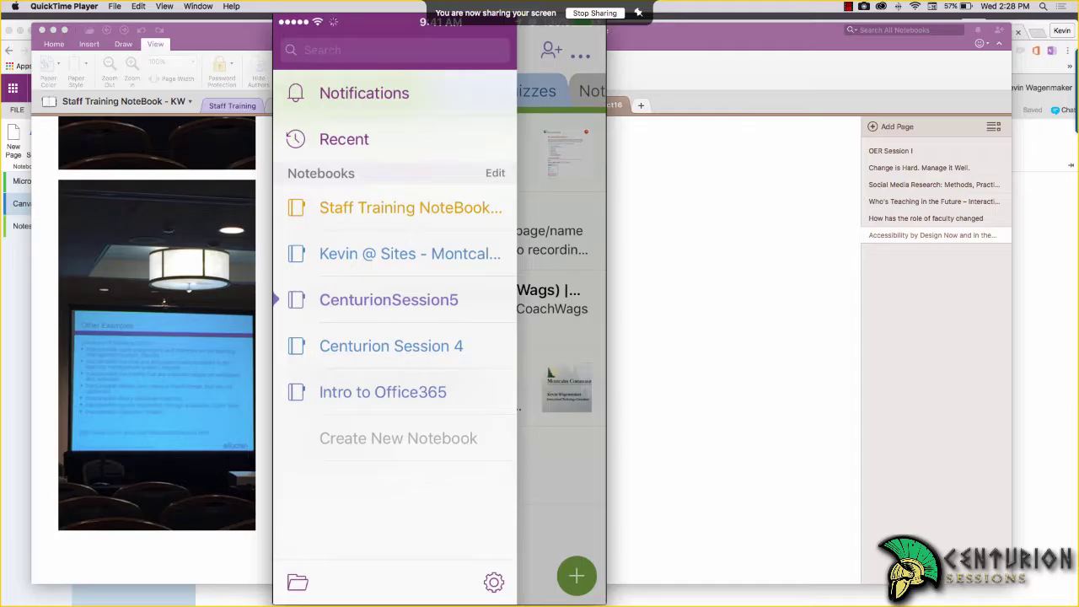
On the phone, open Staff Training NoteBook's Accessibility by Design page and scroll to its photos
click(411, 207)
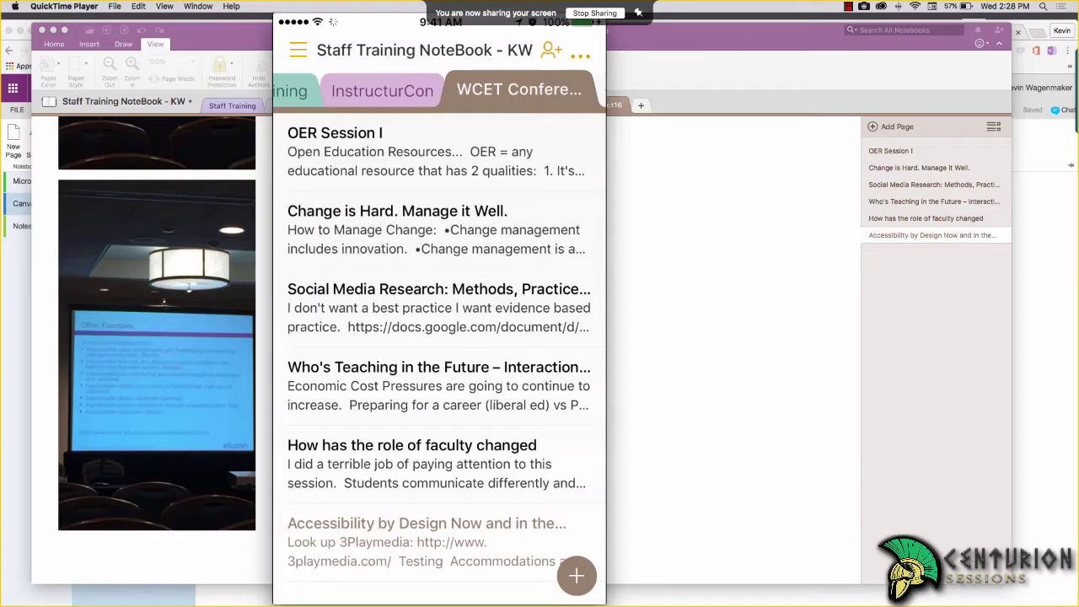
scroll(438, 337, down, 1)
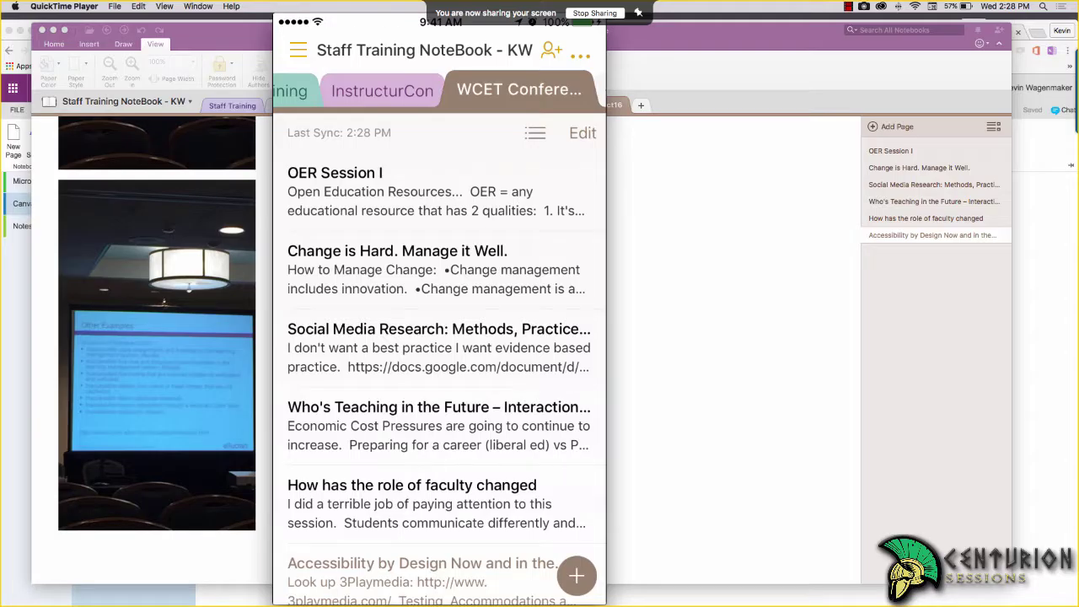
scroll(439, 338, down, 2)
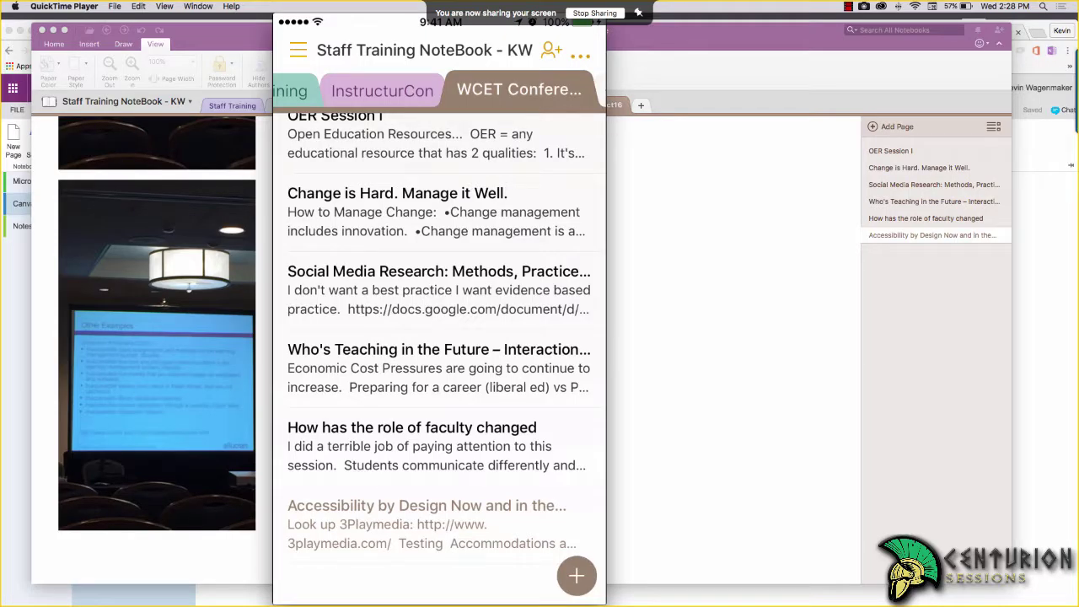
click(431, 524)
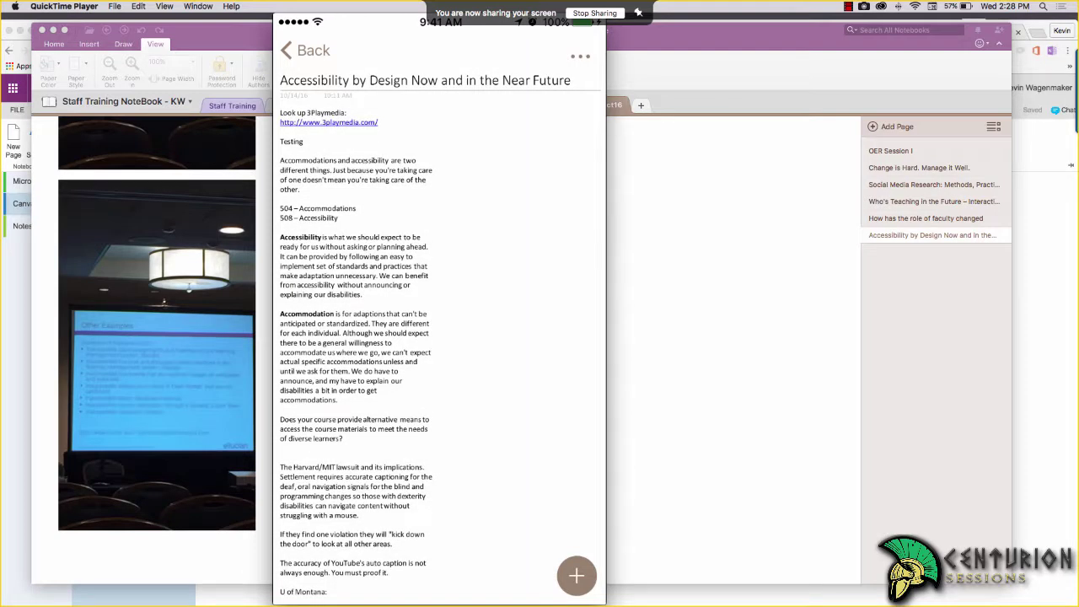
scroll(439, 337, down, 10)
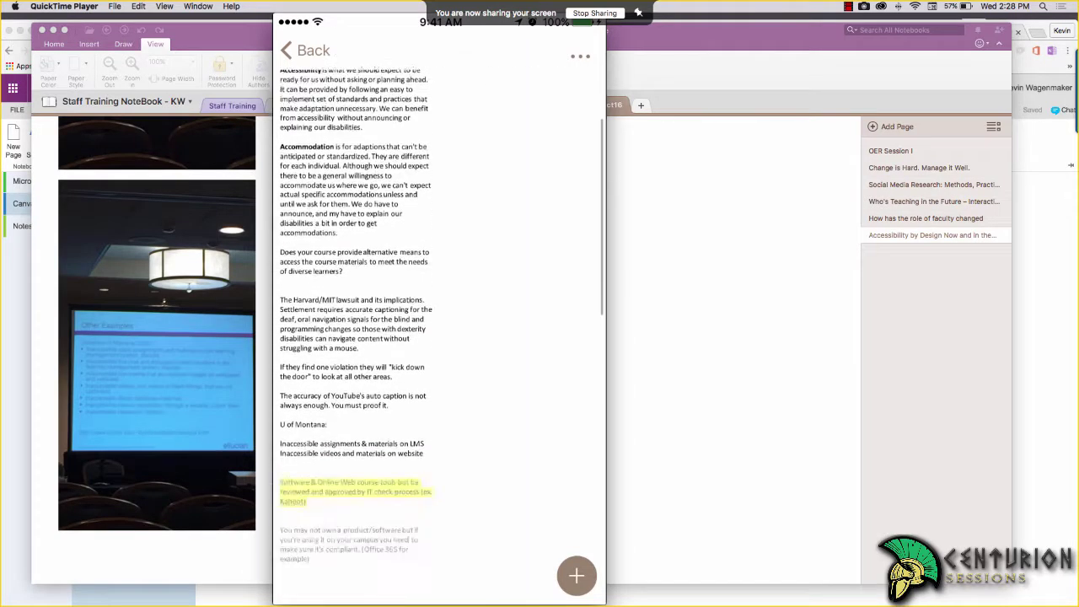
scroll(438, 337, down, 5)
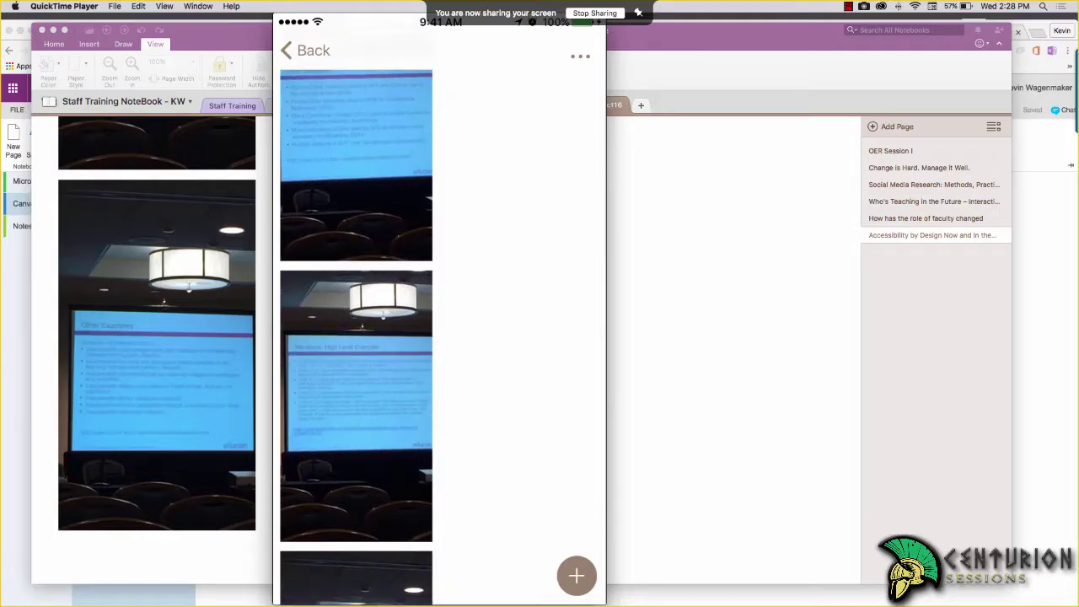
scroll(438, 337, down, 3)
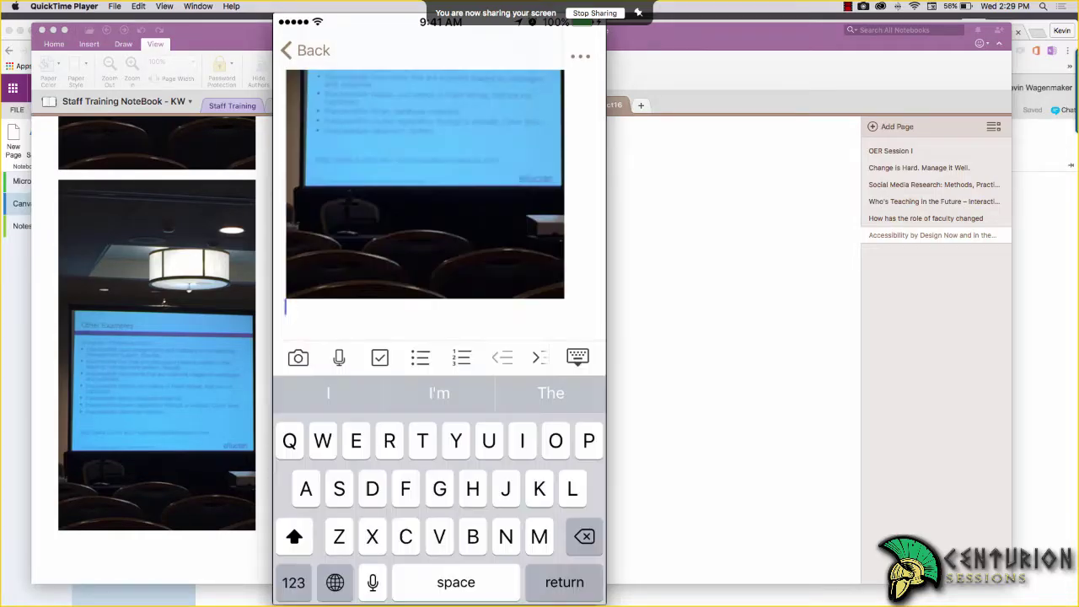
Take a new photo below the last one, accept it, and close the phone mirror
click(288, 316)
click(298, 357)
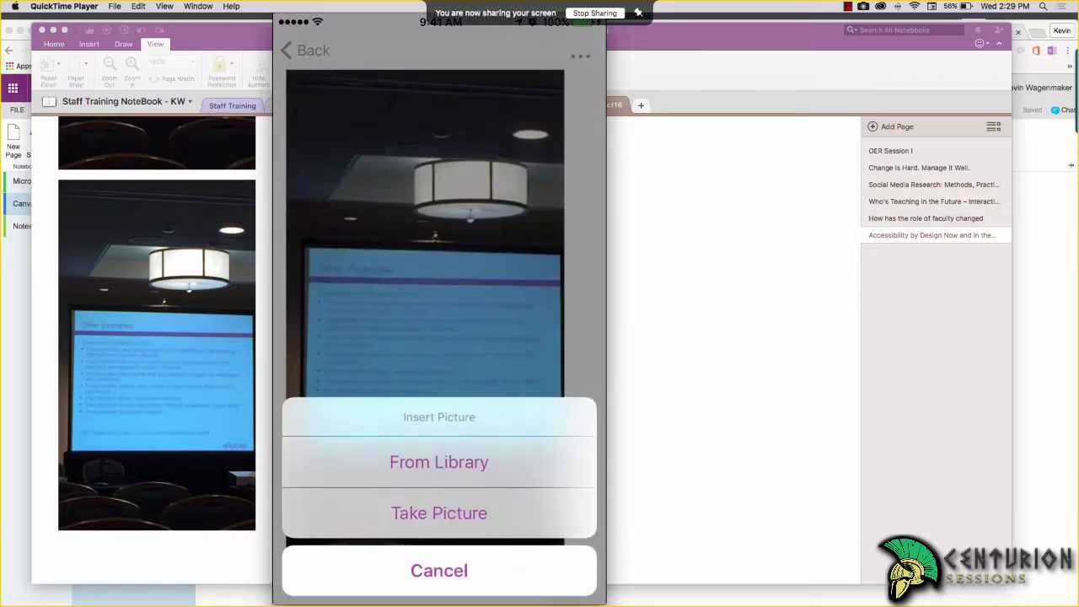
click(438, 513)
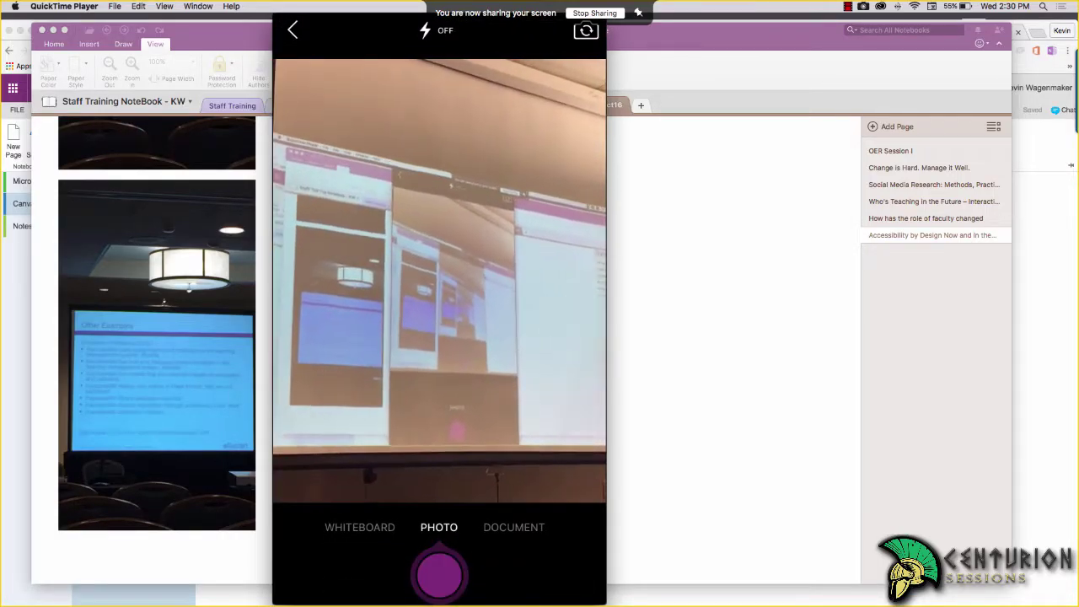
click(439, 576)
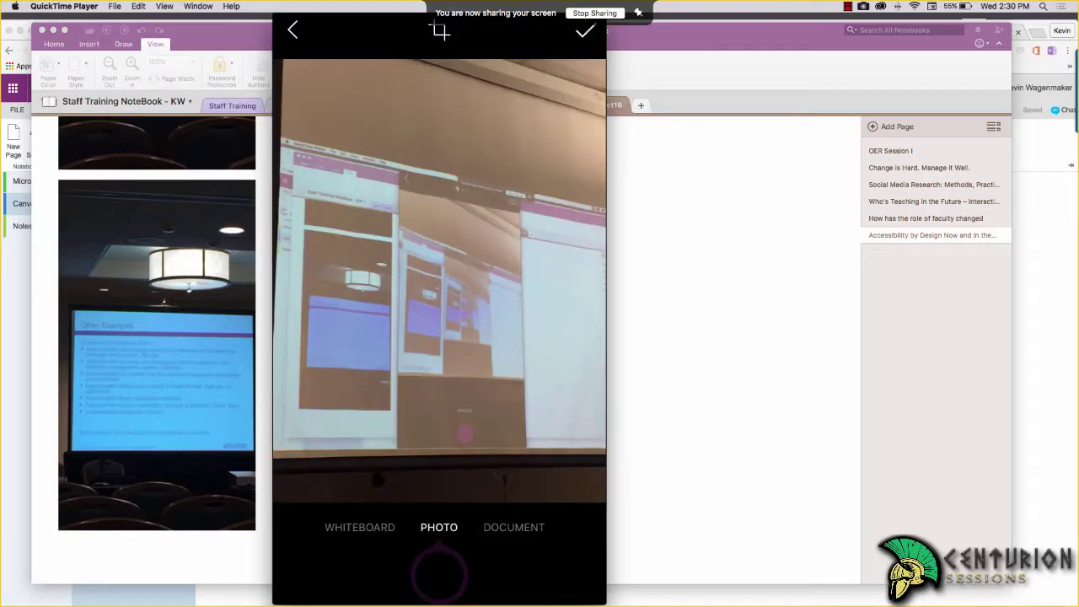
click(584, 31)
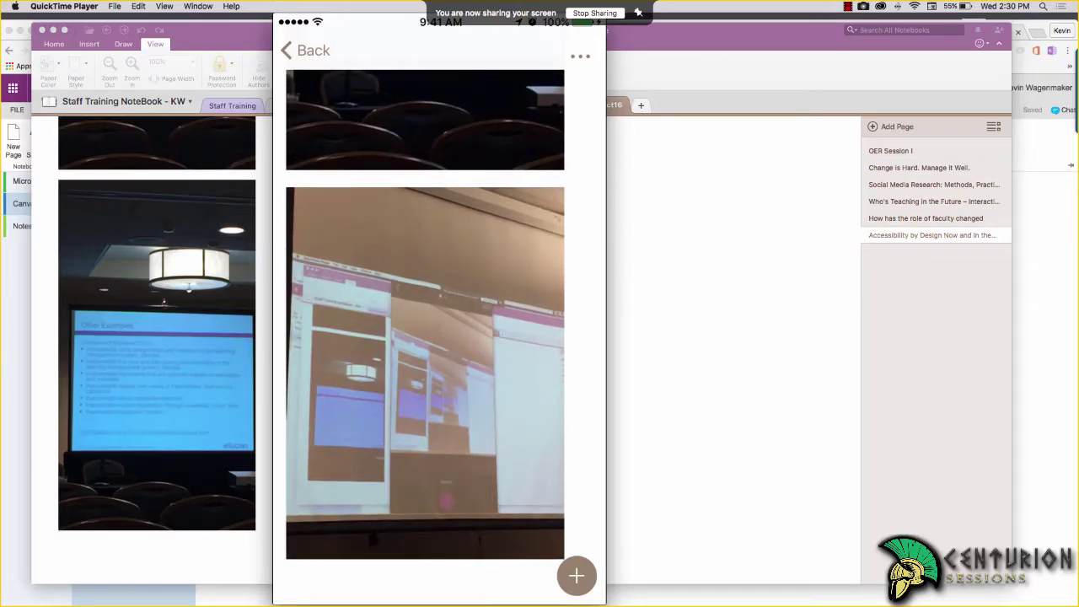
mouse_move(442, 226)
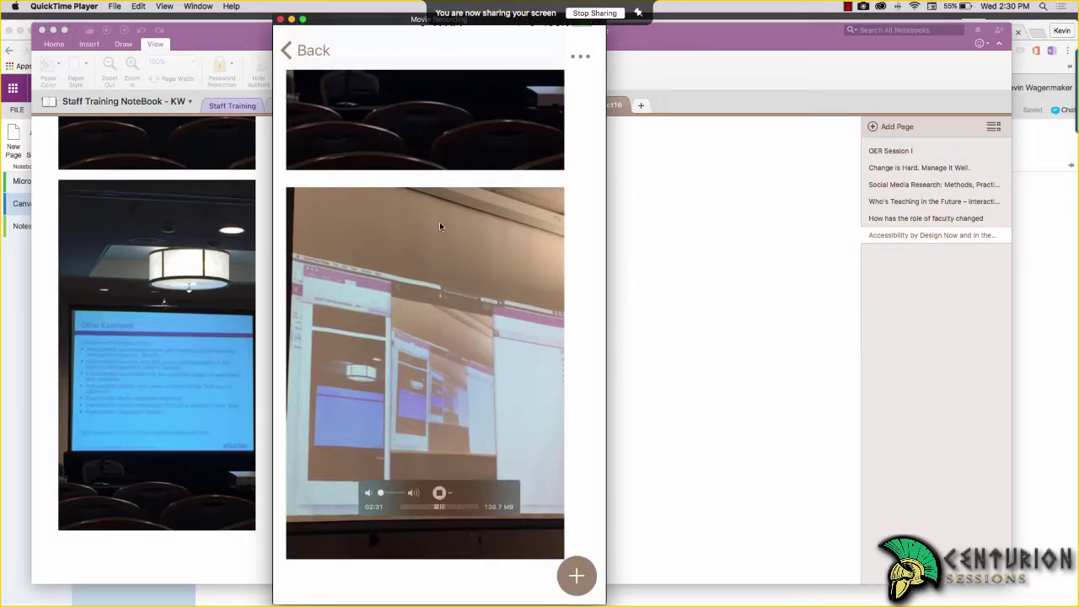
click(439, 493)
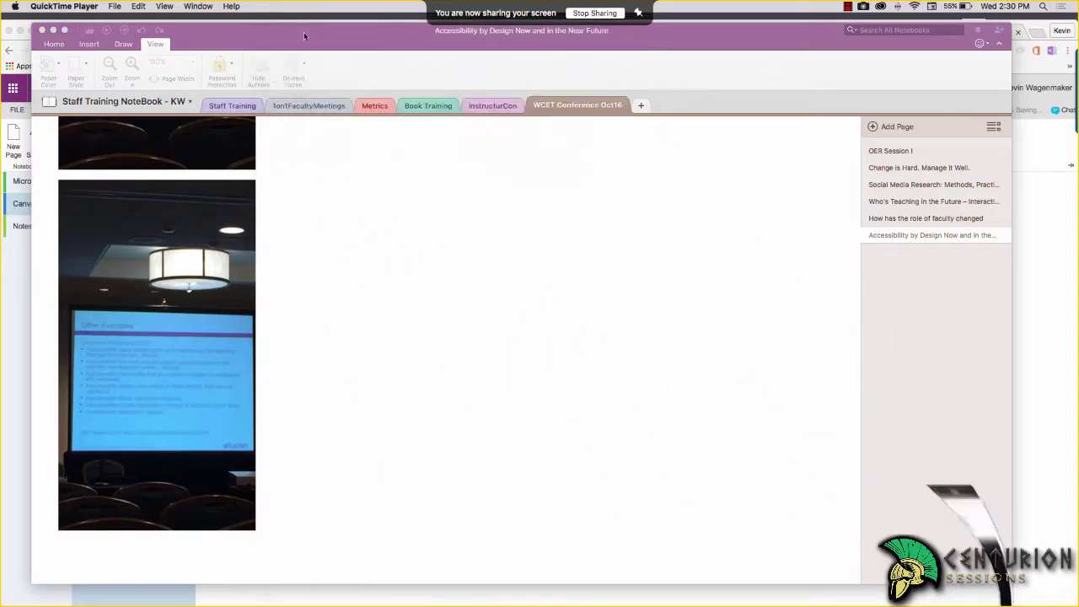
Review the Accessibility page photos in desktop OneNote, then bring OneNote Online in Chrome forward
scroll(436, 351, down, 5)
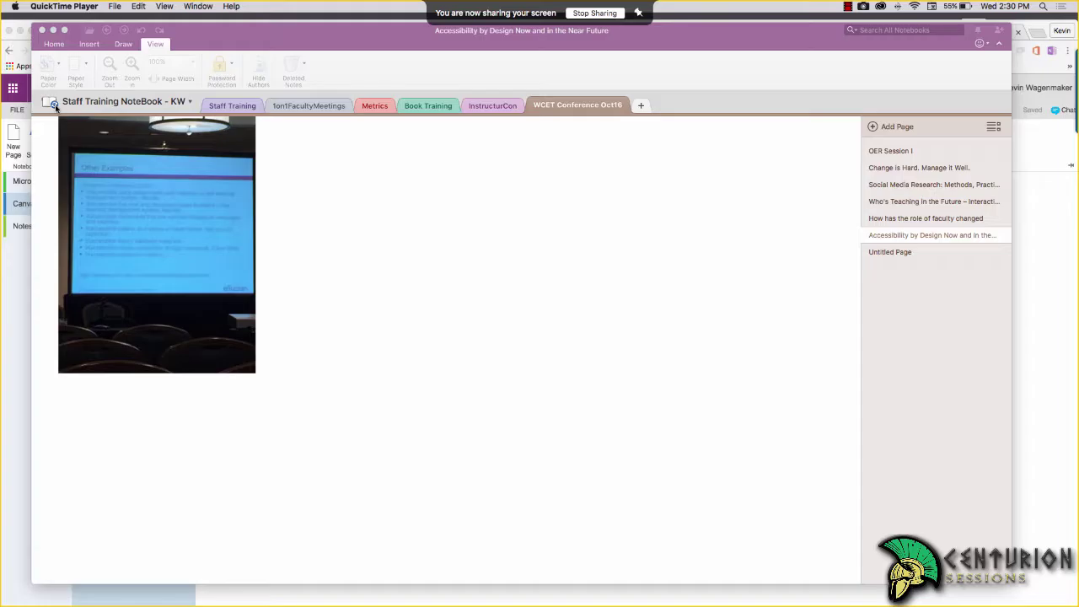
scroll(269, 394, down, 1)
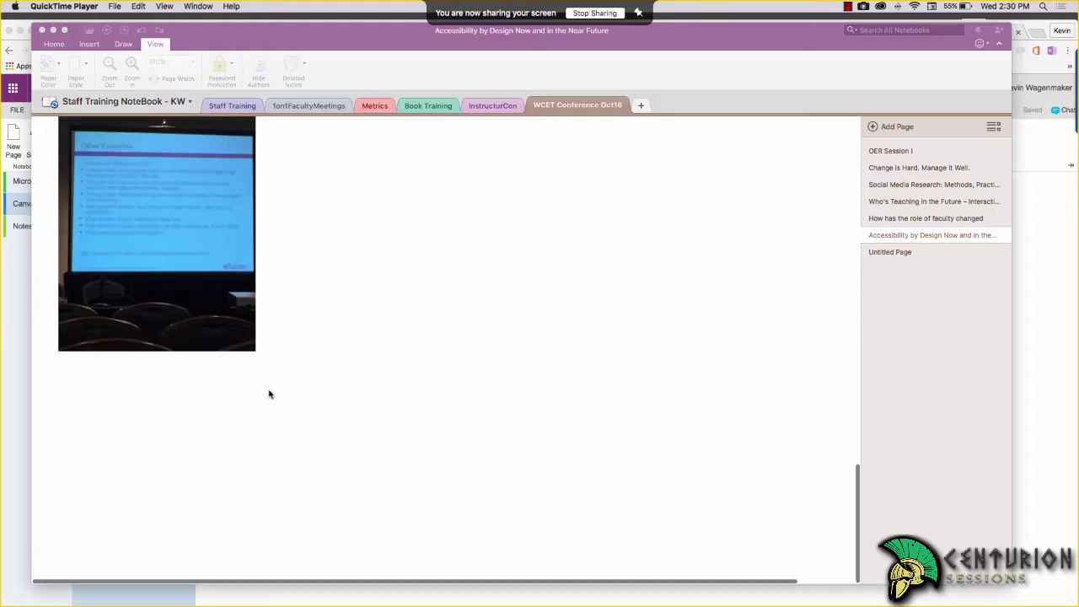
scroll(270, 394, up, 2)
scroll(270, 394, up, 15)
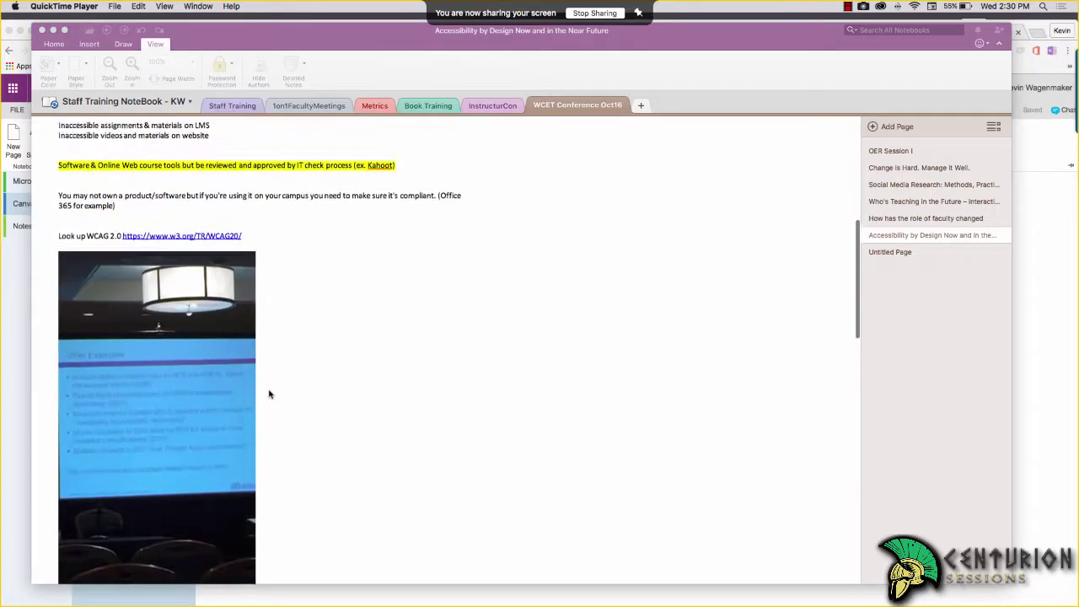
scroll(270, 393, down, 15)
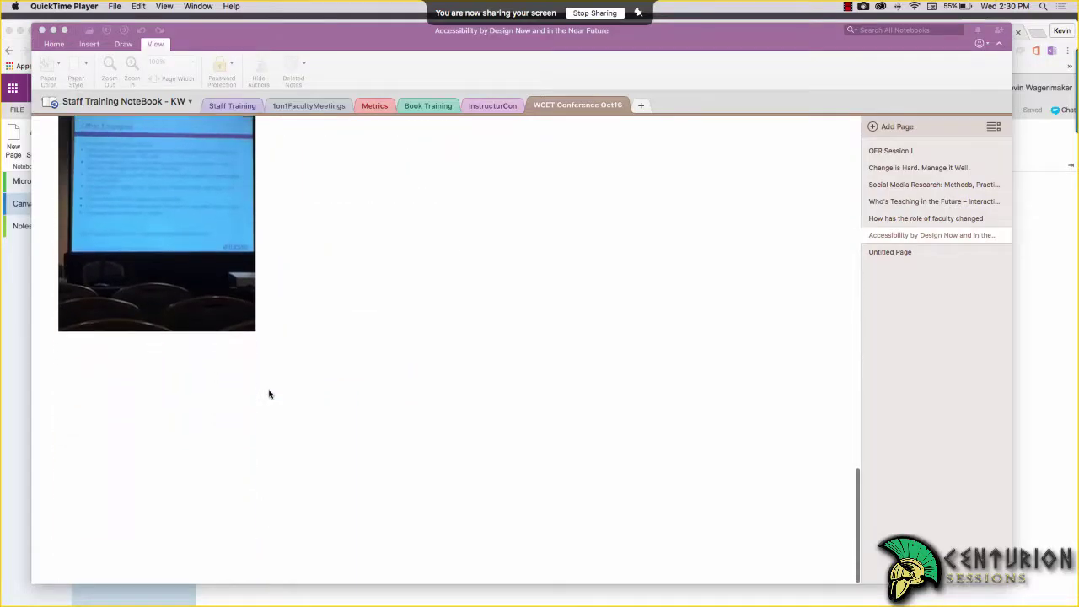
scroll(270, 393, up, 1)
click(27, 349)
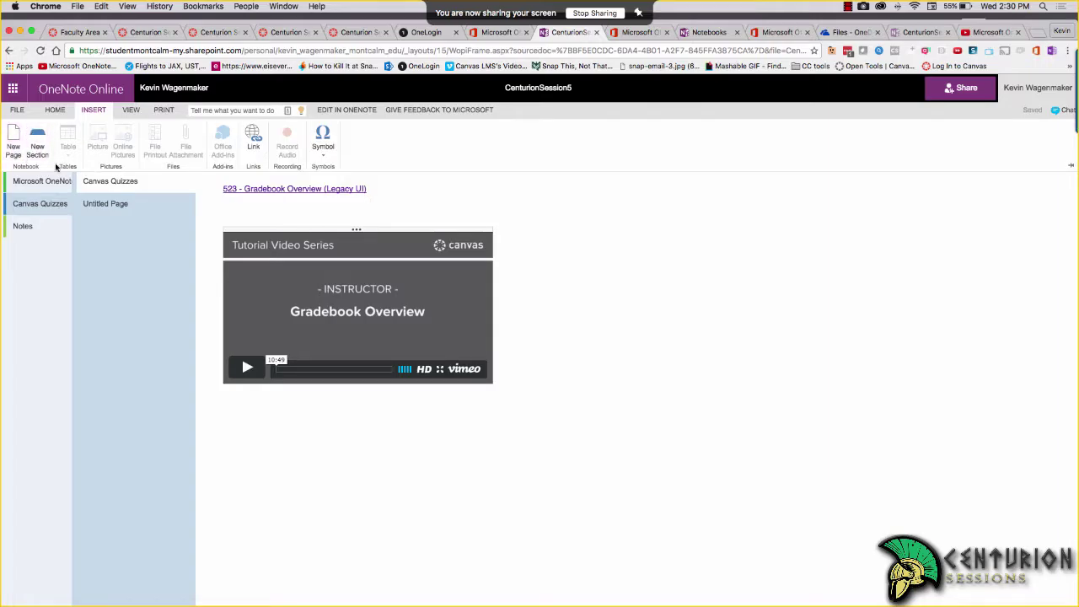
In OneNote Online, open Staff Training NoteBook's WCET Conference section and Accessibility by Design page
click(49, 305)
click(35, 139)
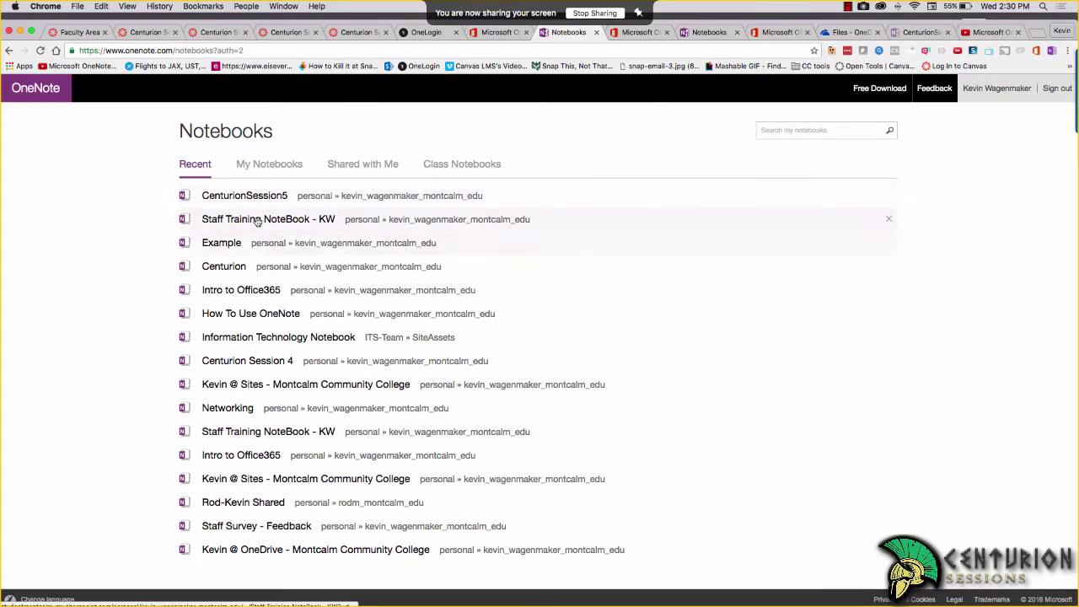
click(258, 220)
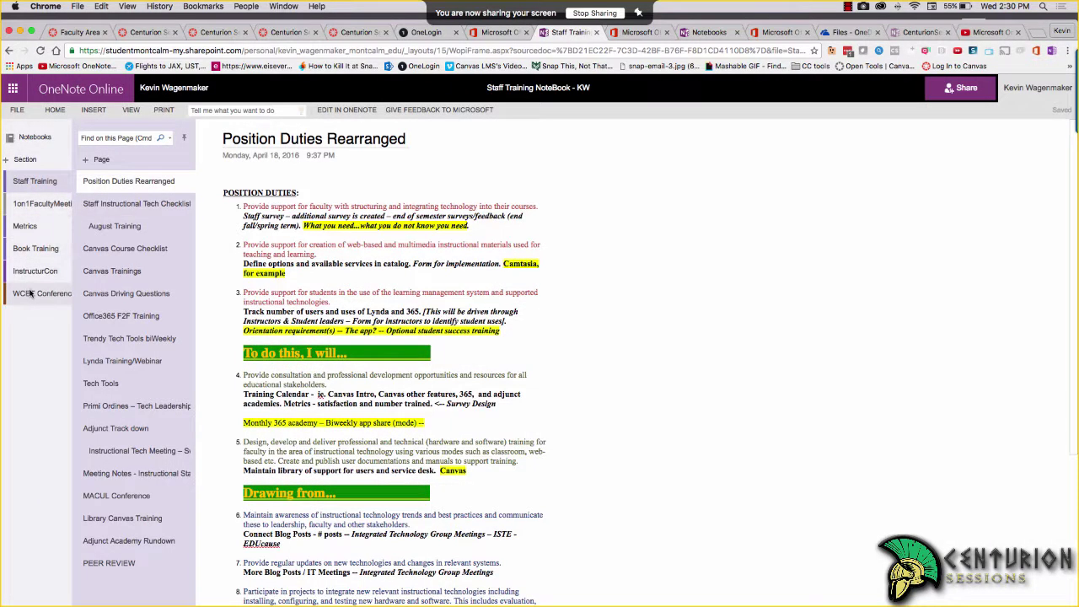
click(30, 293)
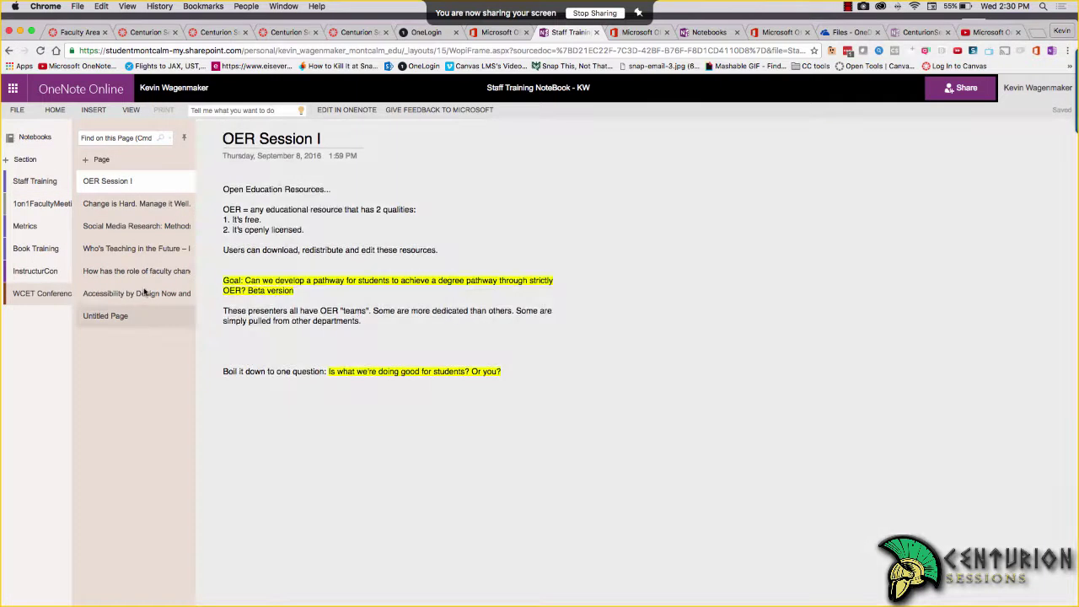
click(145, 293)
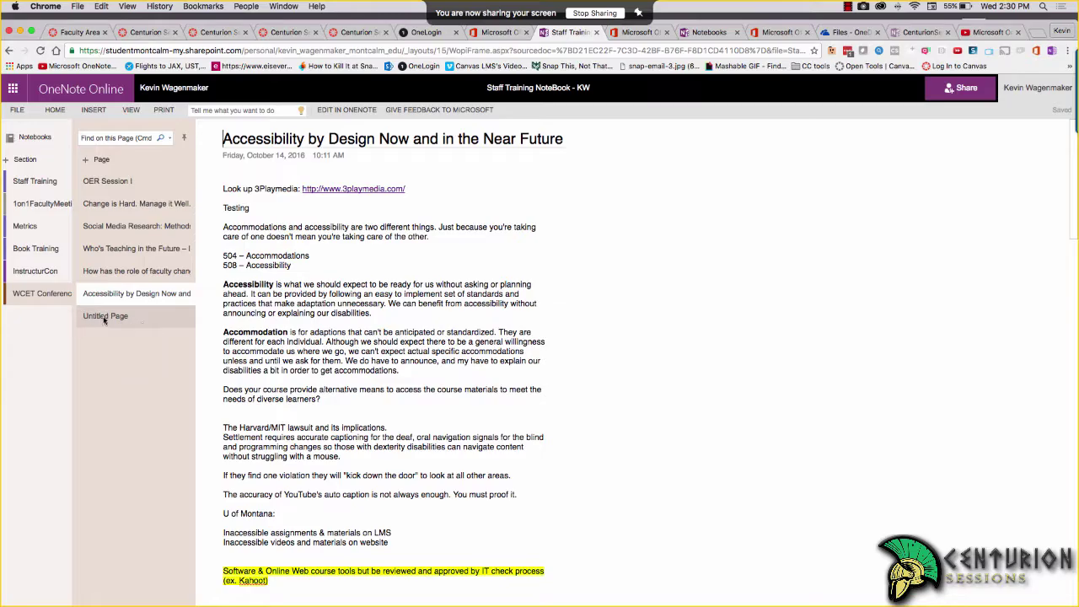
Check the Untitled Page, return to the Accessibility page's synced photos, then switch to desktop OneNote
click(105, 317)
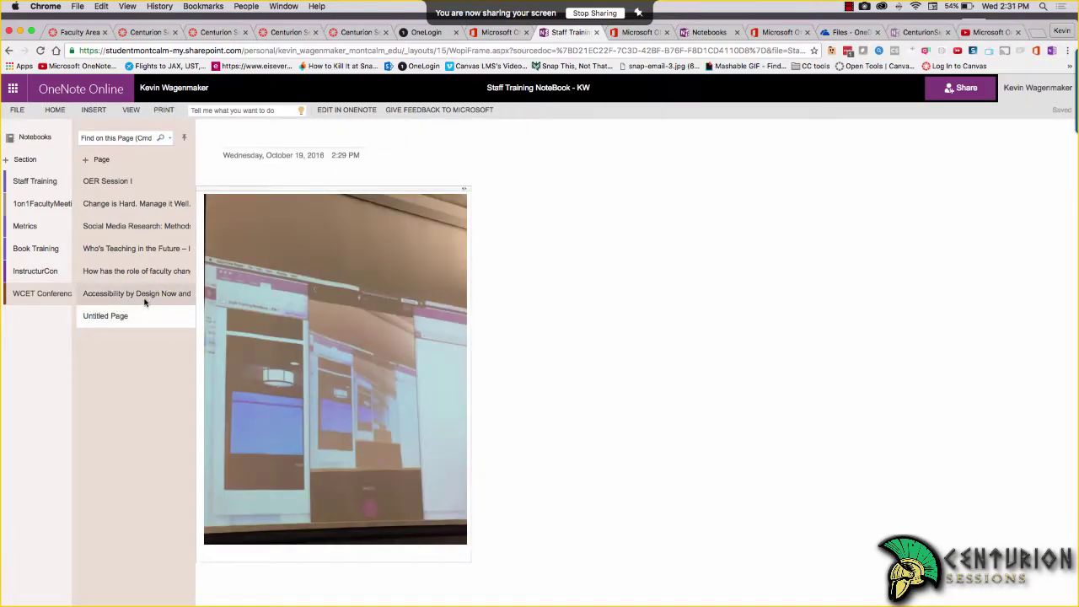
click(144, 300)
scroll(539, 363, down, 10)
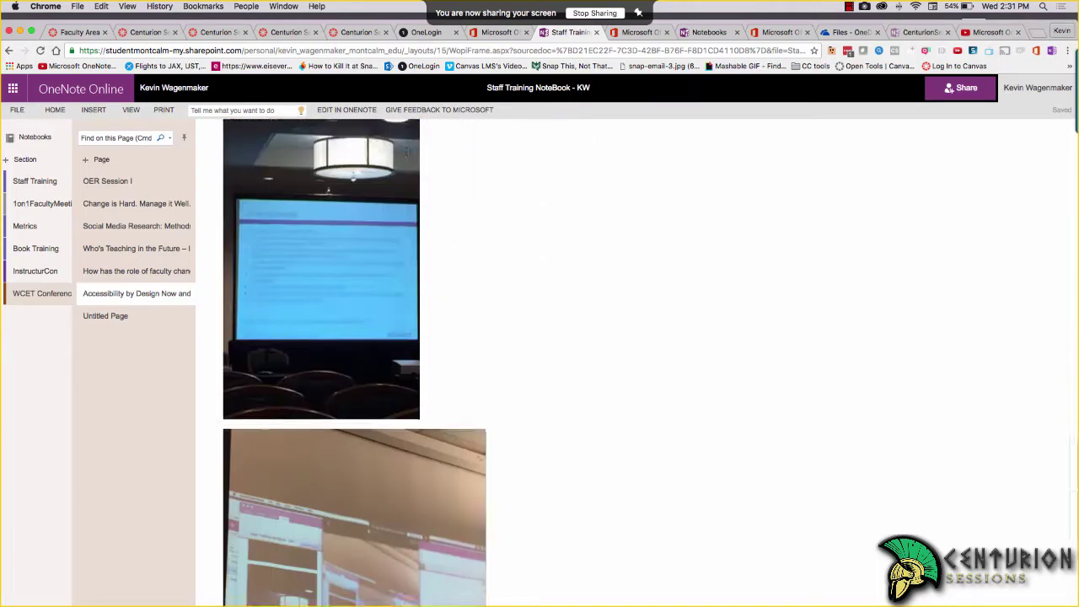
scroll(406, 392, down, 5)
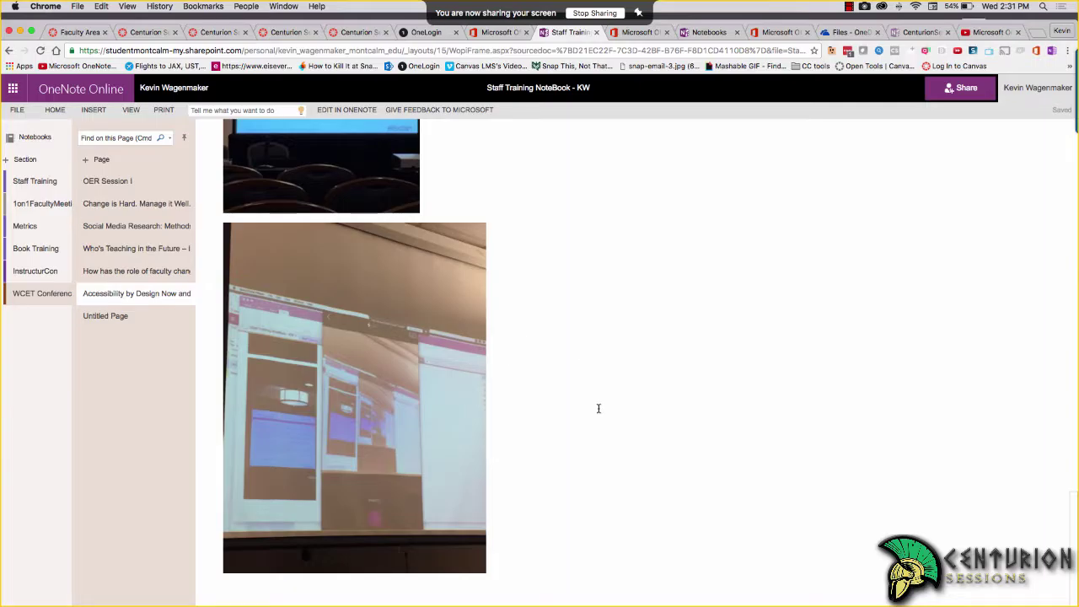
scroll(598, 408, up, 10)
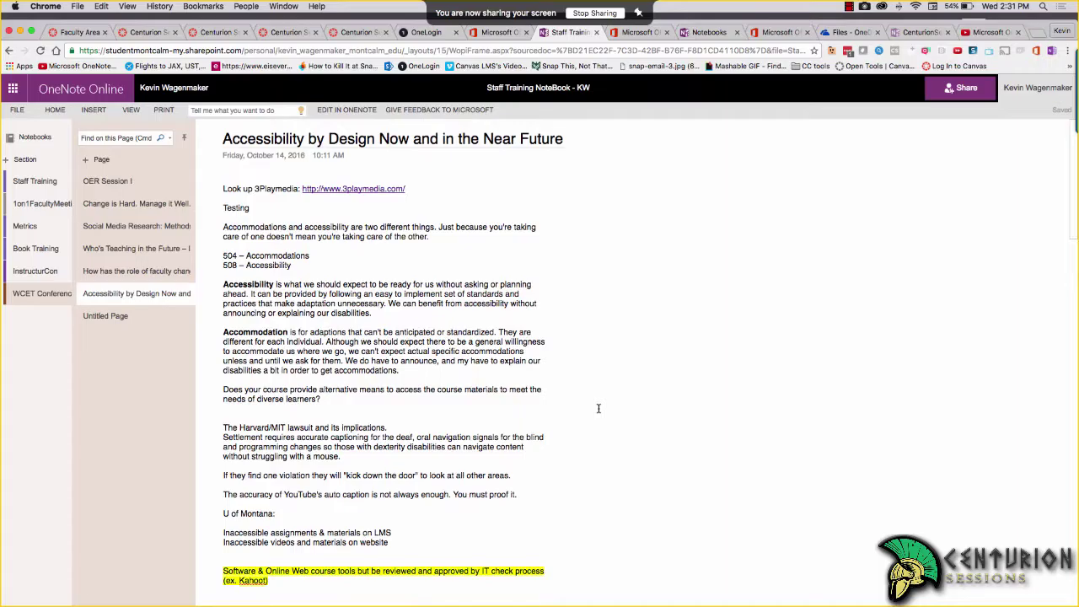
key(super+Tab)
key(super+Tab)
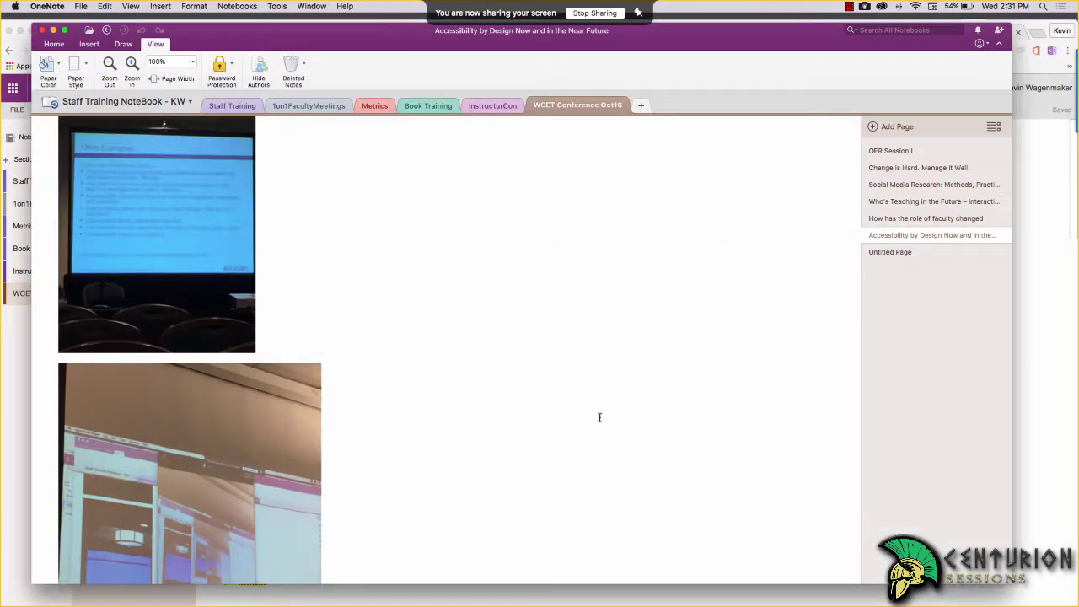
Type 'More notes.' below the second photo, then scroll back to the top of the page
scroll(468, 388, down, 5)
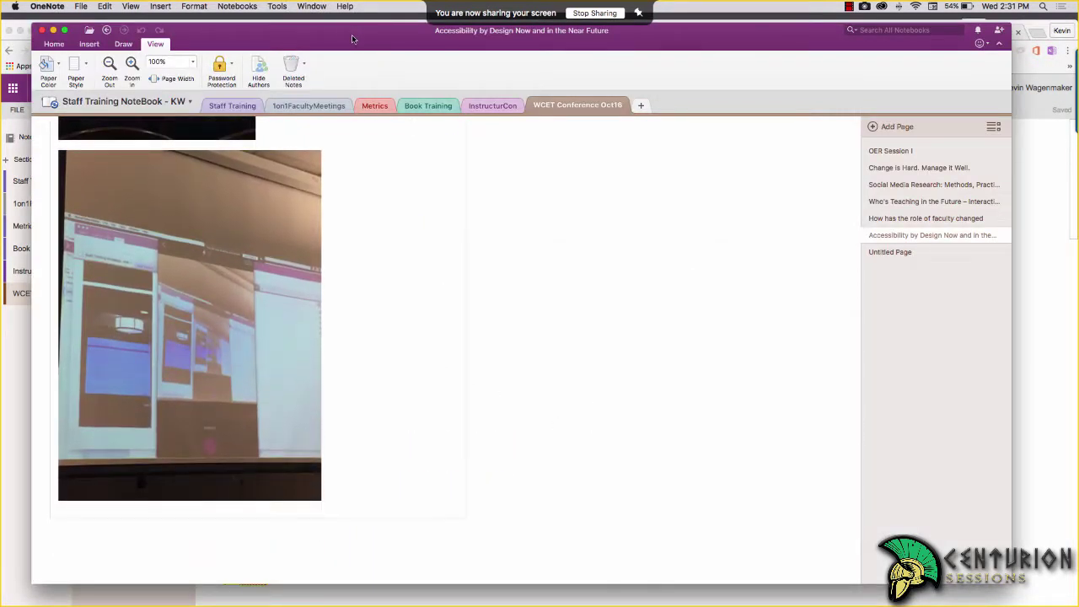
drag(352, 39, 369, 41)
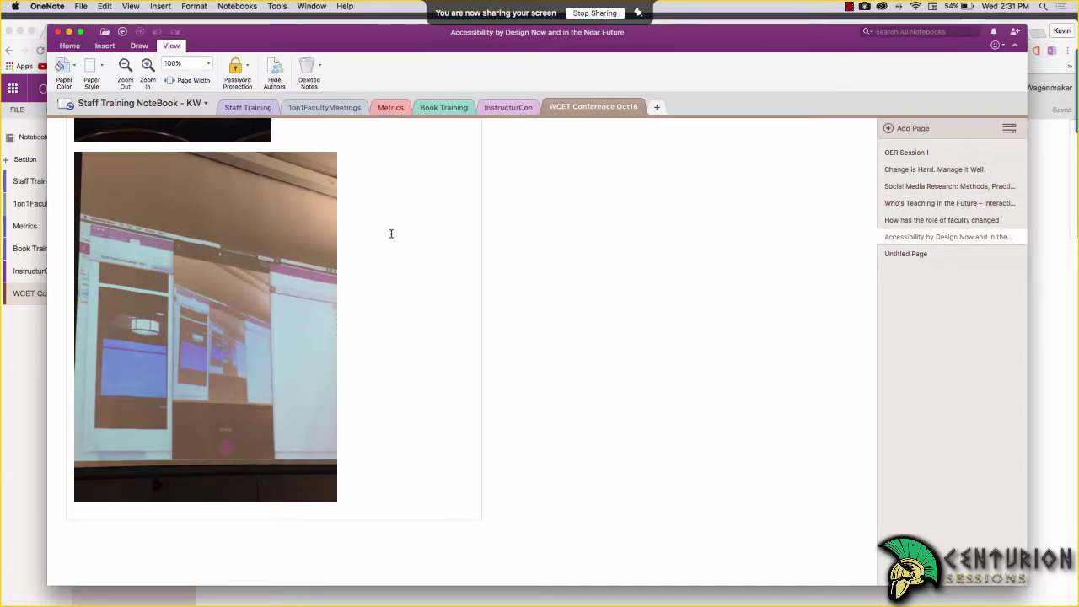
scroll(363, 481, up, 1)
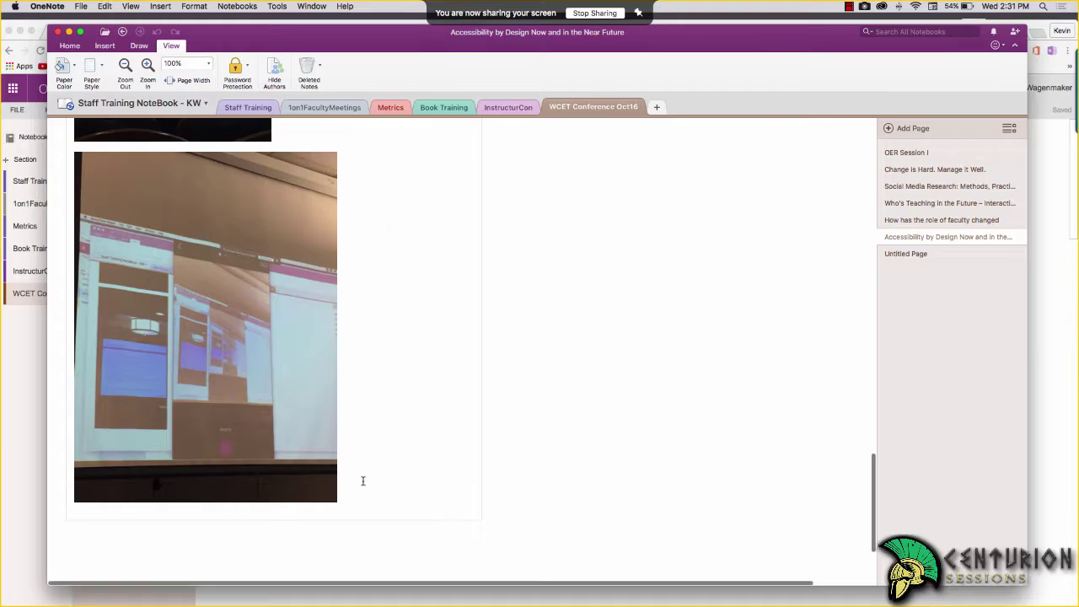
scroll(363, 481, up, 5)
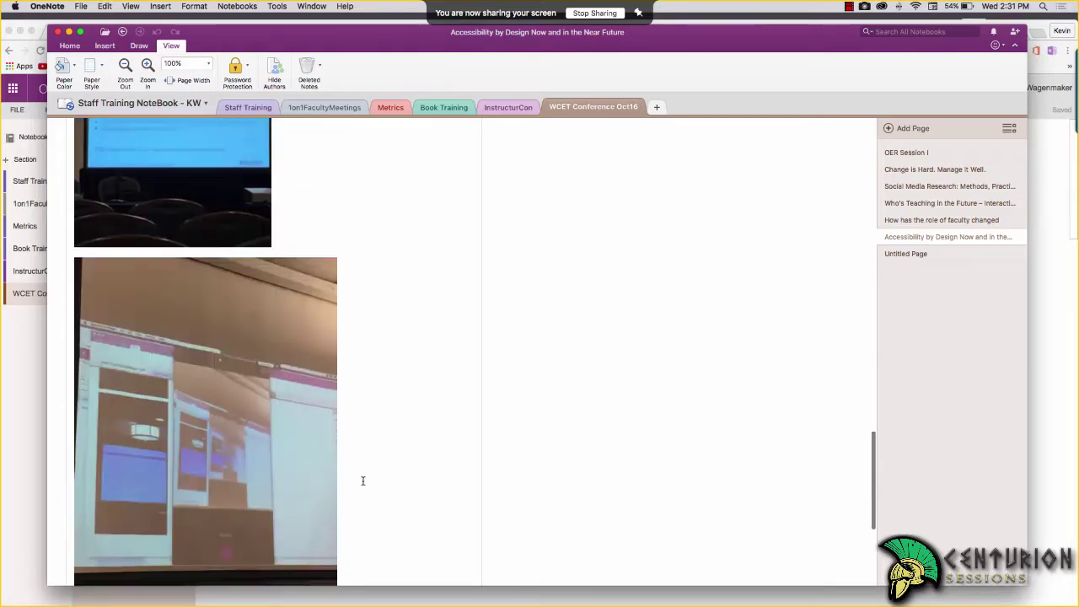
scroll(364, 481, down, 5)
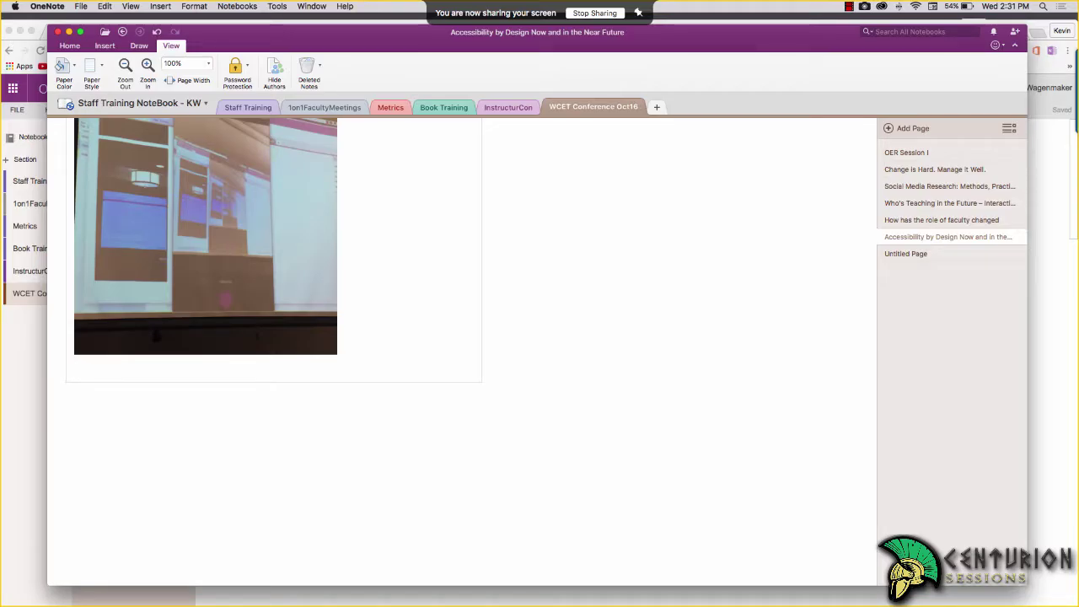
text(More notes.)
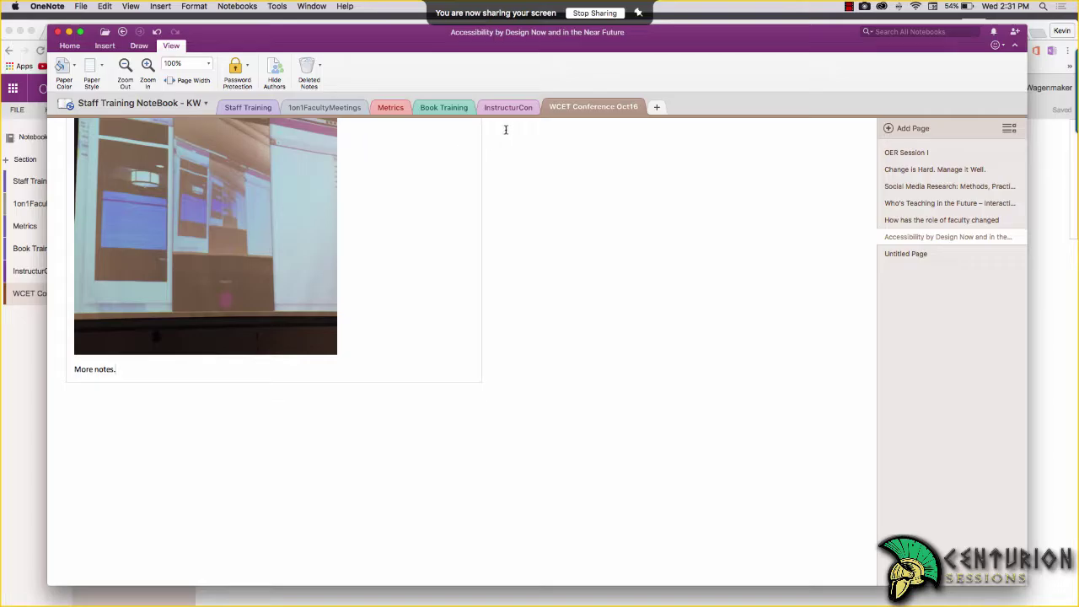
scroll(494, 372, up, 10)
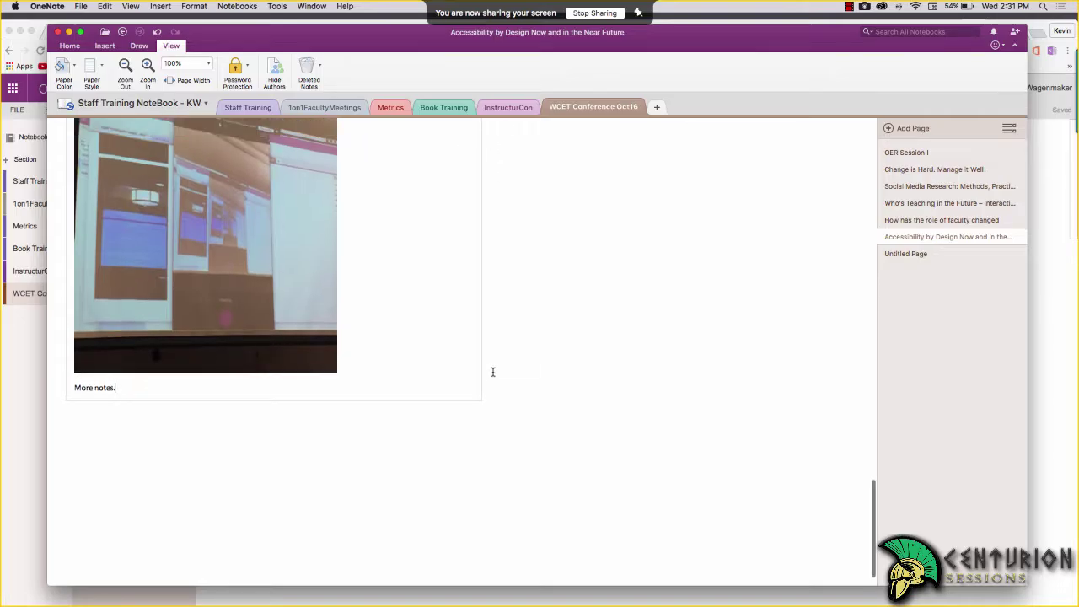
scroll(493, 372, up, 15)
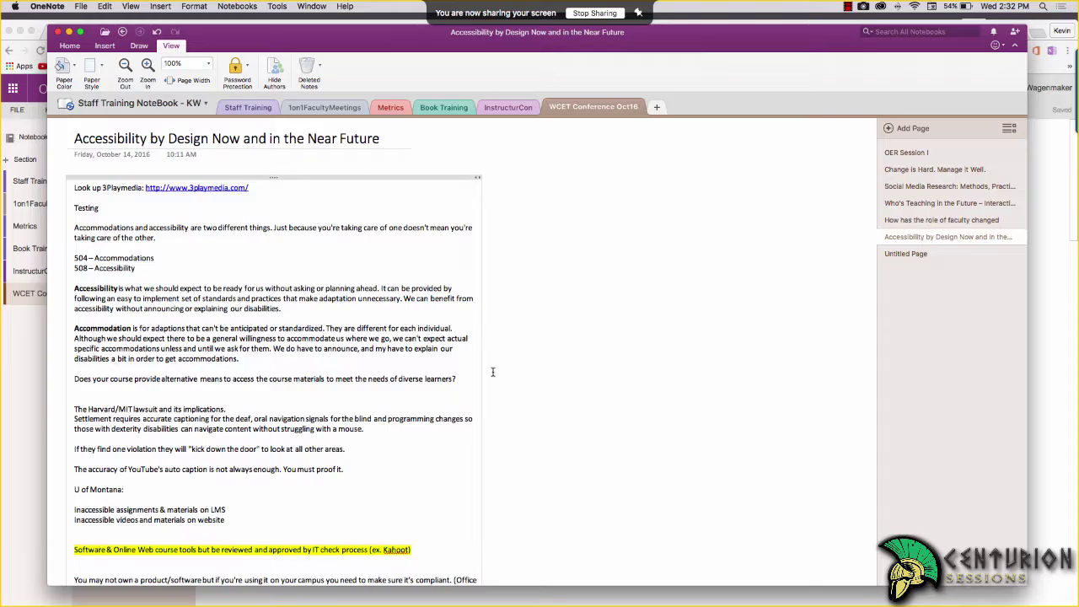
scroll(302, 309, up, 2)
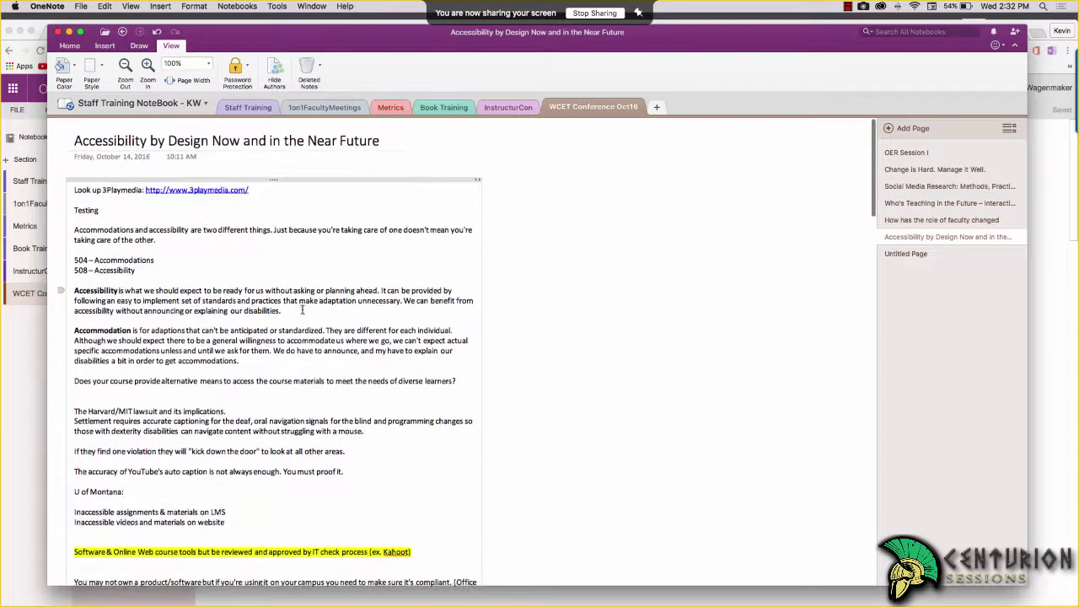
Recheck the Accessibility page in OneNote Online, view the mirrored iPhone OneNote screen, then close the mirror
click(24, 368)
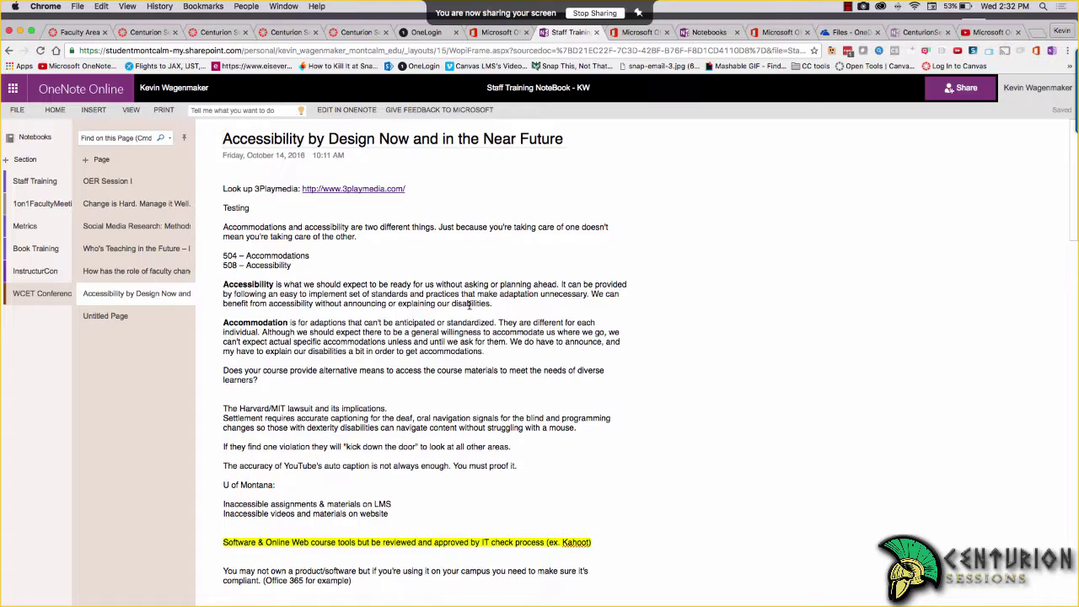
mouse_move(716, 602)
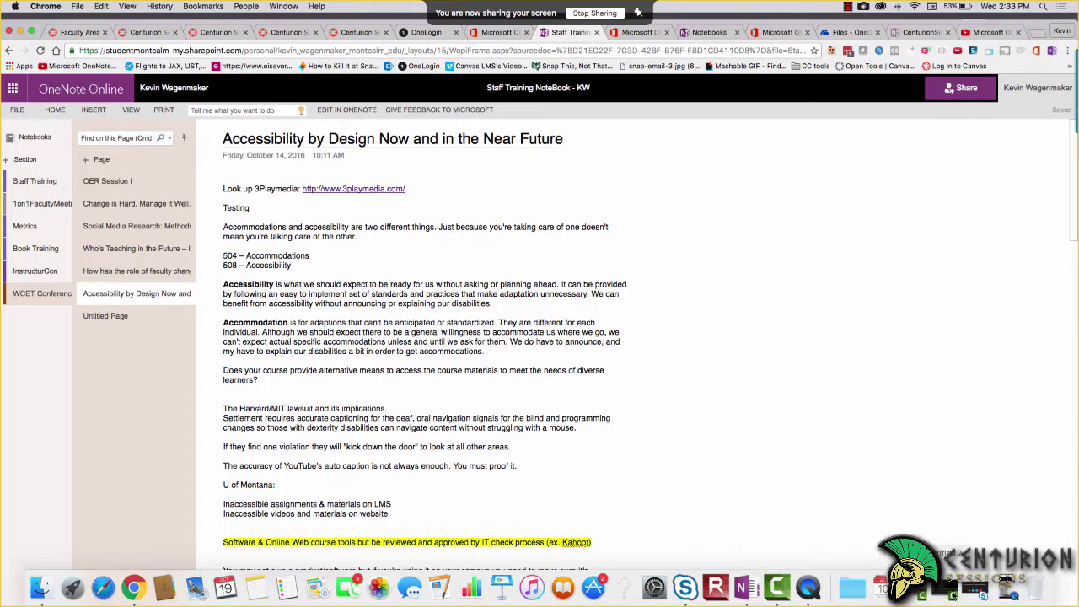
click(1008, 589)
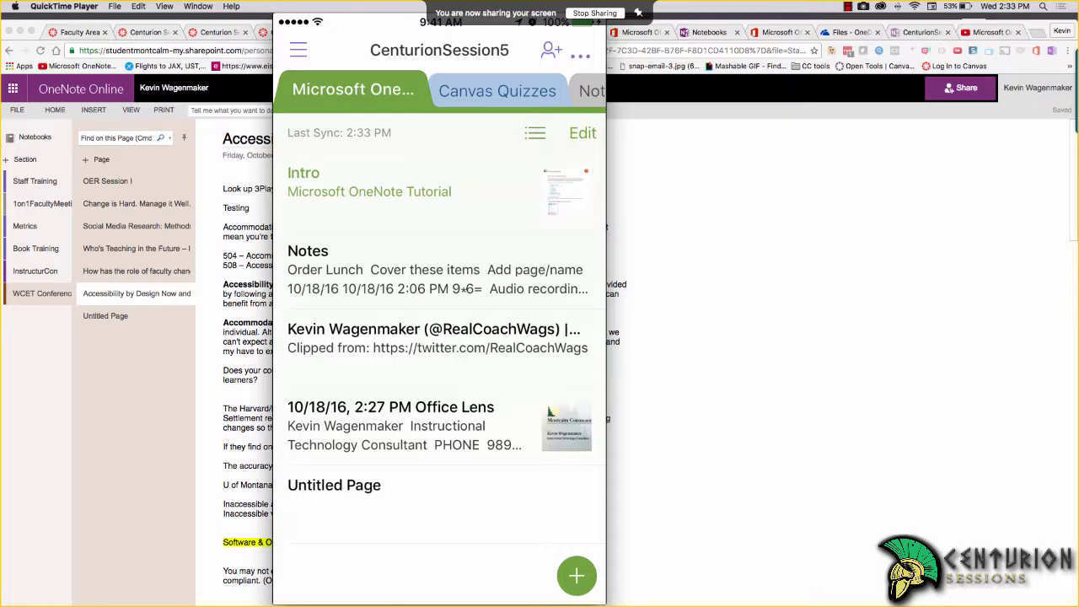
click(148, 32)
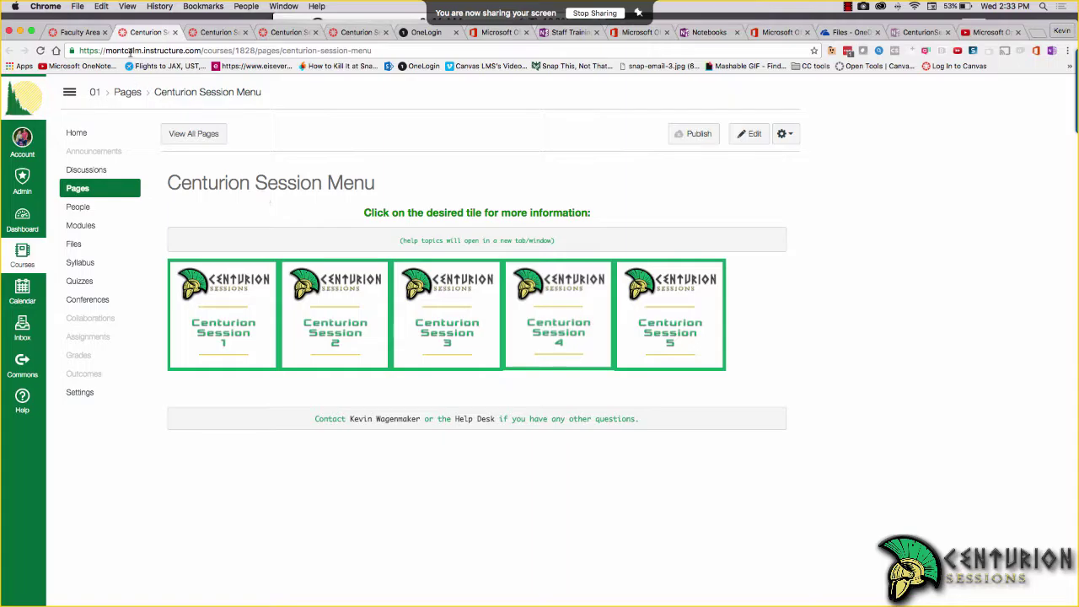
From the Centurion Session Menu, open Centurion Session 5: Navigation and scroll to its Canvas Quizzes and OneNote tiles
click(80, 32)
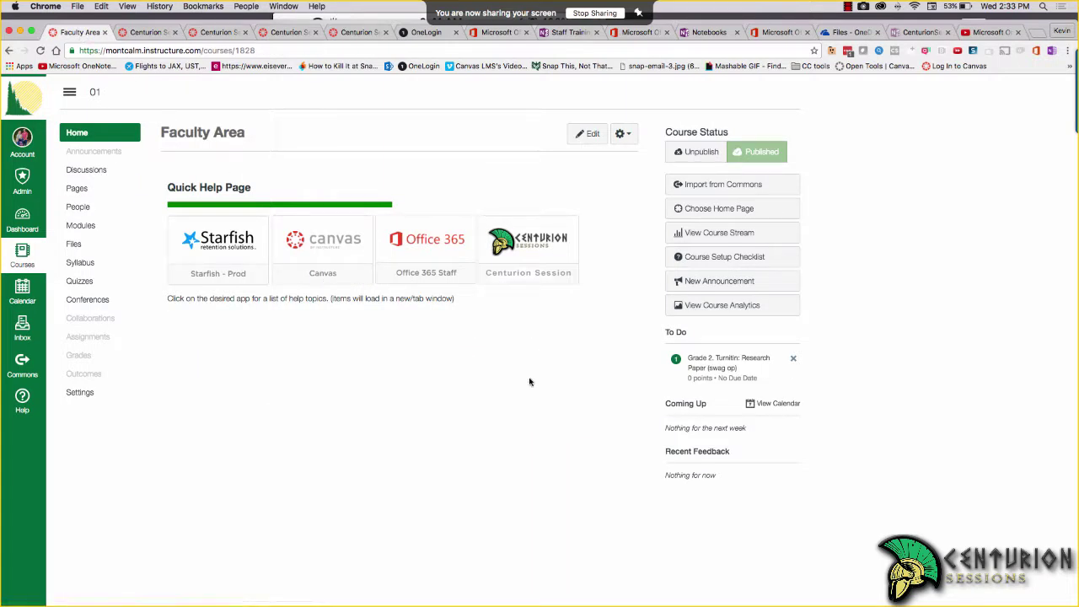
click(148, 32)
click(692, 327)
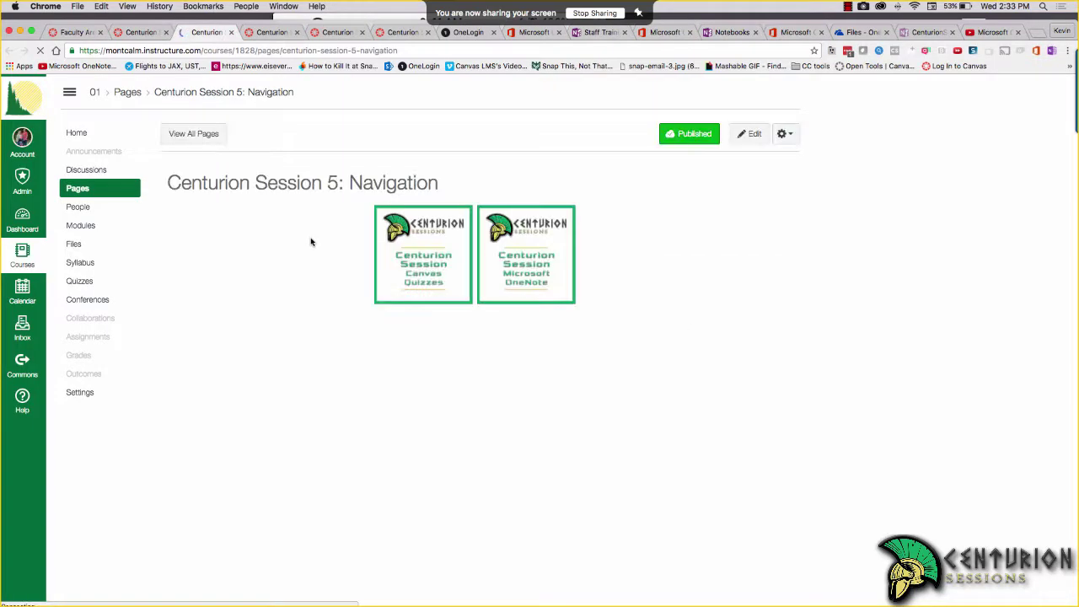
scroll(474, 376, down, 1)
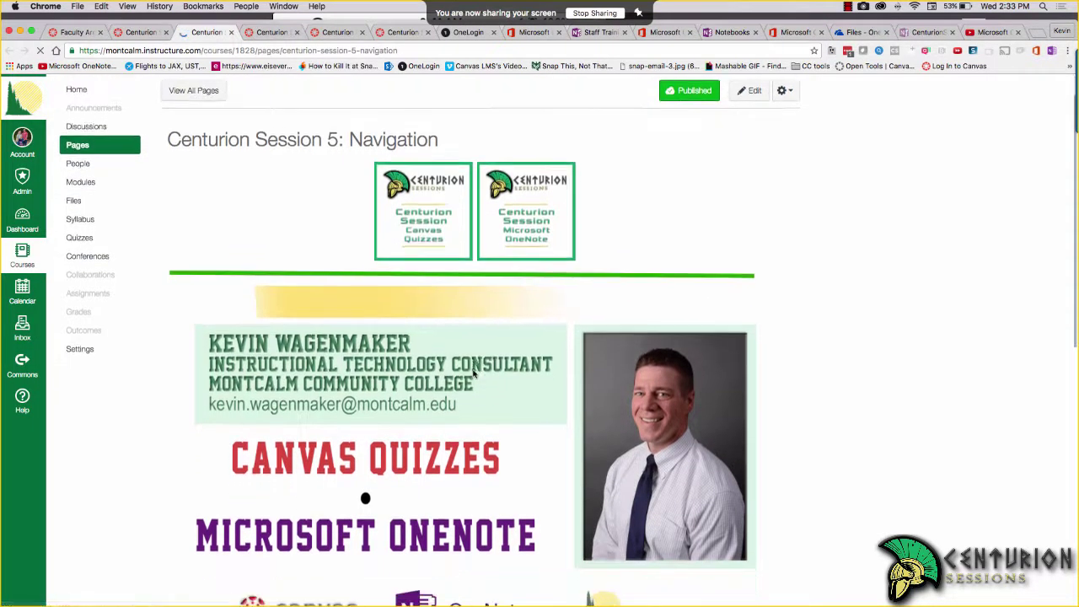
scroll(474, 373, down, 1)
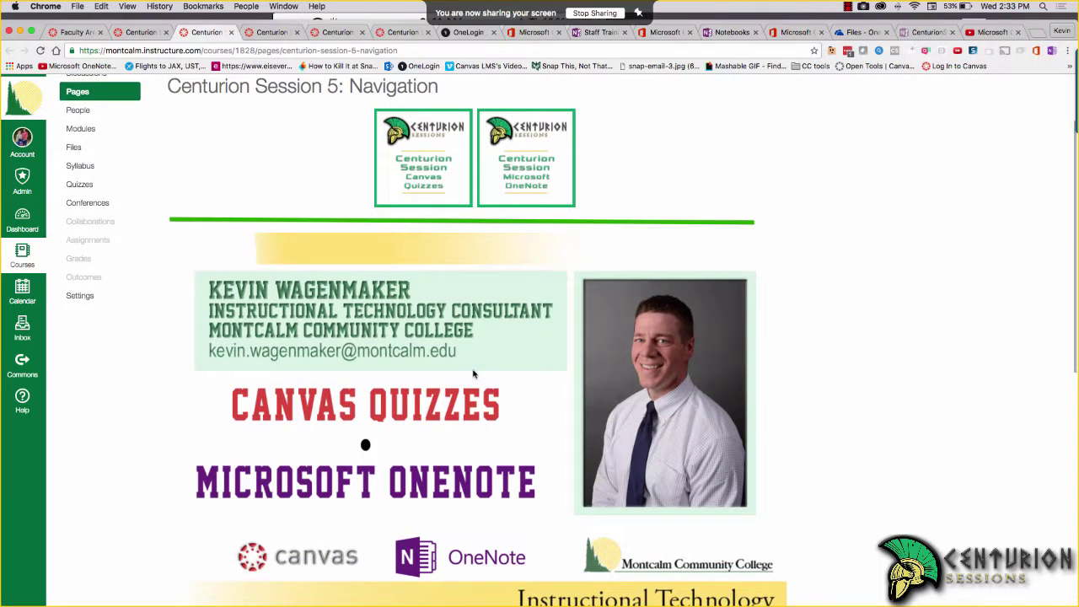